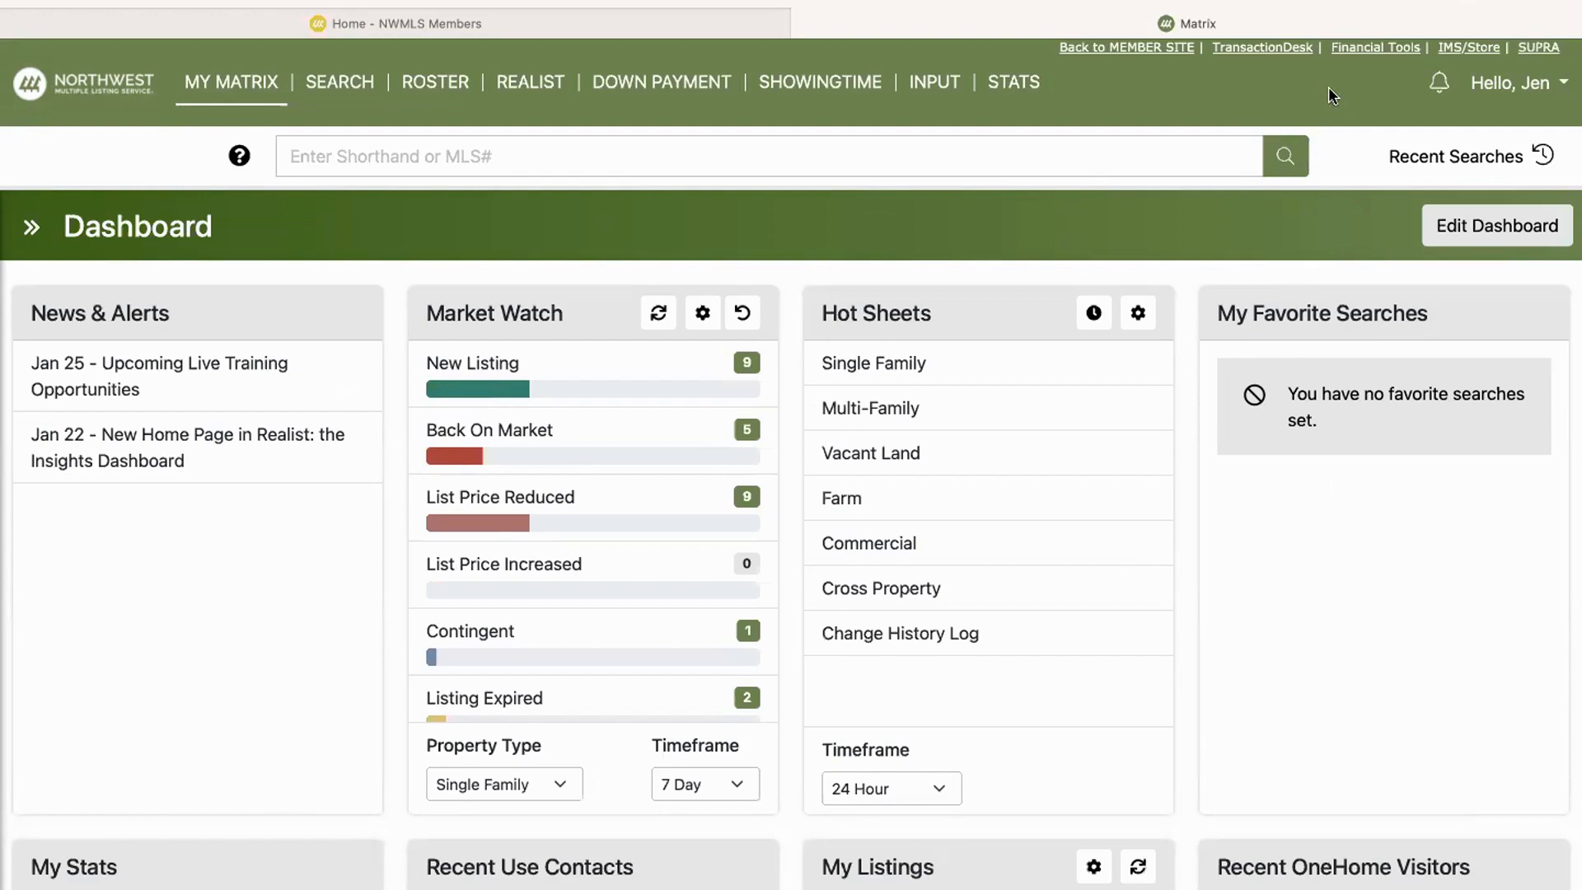
Step: Open TransactionDesk and start a new transaction from the transactions list
left_click(1269, 48)
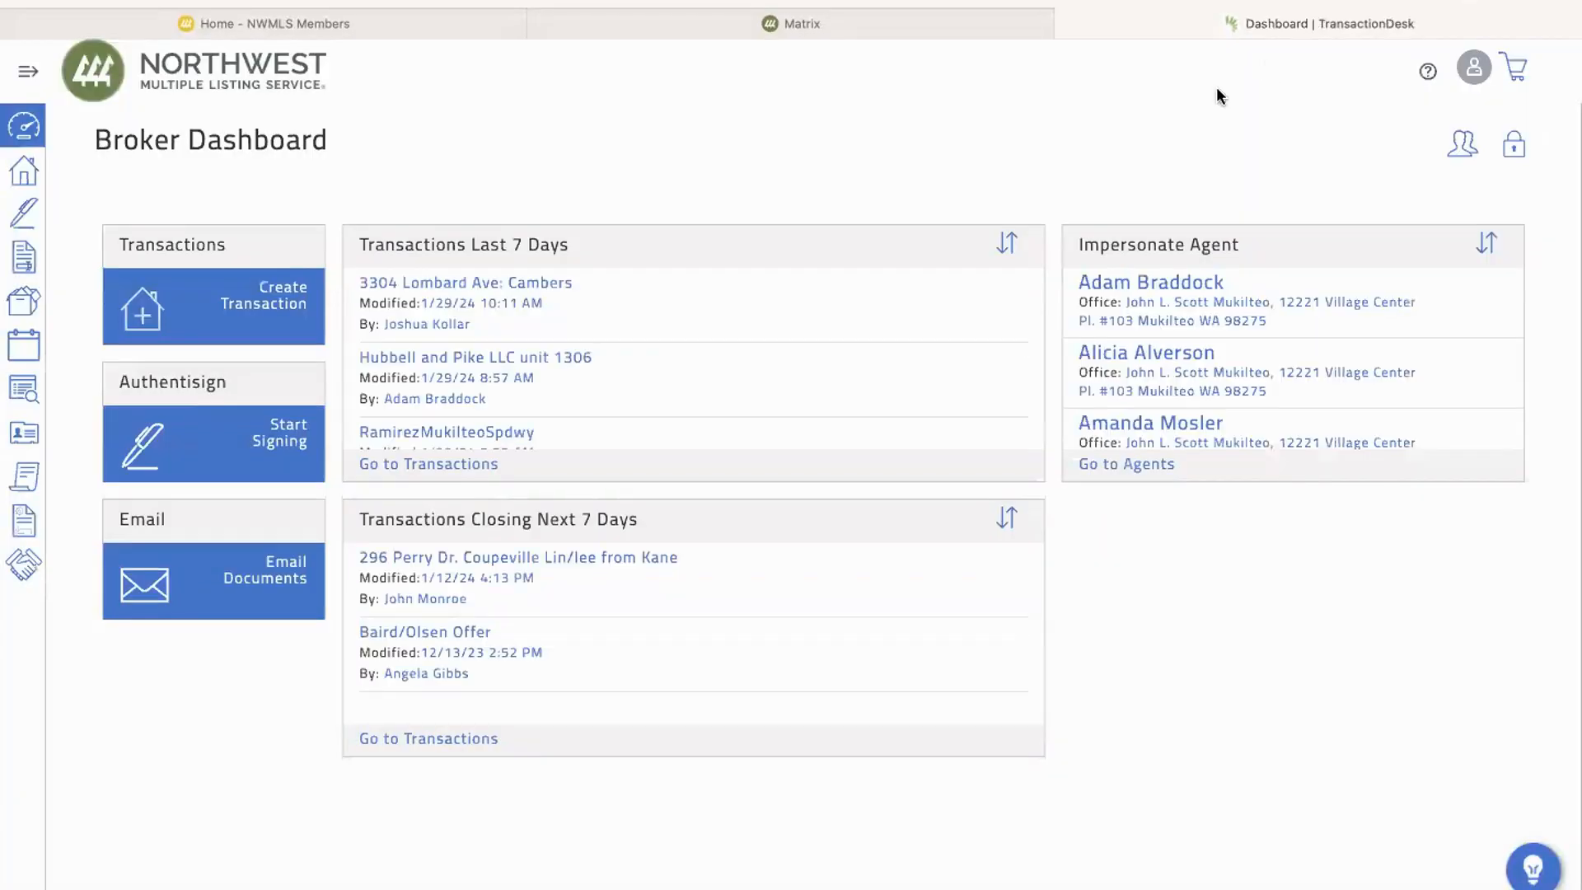
left_click(31, 183)
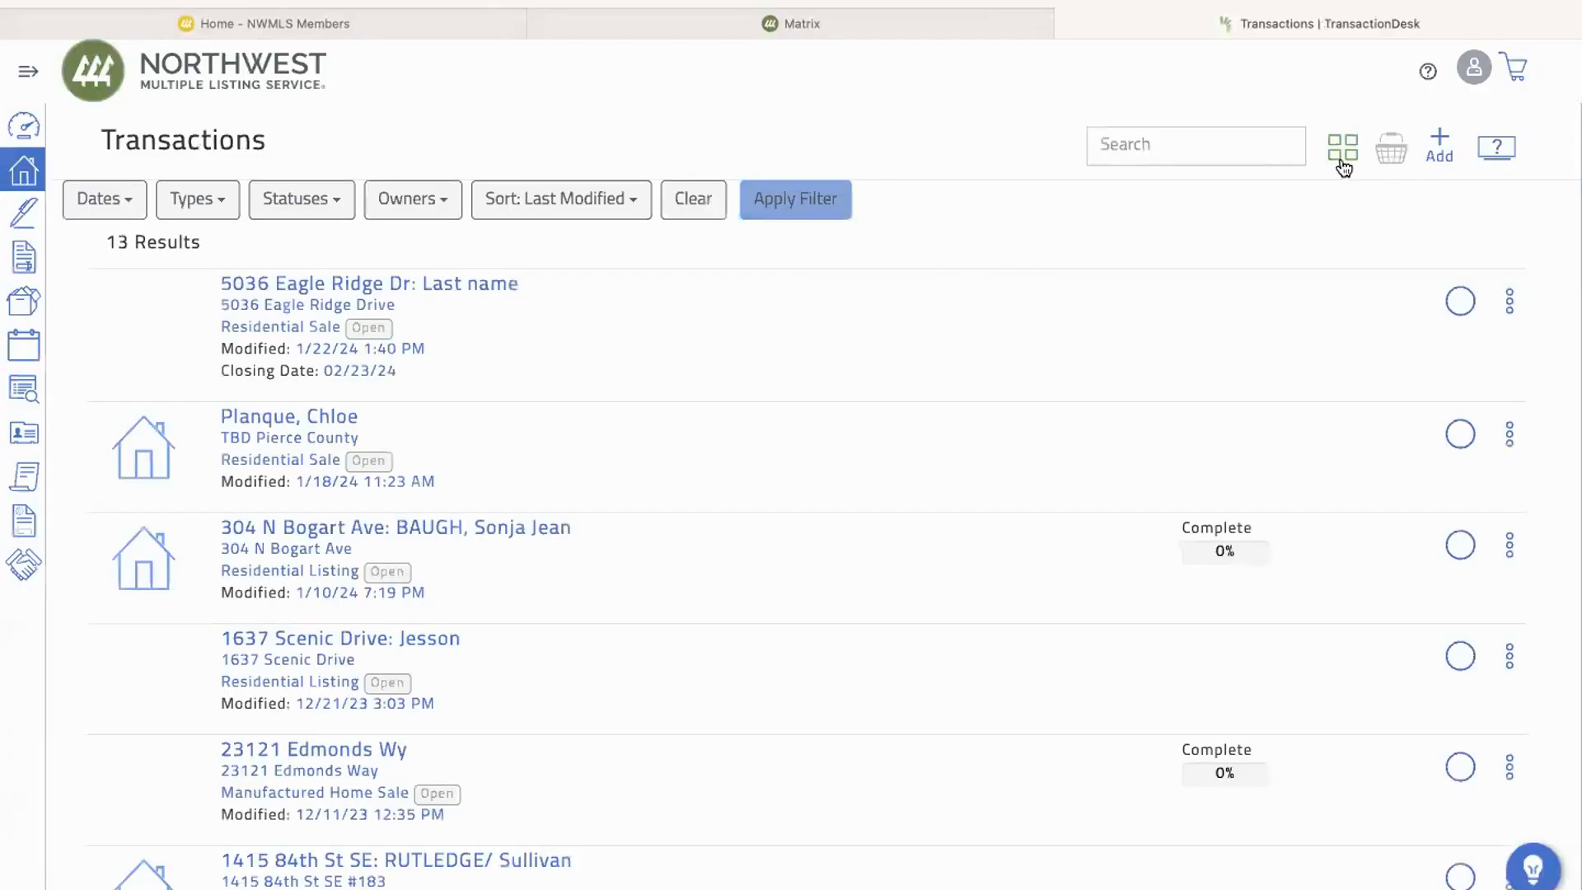
left_click(1440, 148)
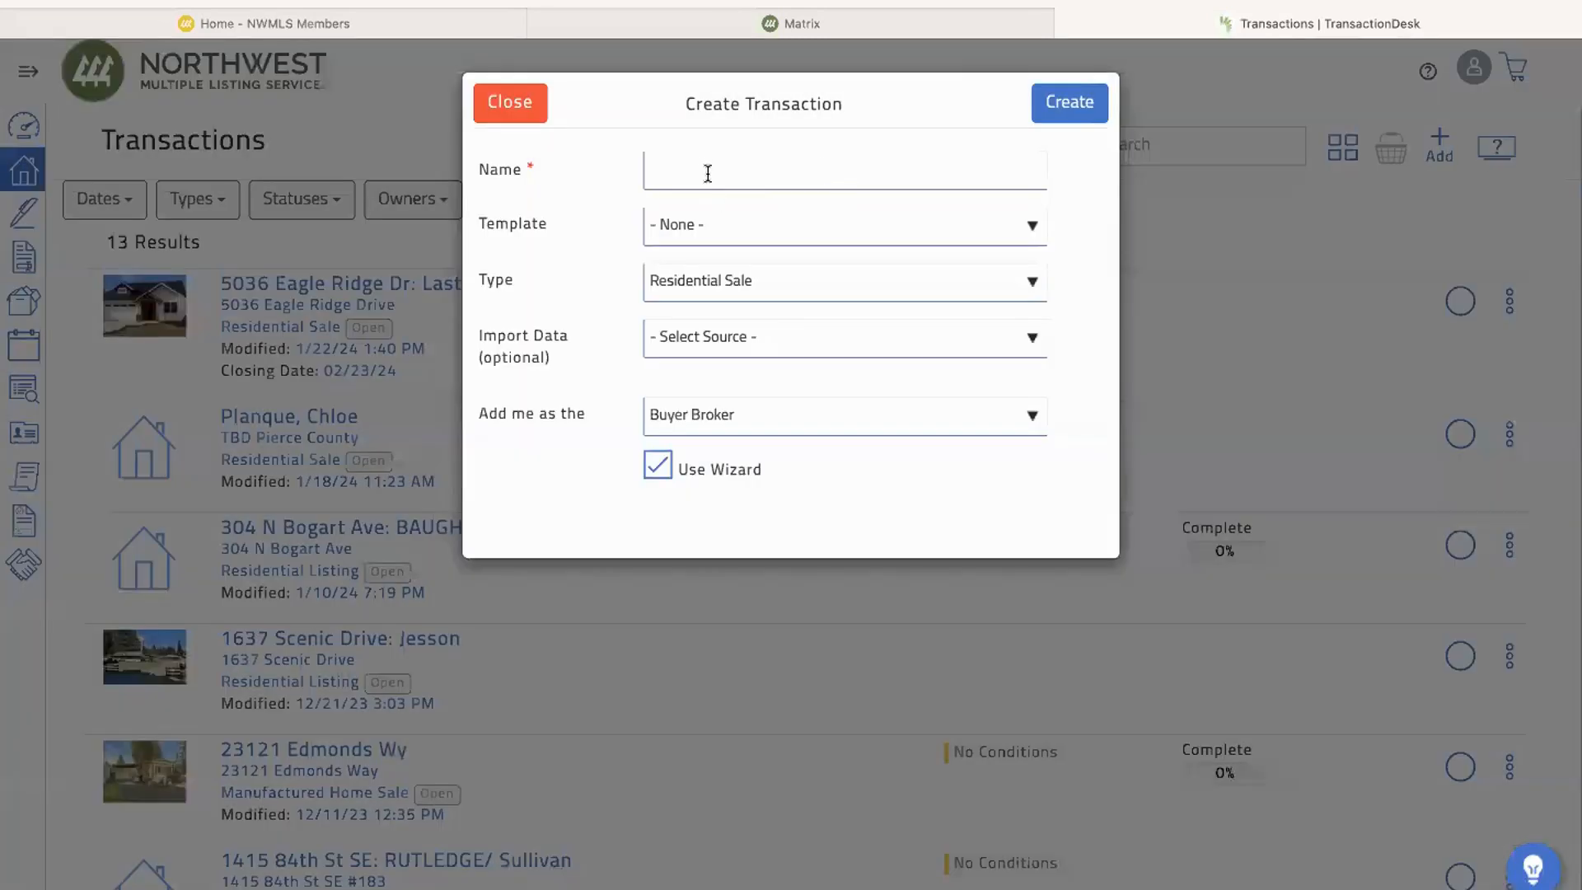
Step: Name the new transaction "Test Seller" and apply the Residential Listing template
left_click(706, 172)
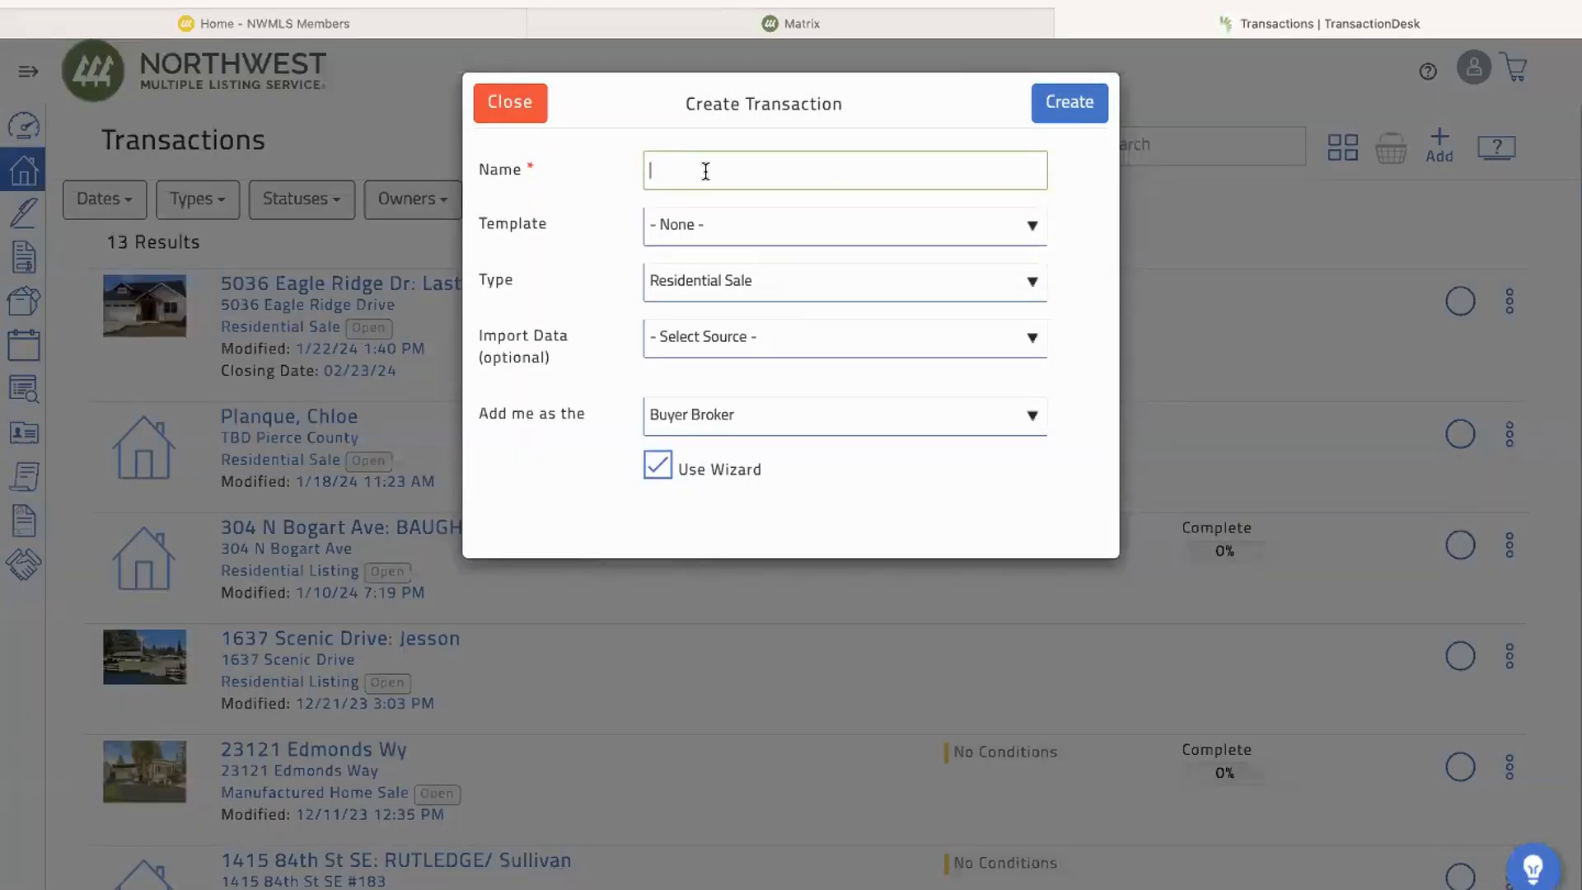
type("Test Seller")
left_click(897, 235)
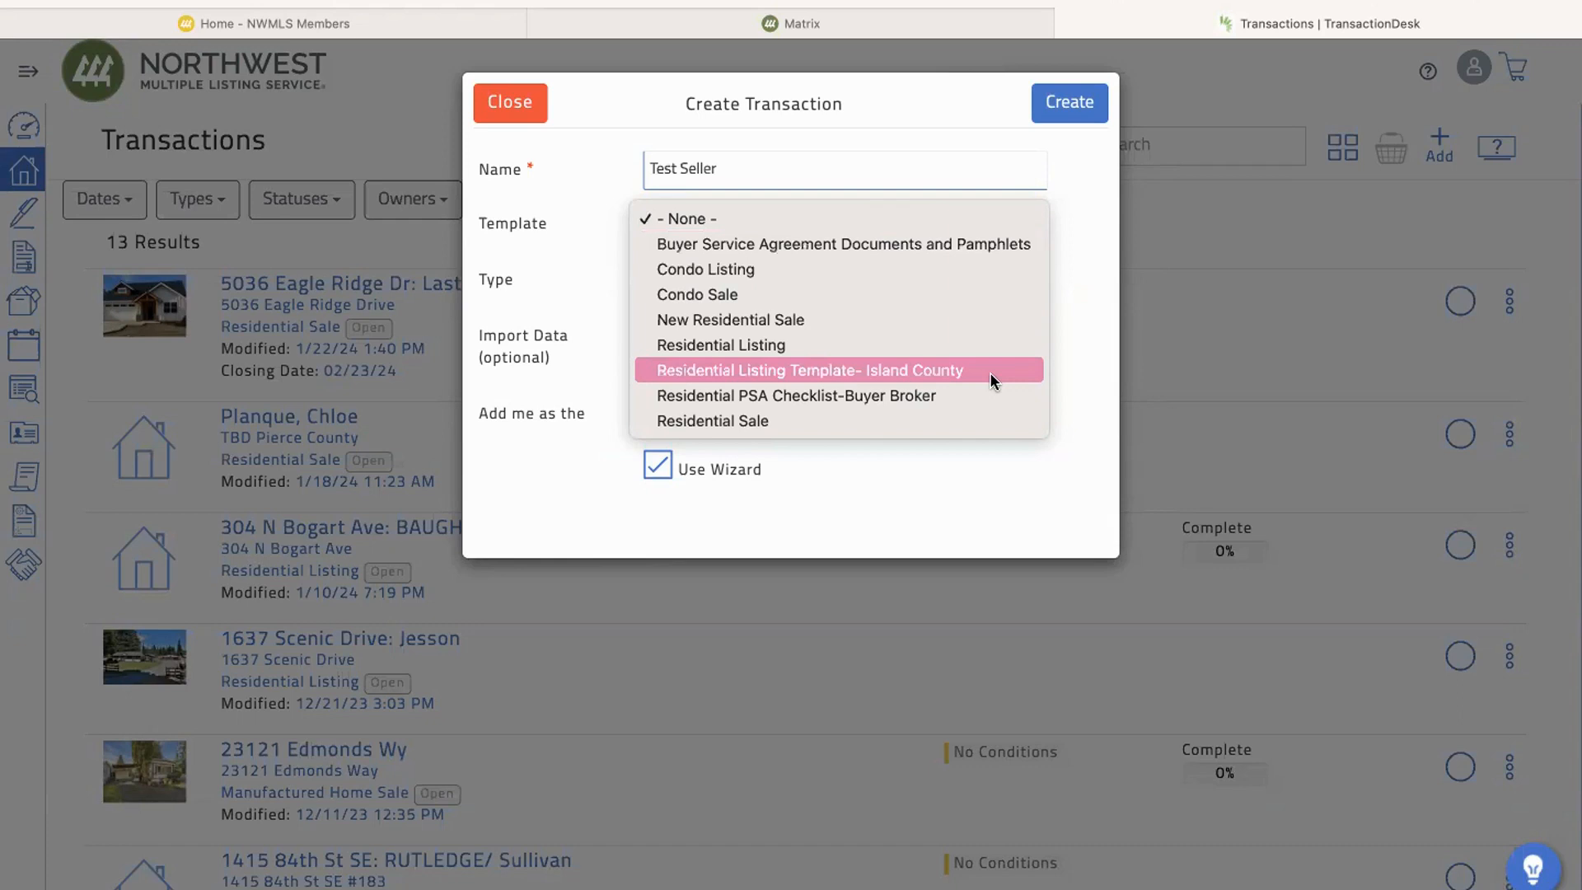
left_click(739, 344)
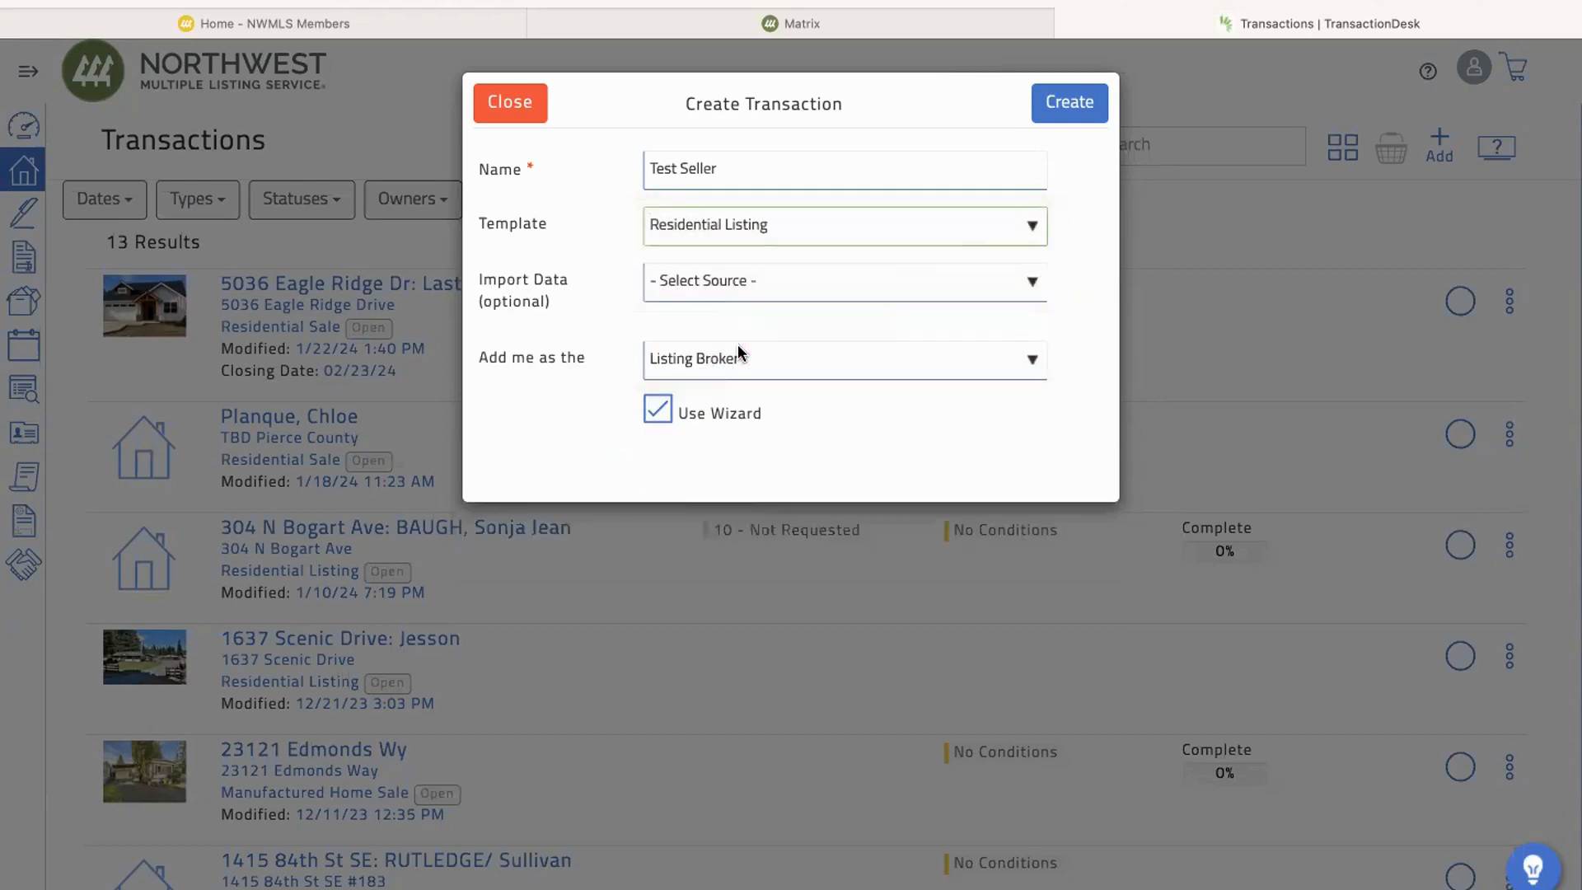
Step: Try Matrix as the import data source for the transaction, and switch the source to Realist
left_click(851, 286)
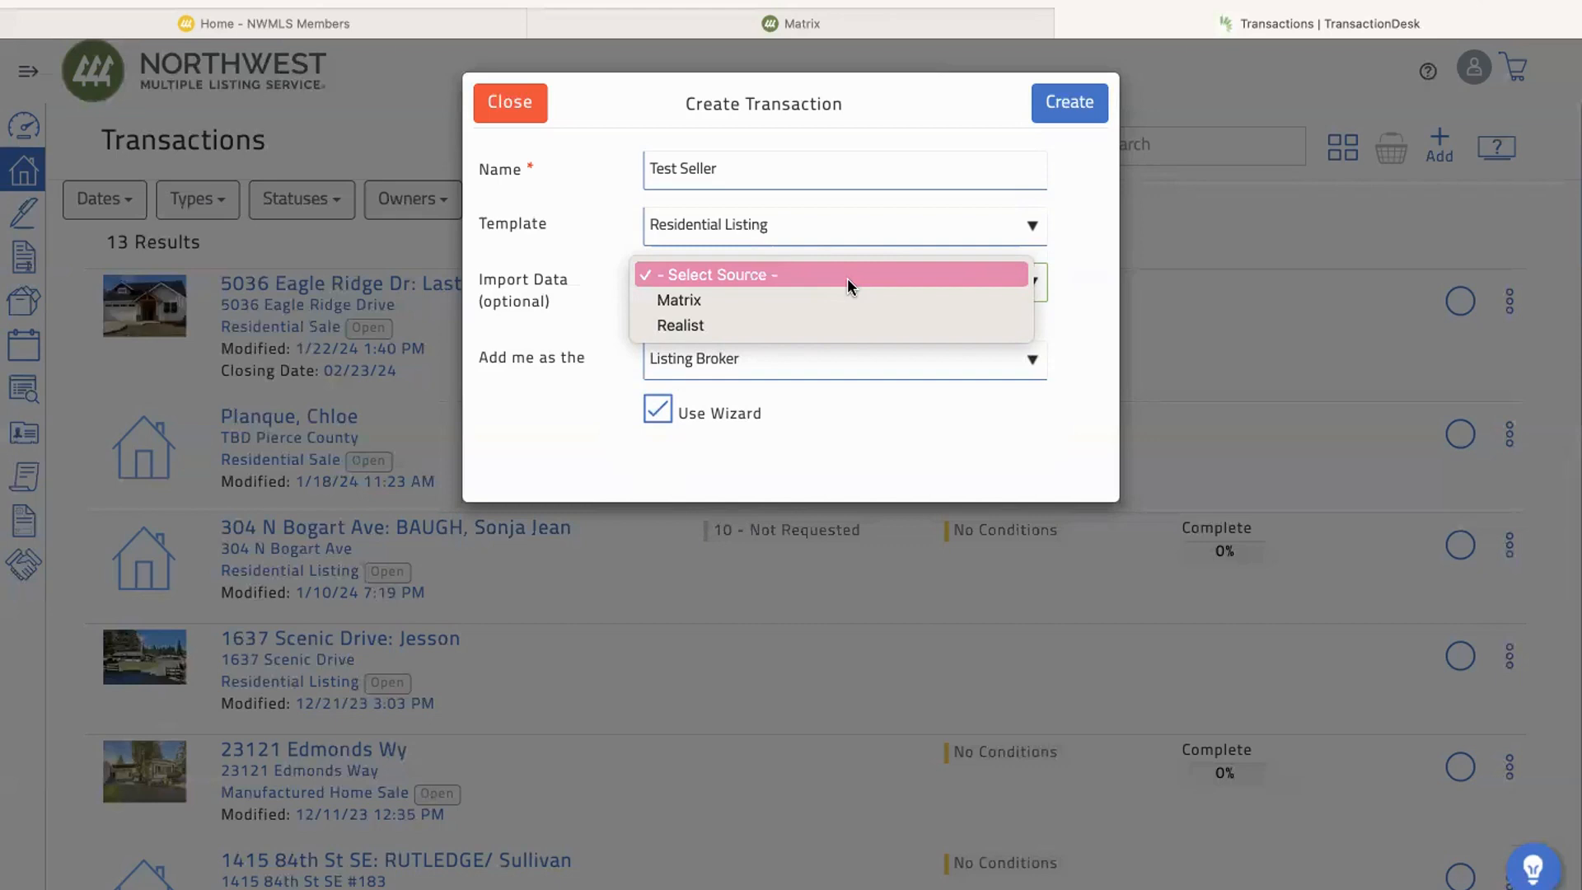
left_click(705, 300)
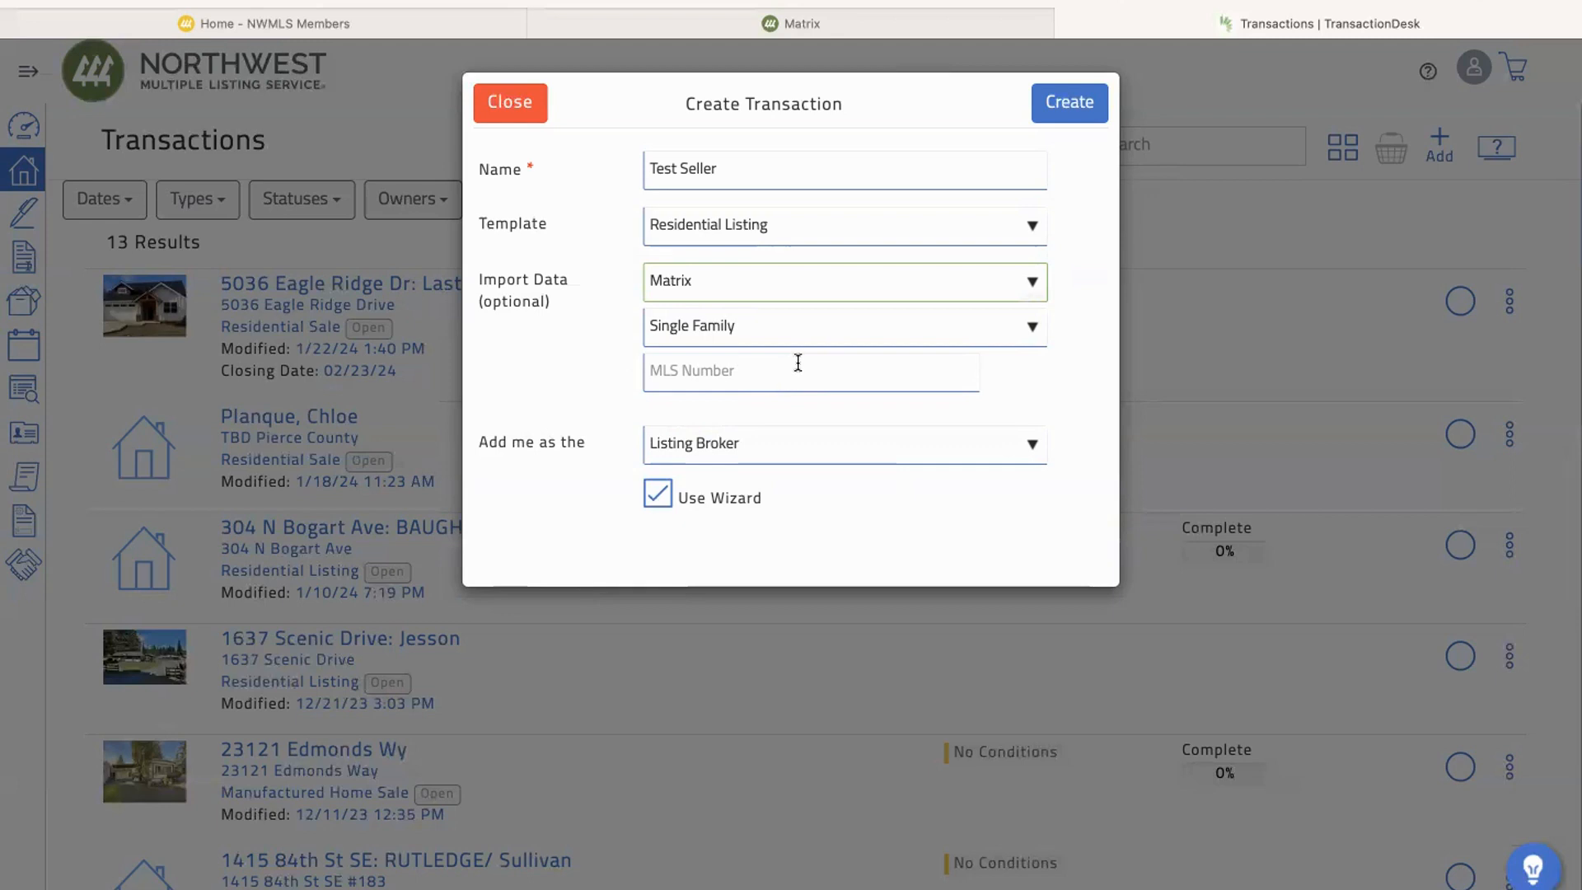
left_click(818, 280)
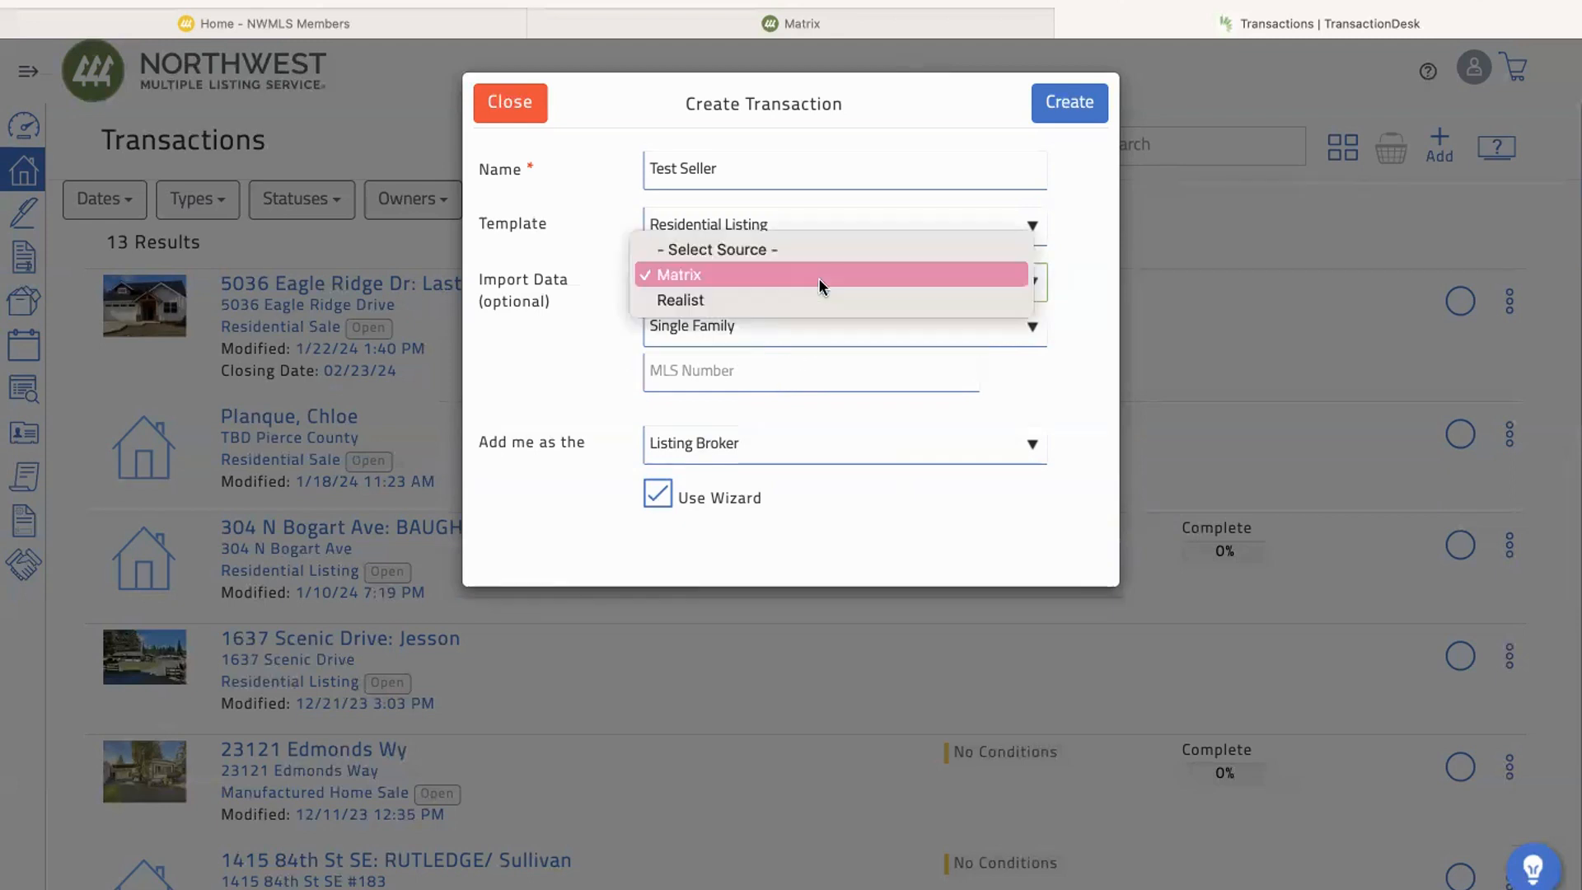
left_click(699, 300)
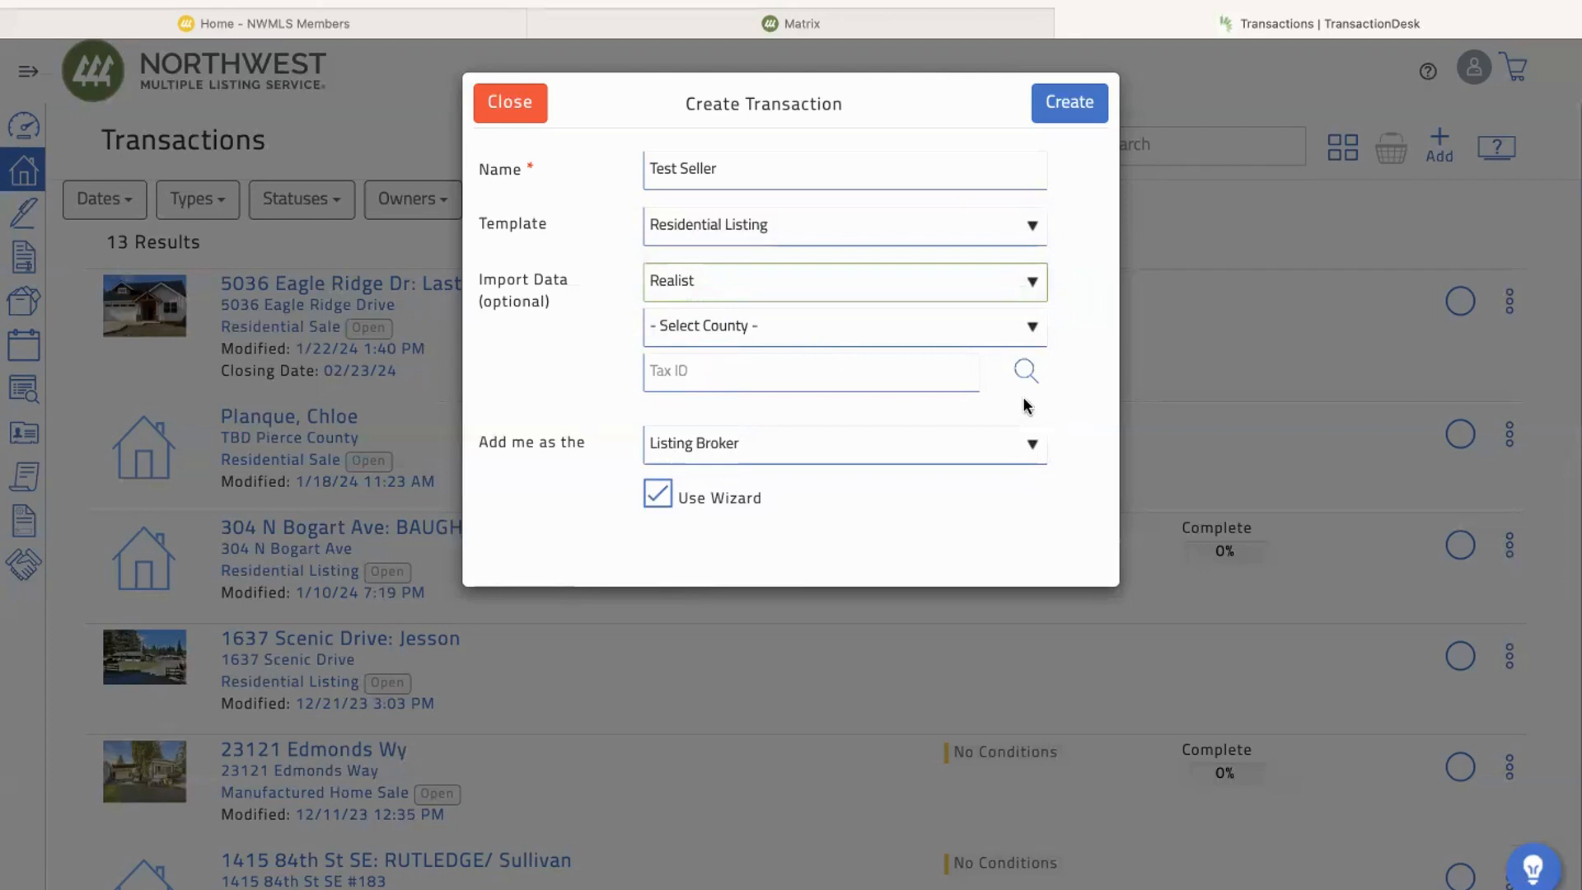
Step: Select Snohomish as the county for the Realist import and activate the Tax ID field
left_click(1032, 328)
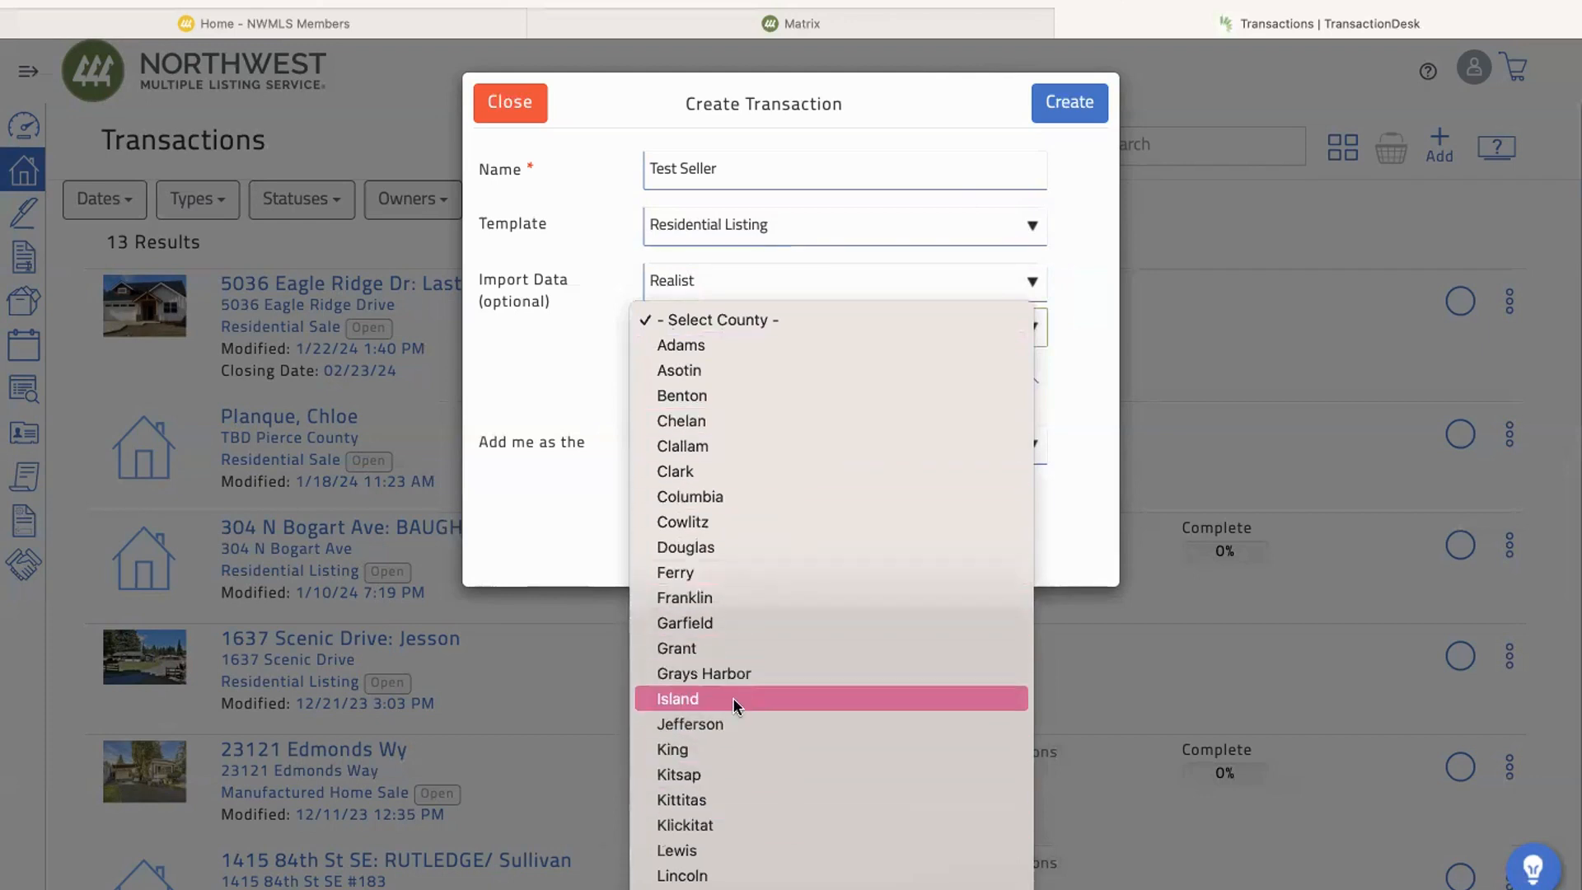
scroll(734, 704, "down", 5)
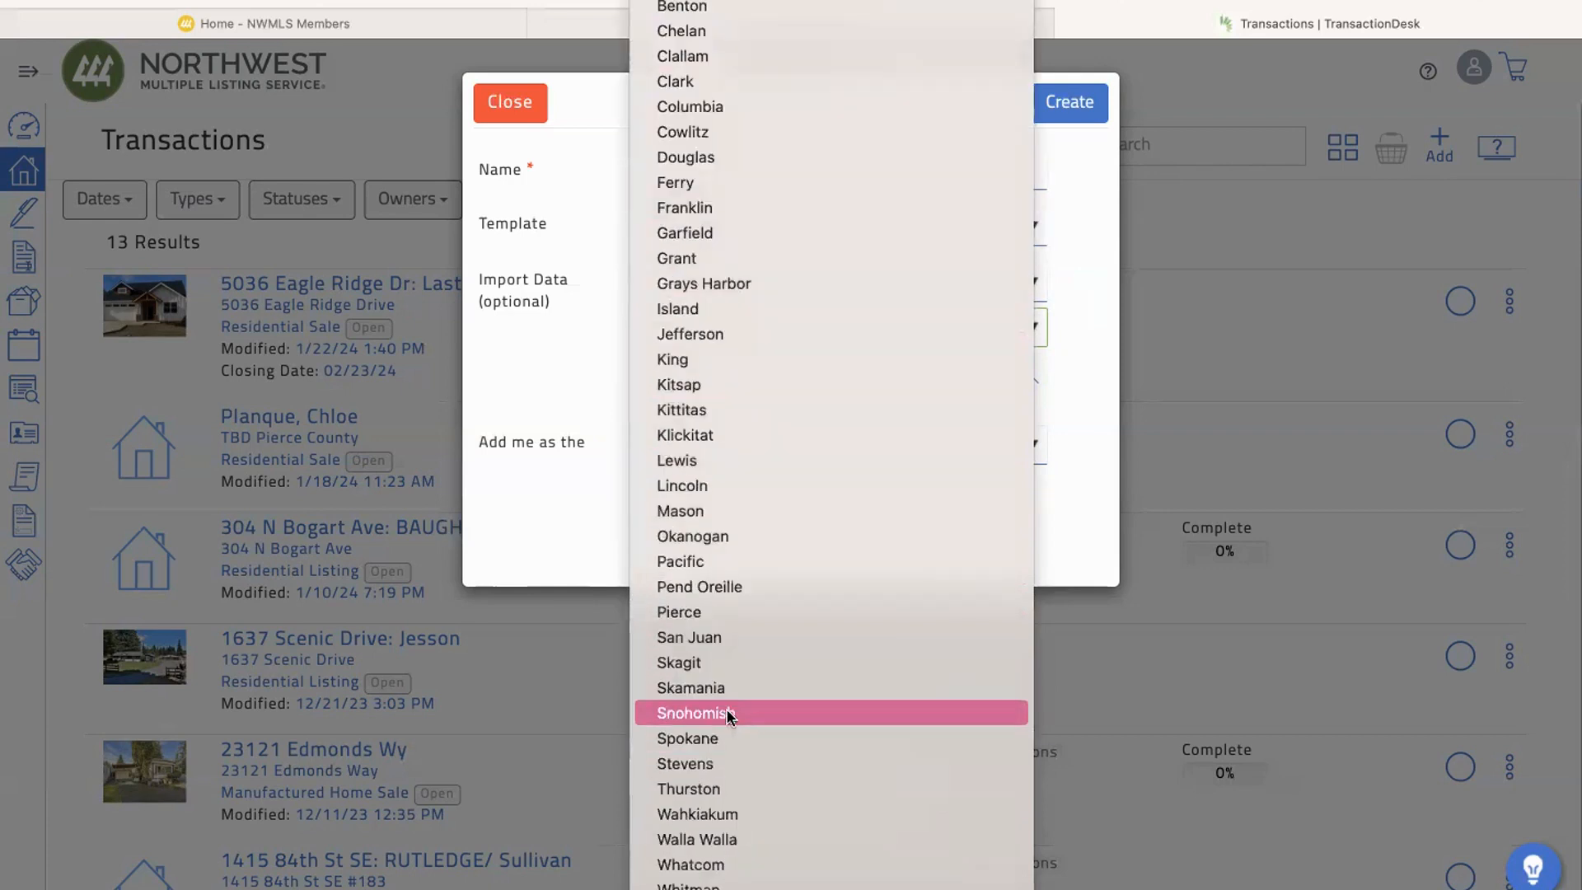
left_click(707, 715)
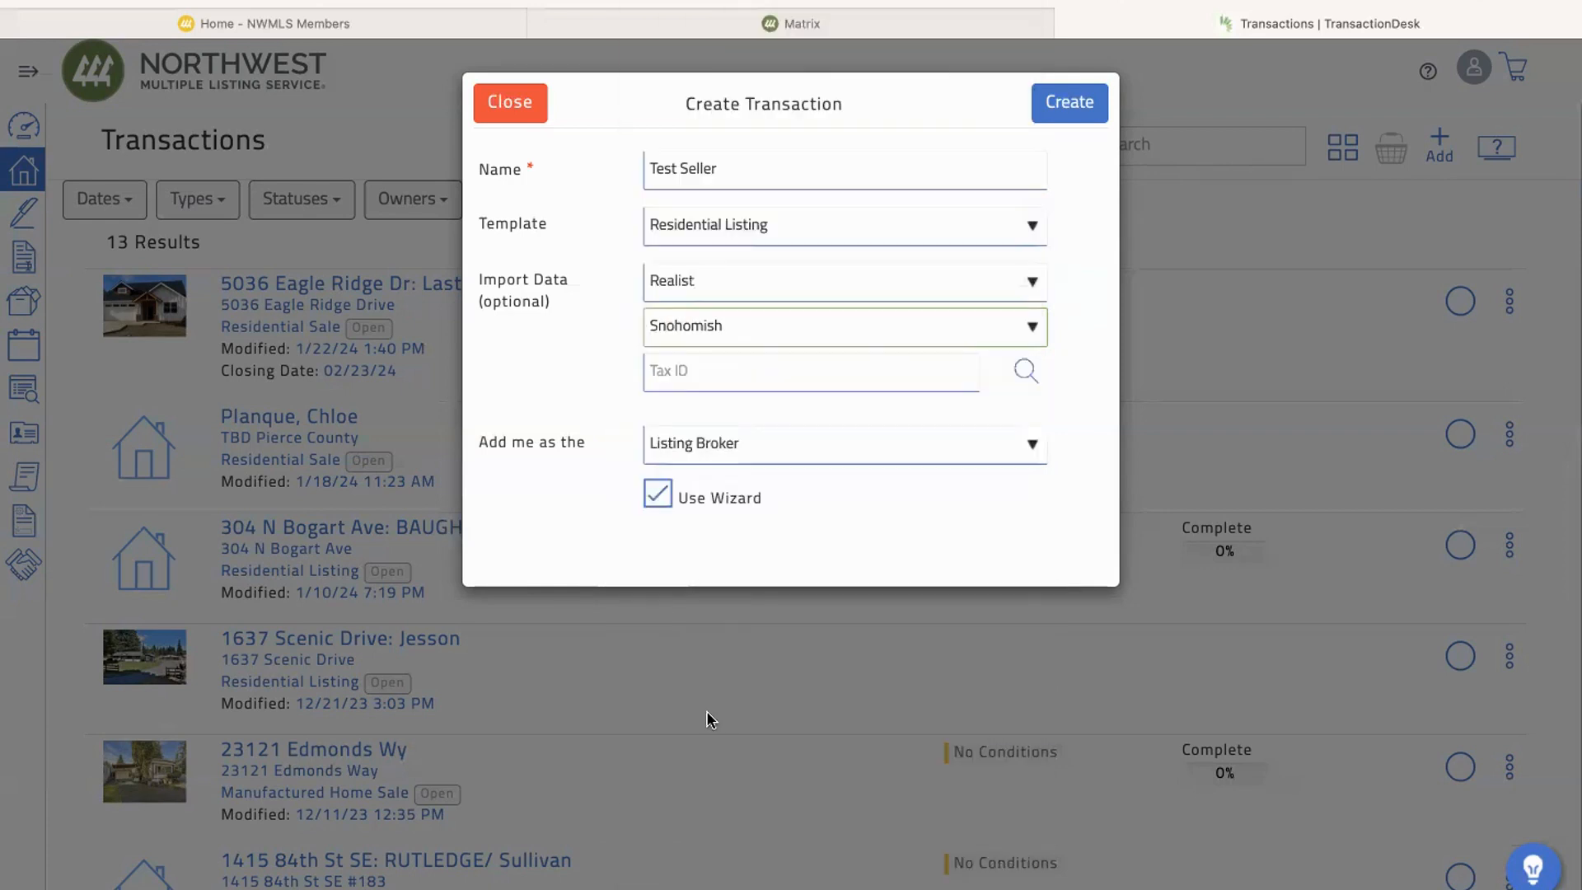
left_click(779, 378)
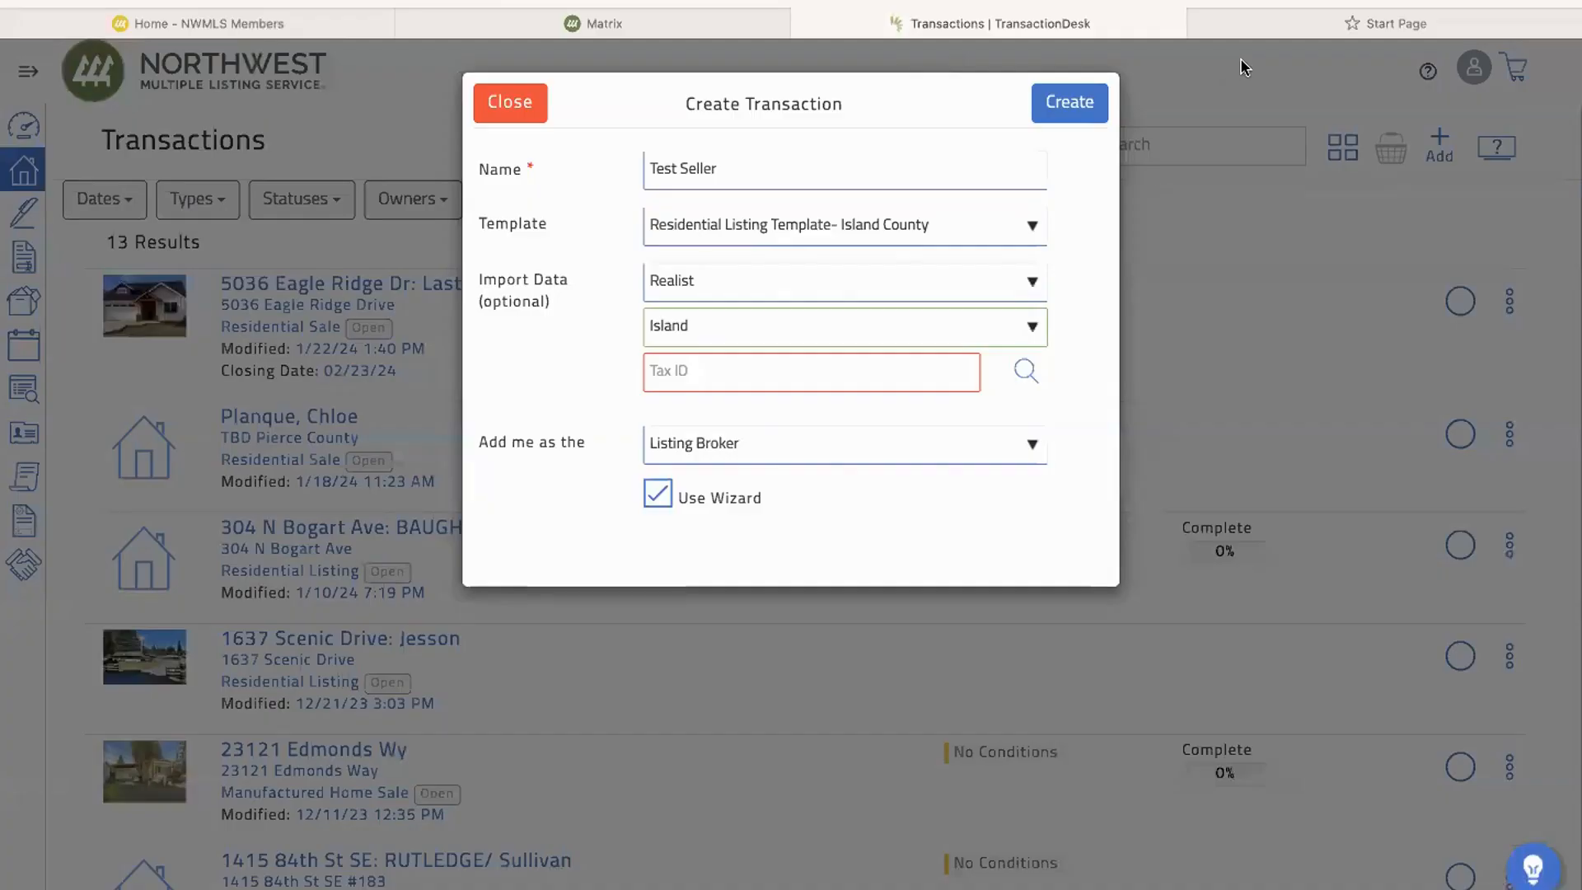
Step: Open the islandcountywa.gov website in the empty browser tab and go to its property lookup
key("XF86AudioRaiseVolume")
left_click(1310, 23)
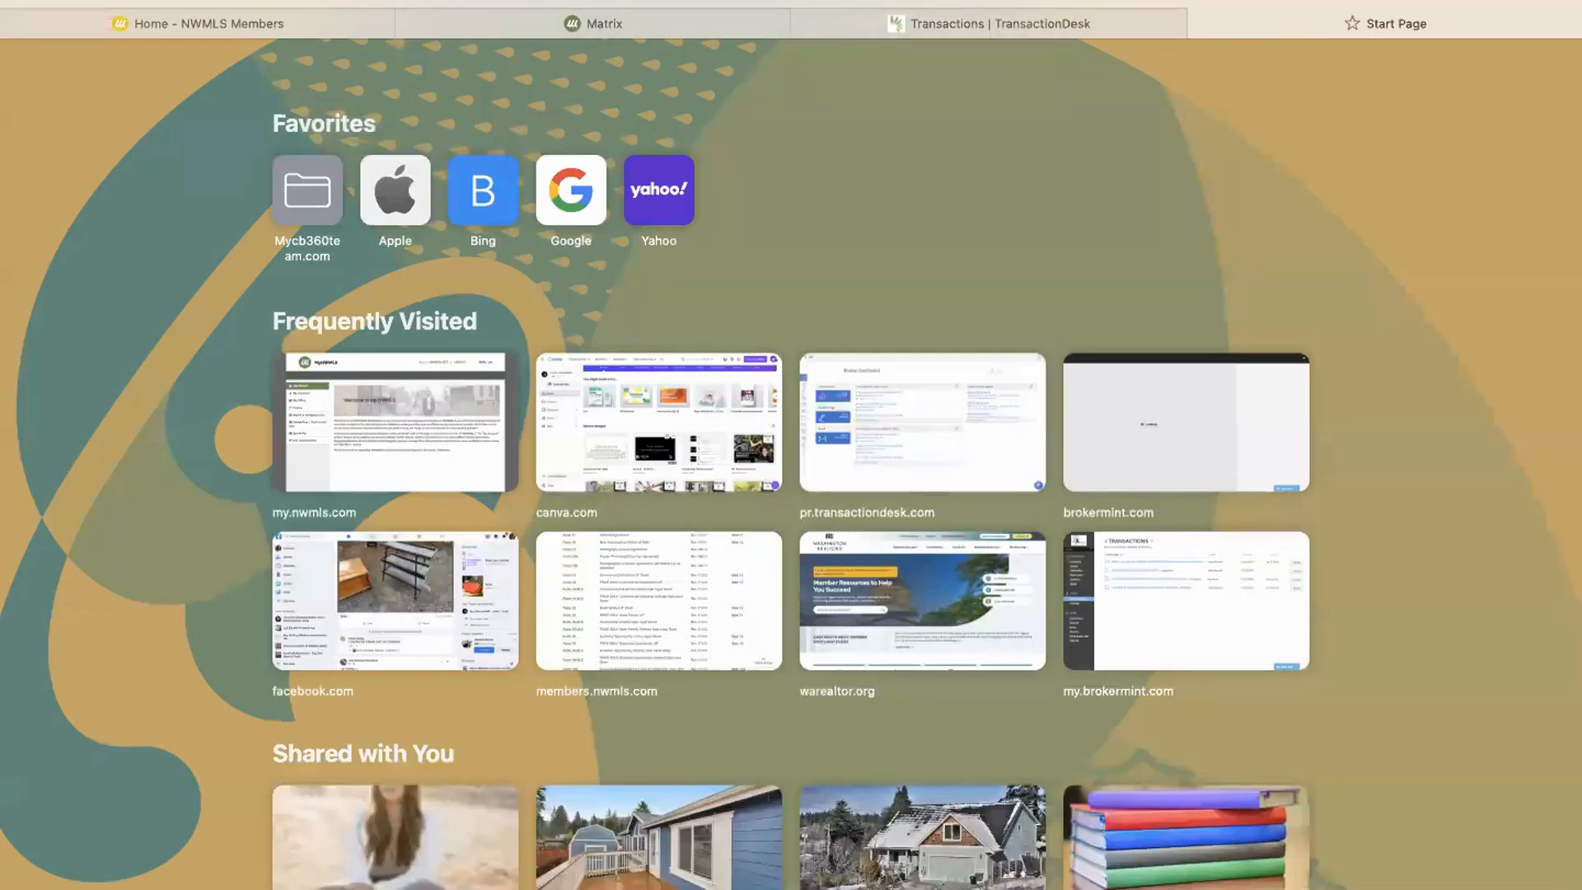
type("islandcounty")
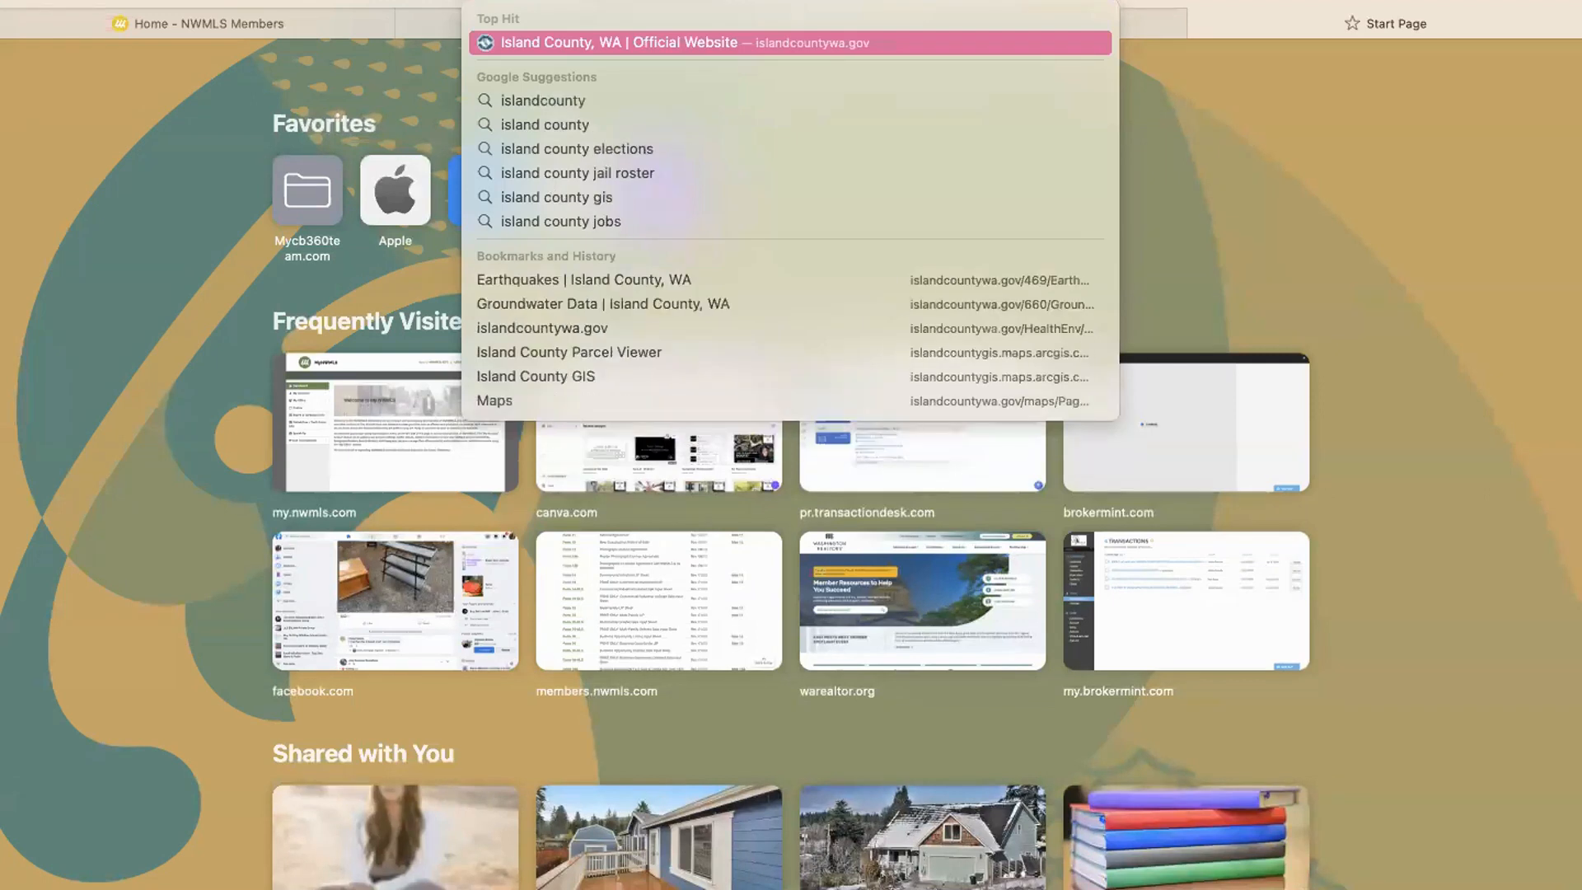
type("wa")
key("Return")
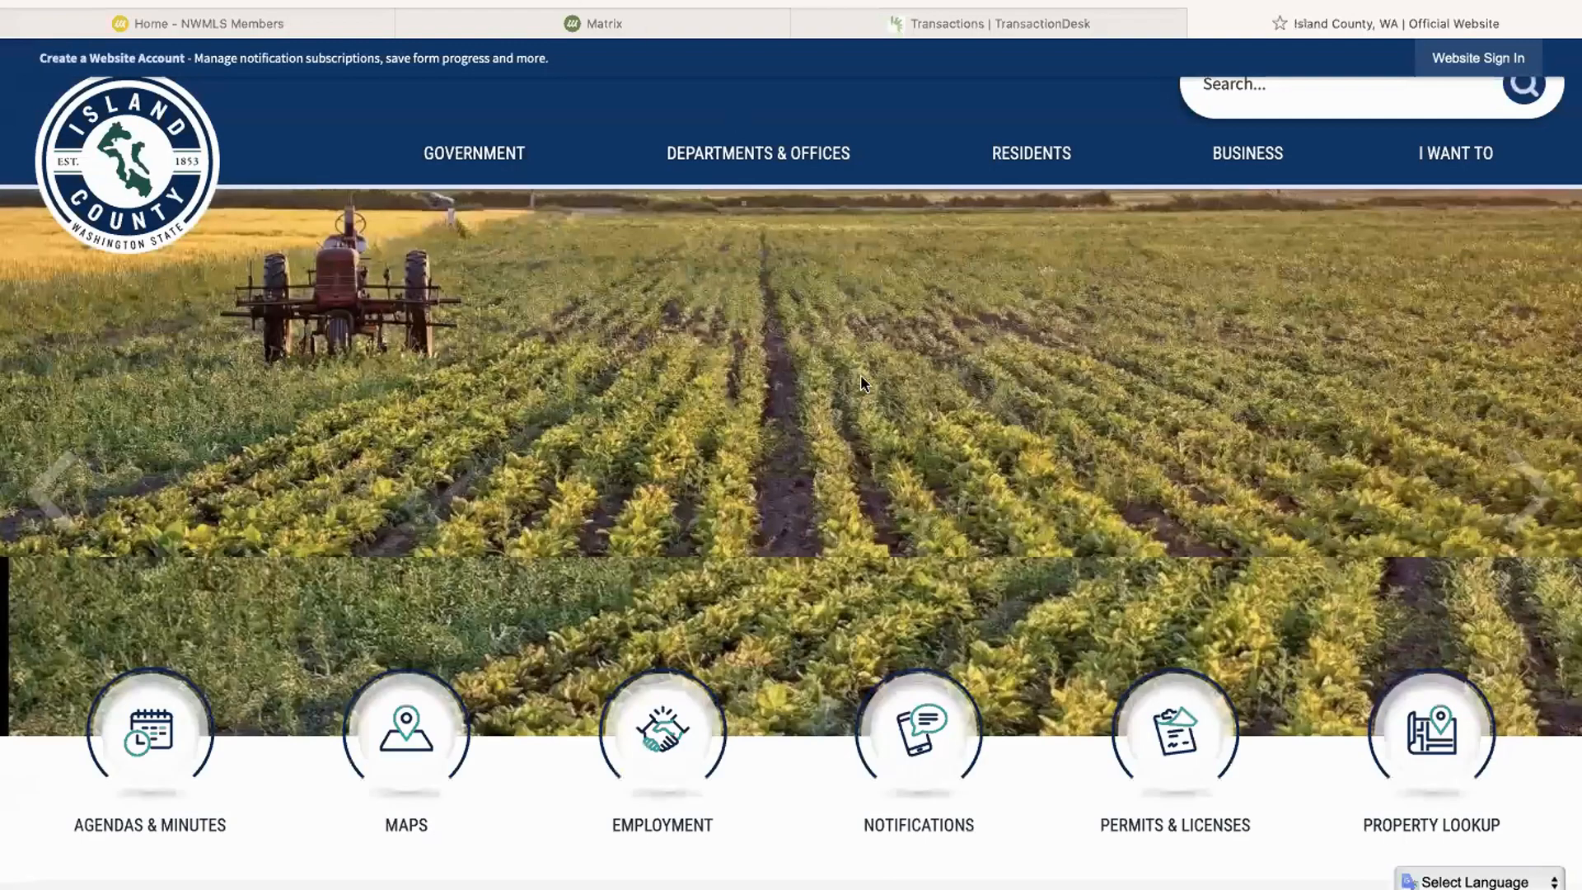
scroll(861, 416, "down", 6)
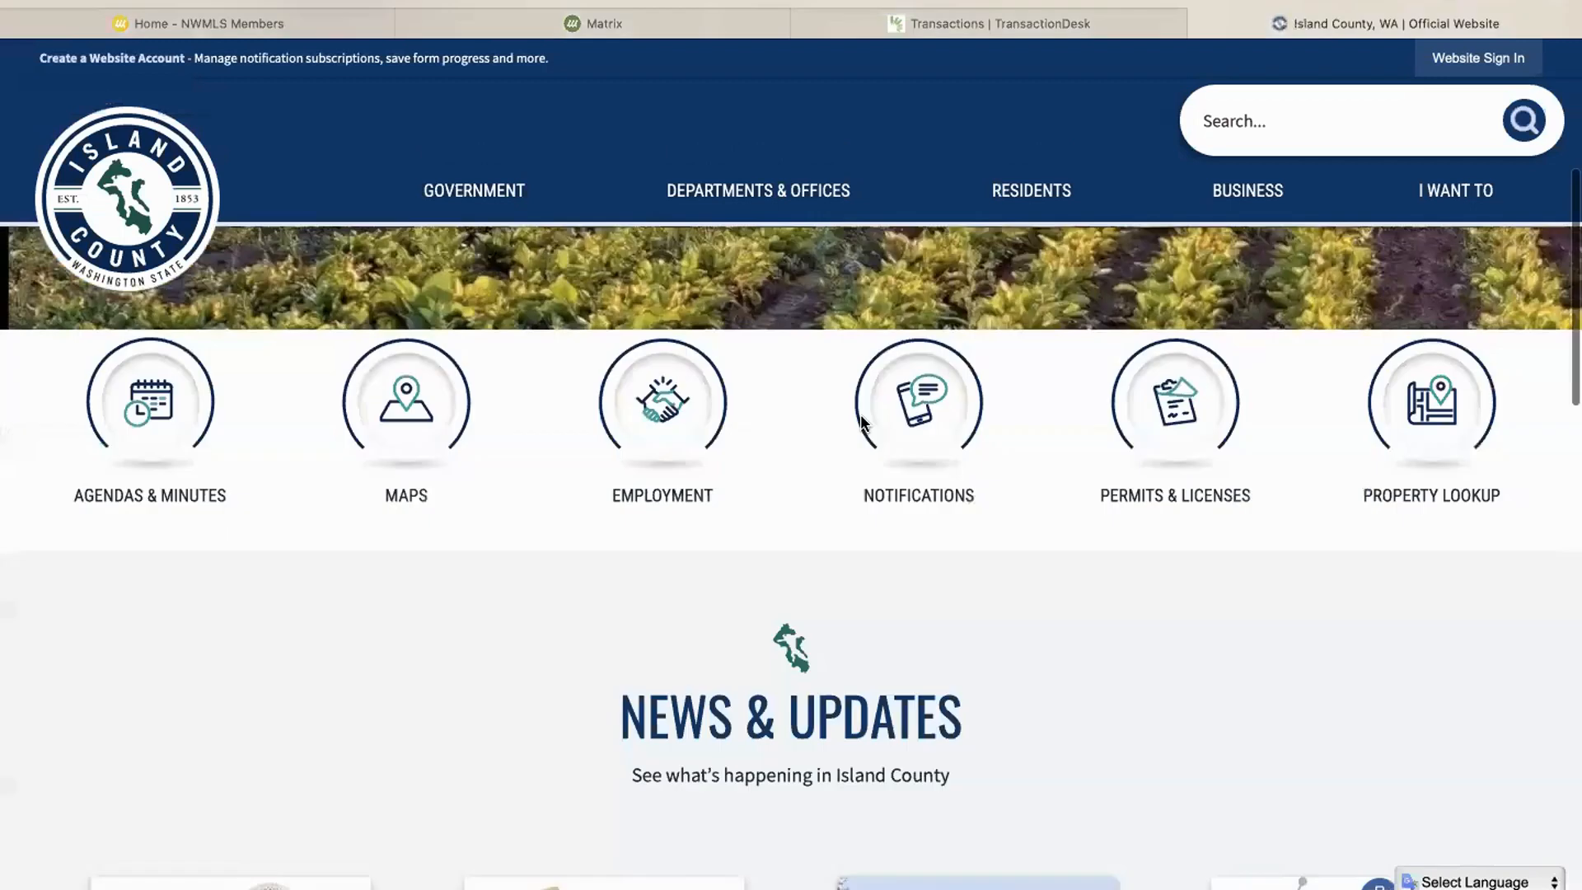
left_click(1439, 383)
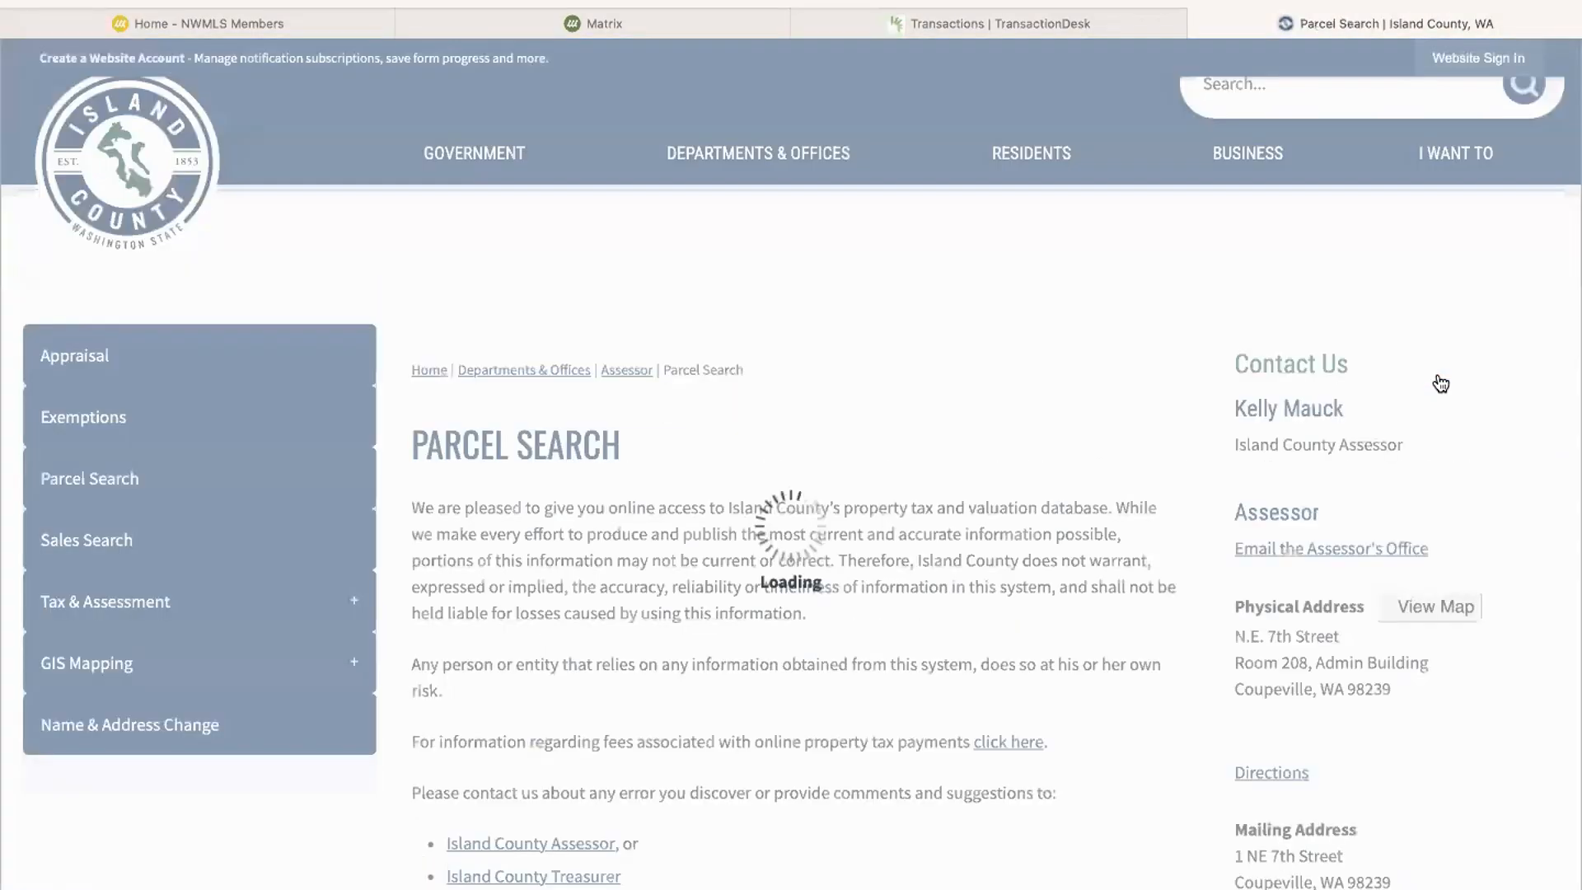
Step: Agree to the Island County parcel search disclaimer to reach the property search
scroll(1066, 566, "down", 3)
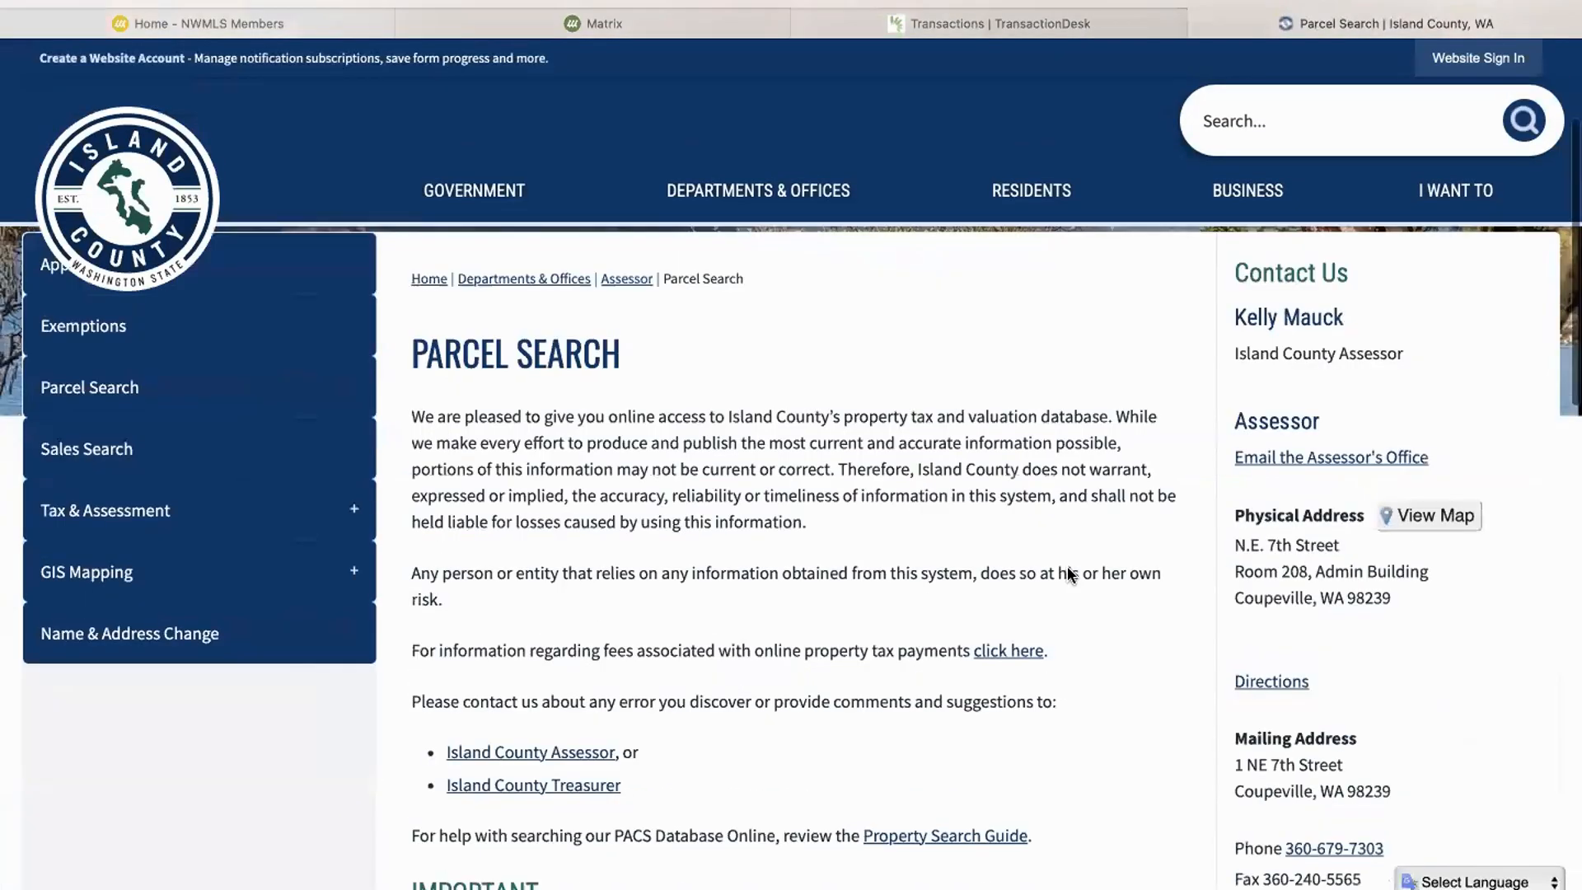
left_click(585, 644)
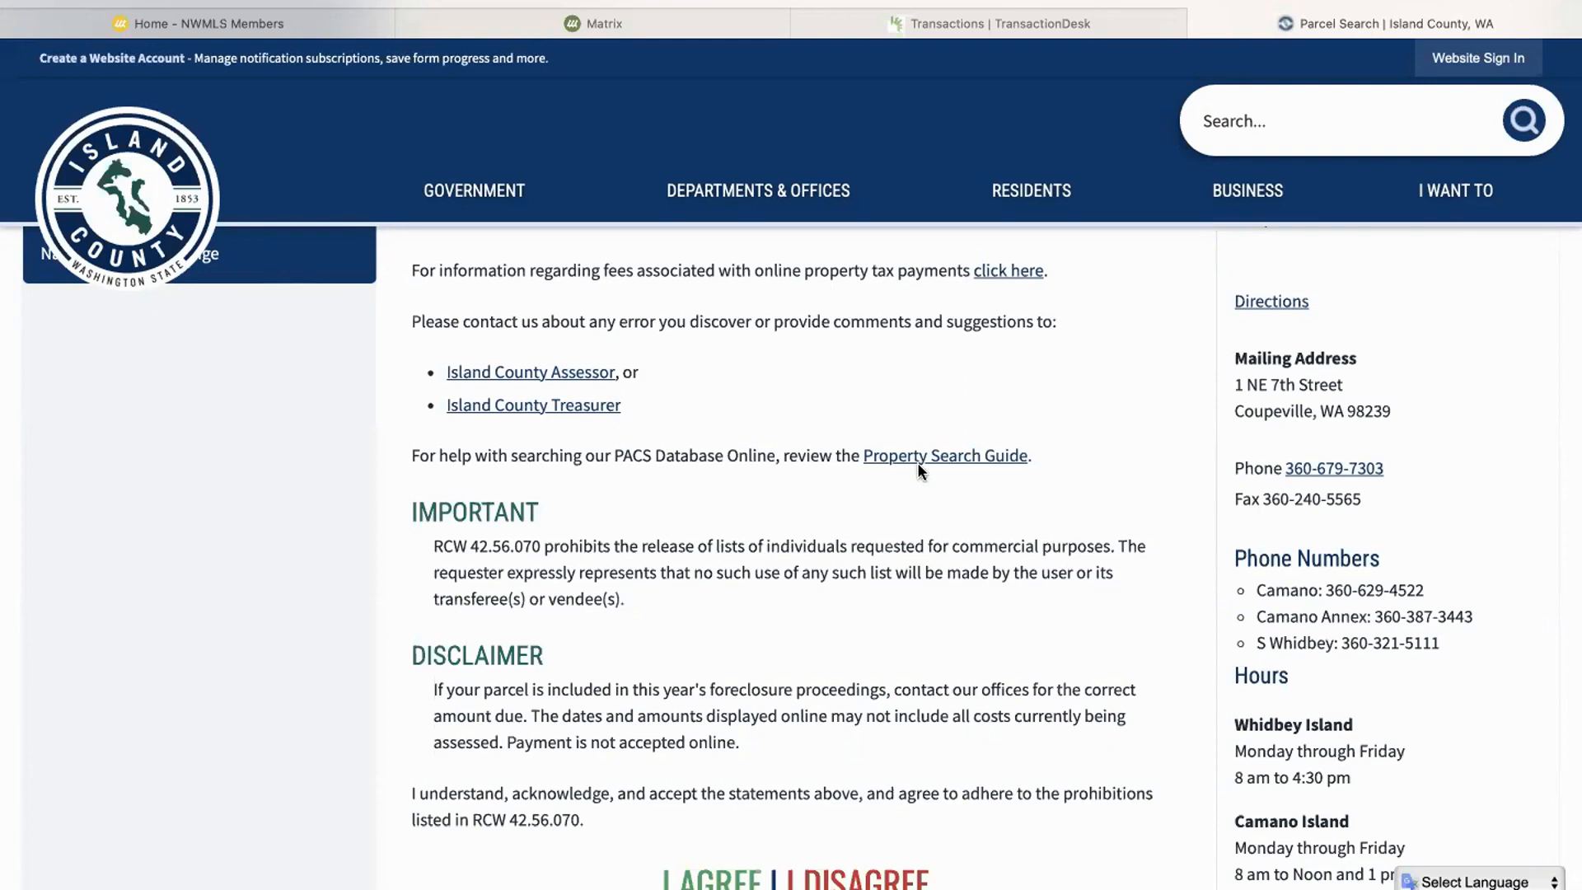
scroll(918, 462, "down", 2)
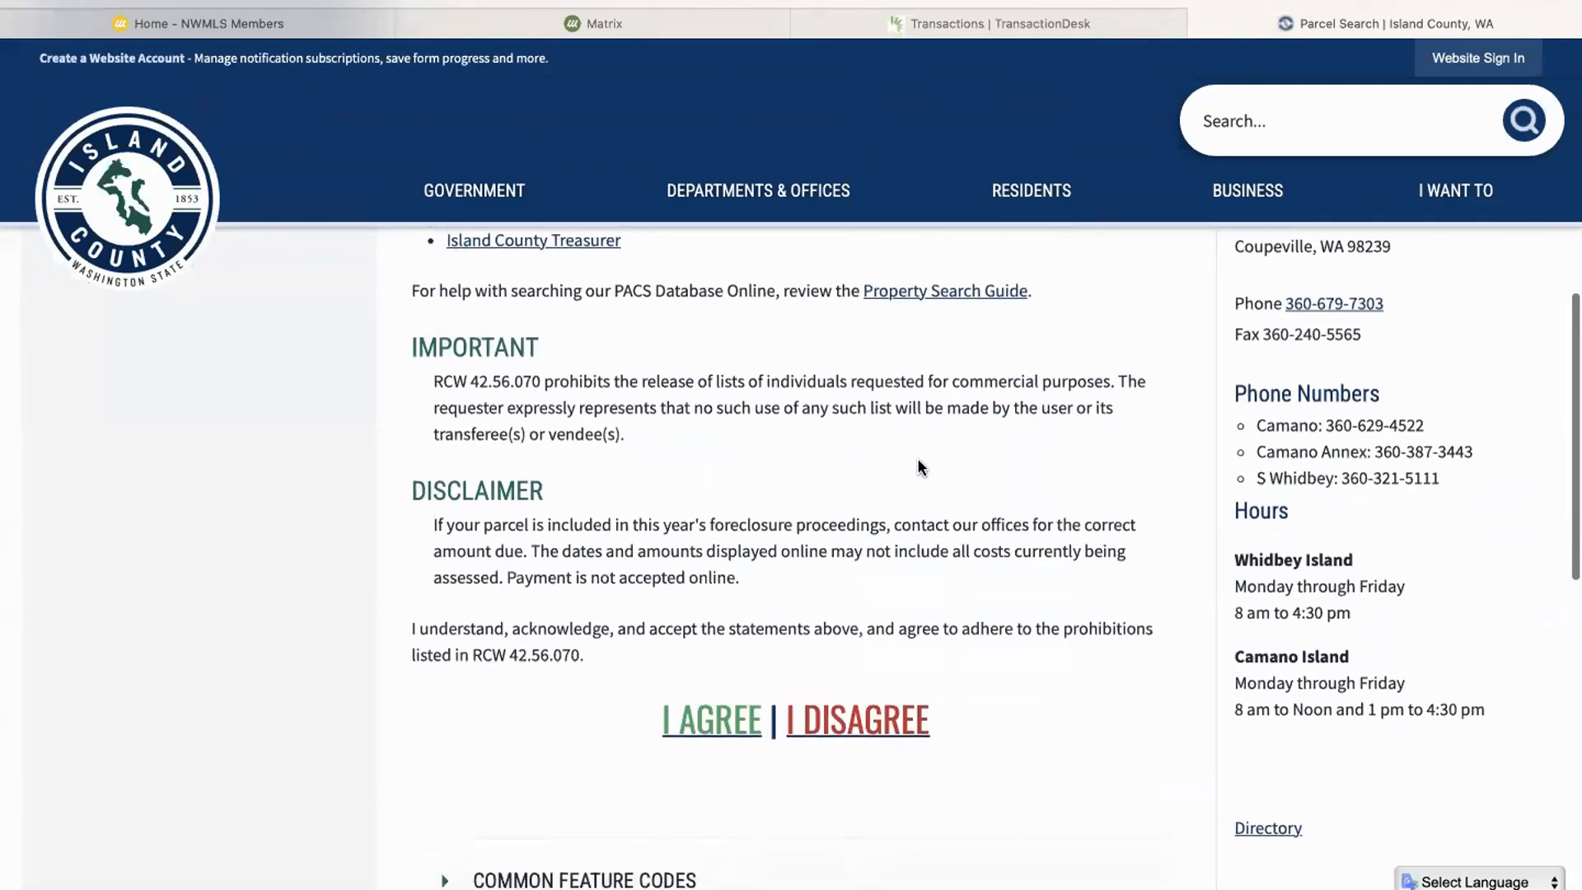
left_click(710, 714)
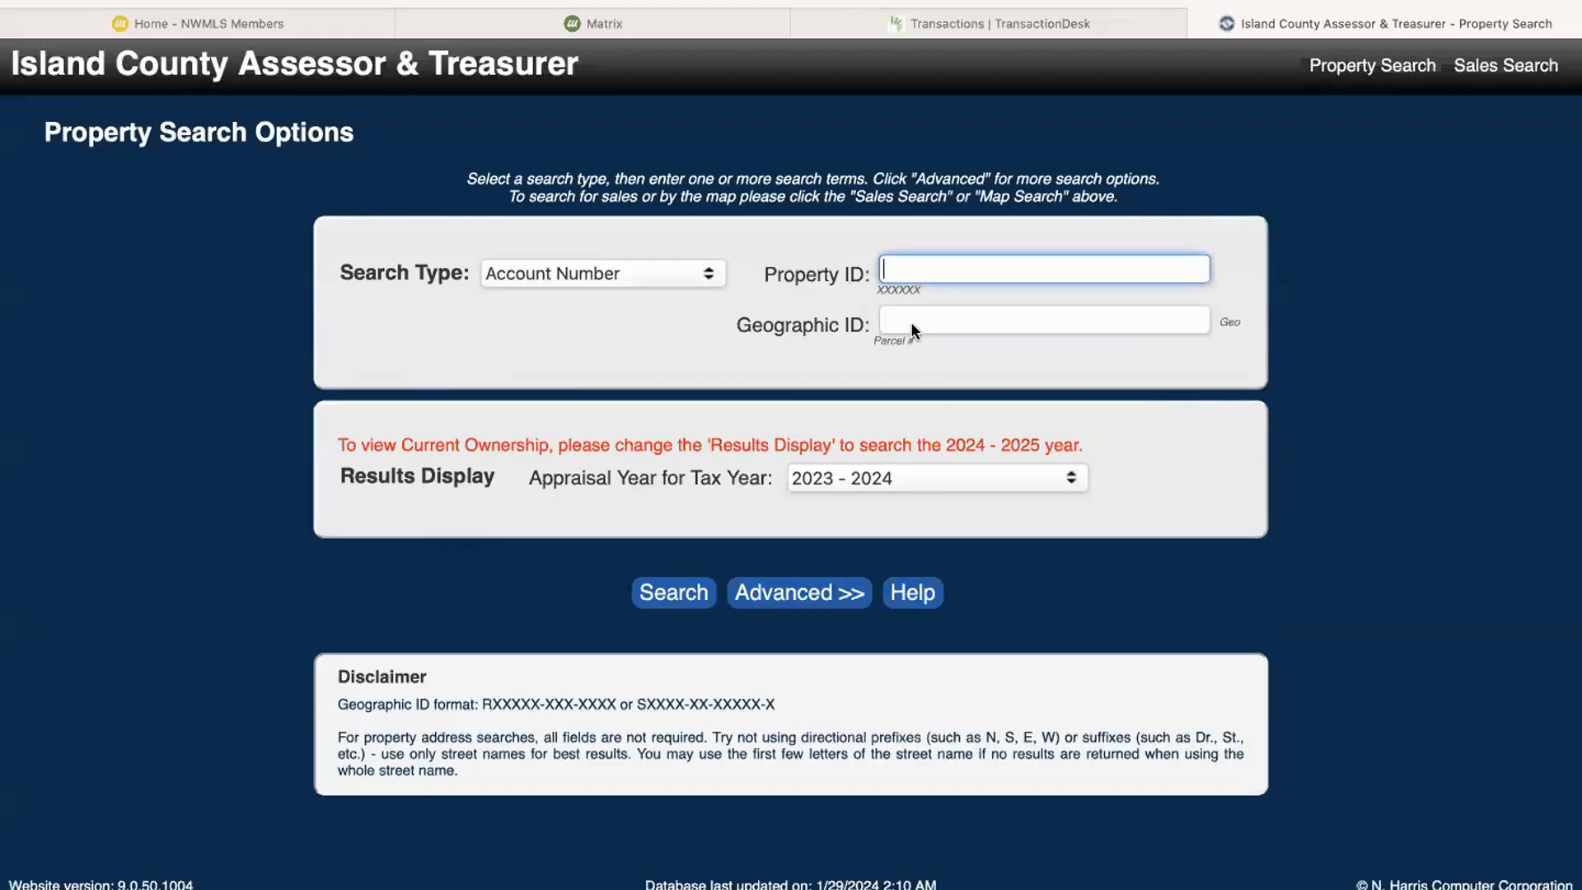
Step: Change the search type to Property Address and search for the property by its street number and street name
left_click(681, 277)
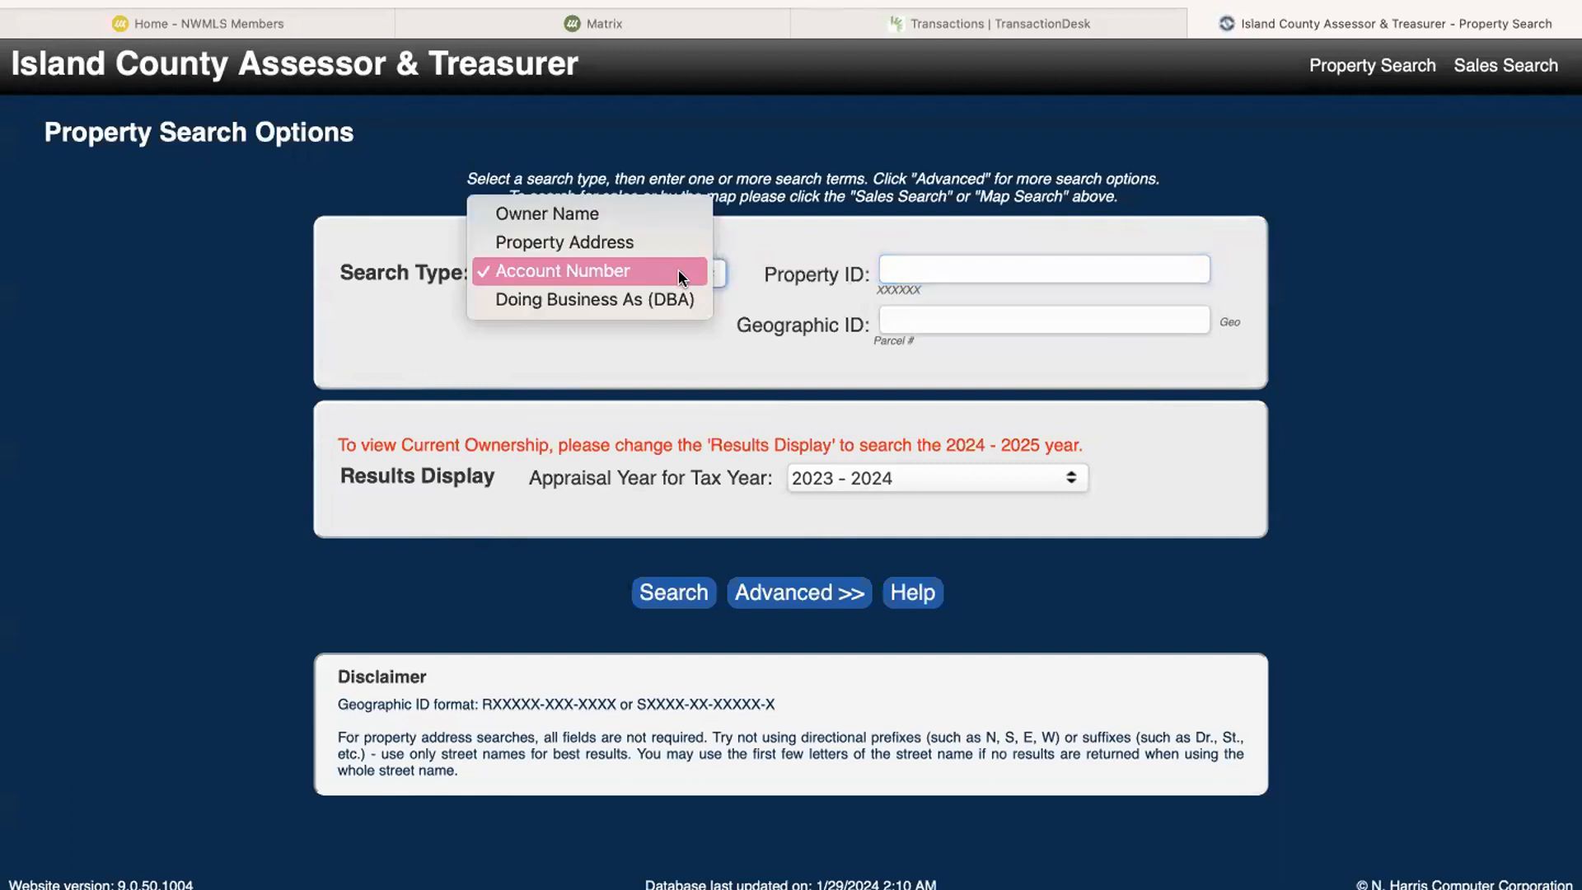
left_click(639, 245)
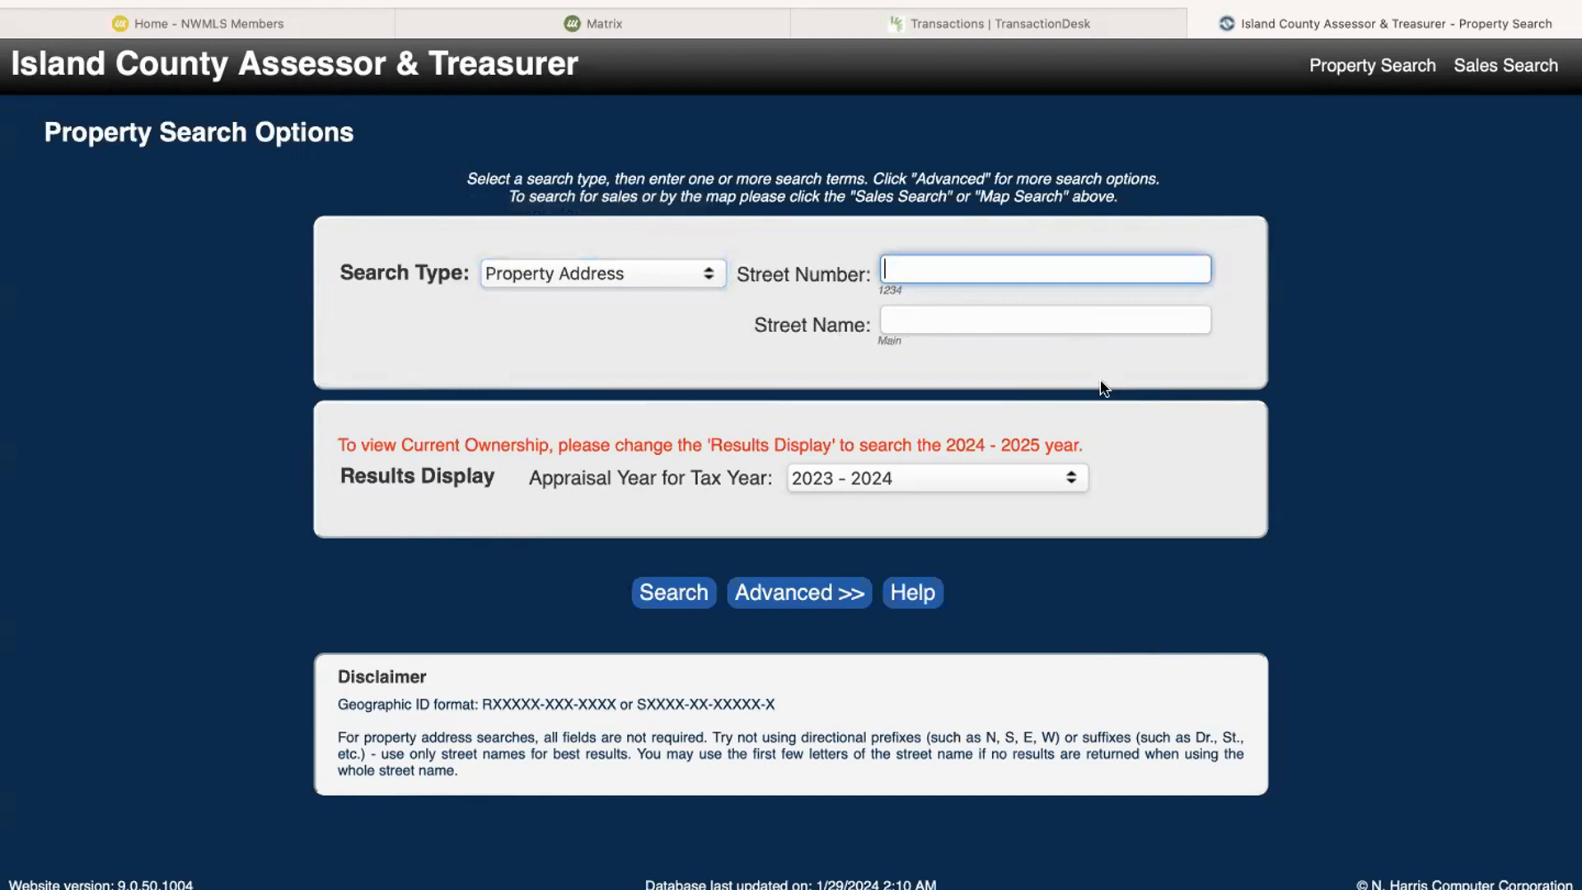
left_click(1016, 319)
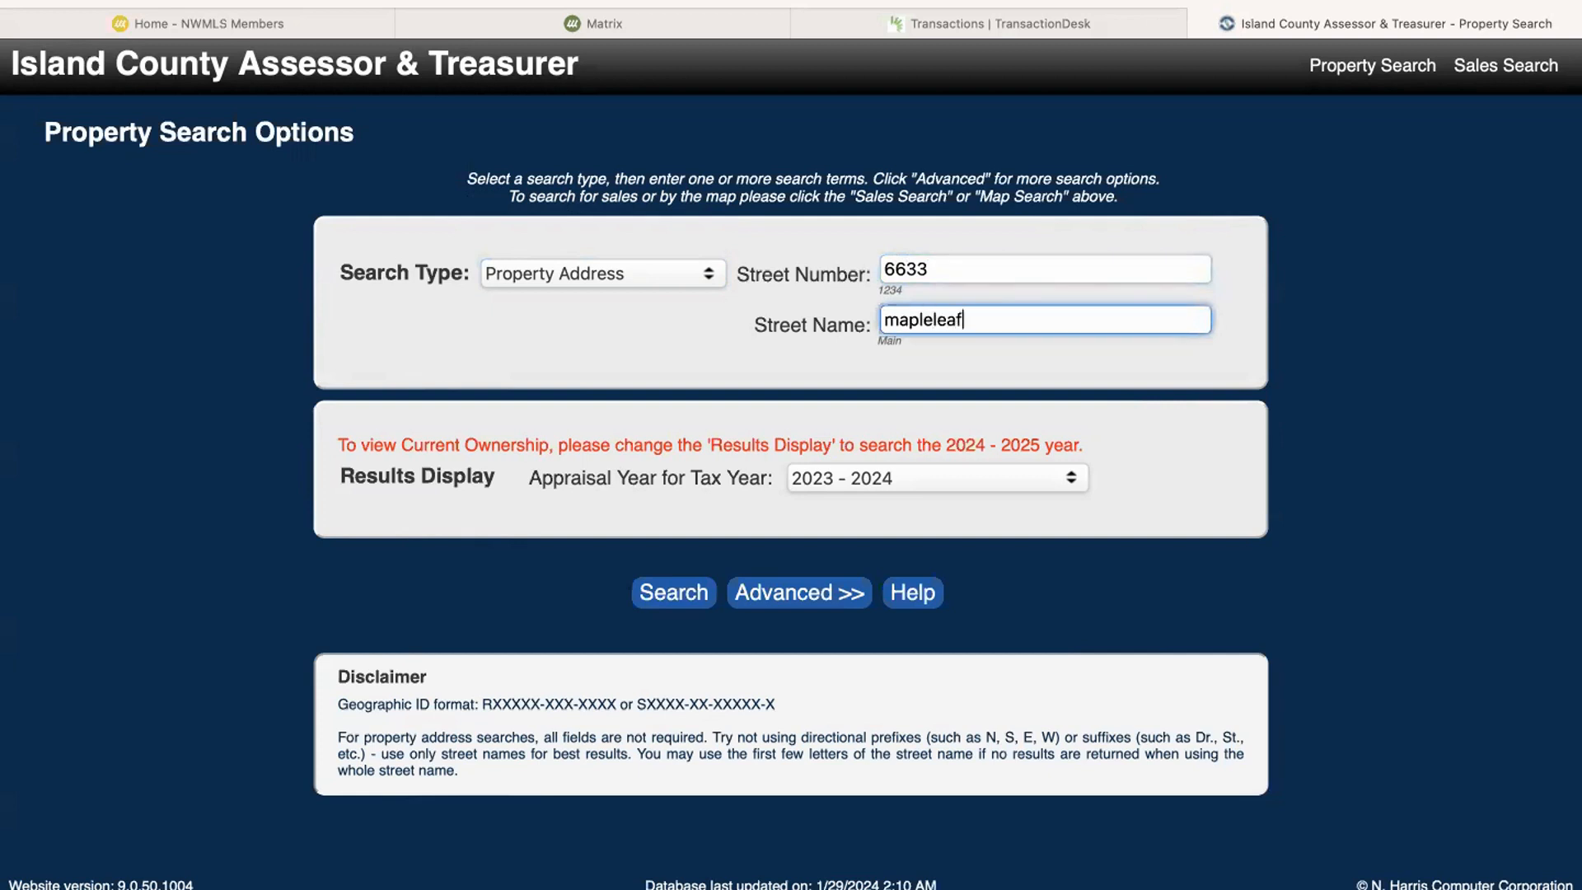
key("Return")
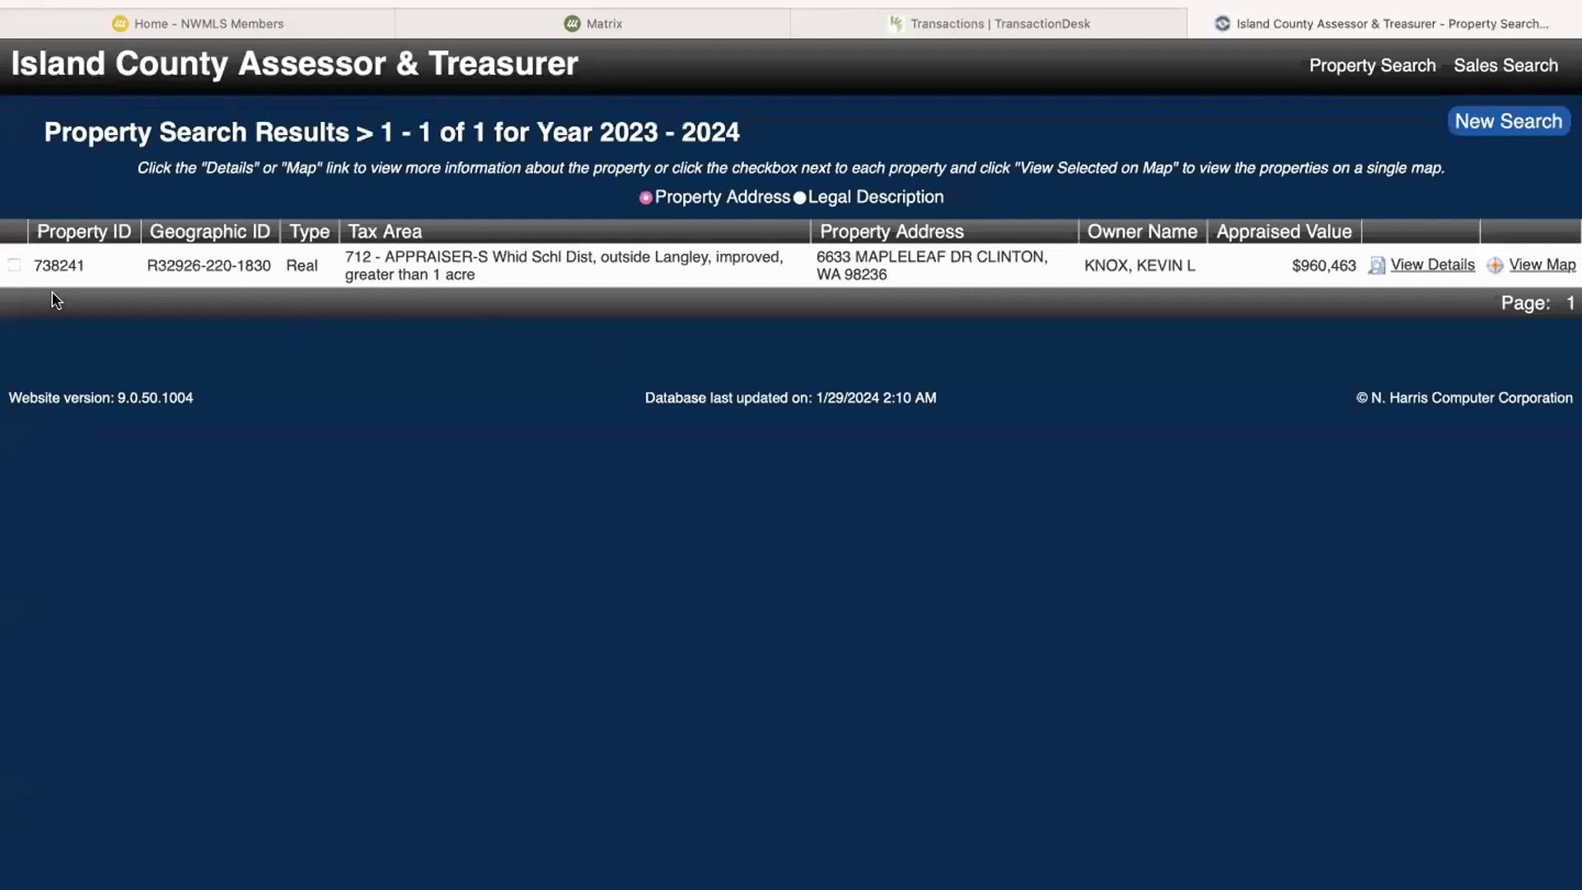
Step: Select the property in the search results and open its details with the account information
left_click(15, 266)
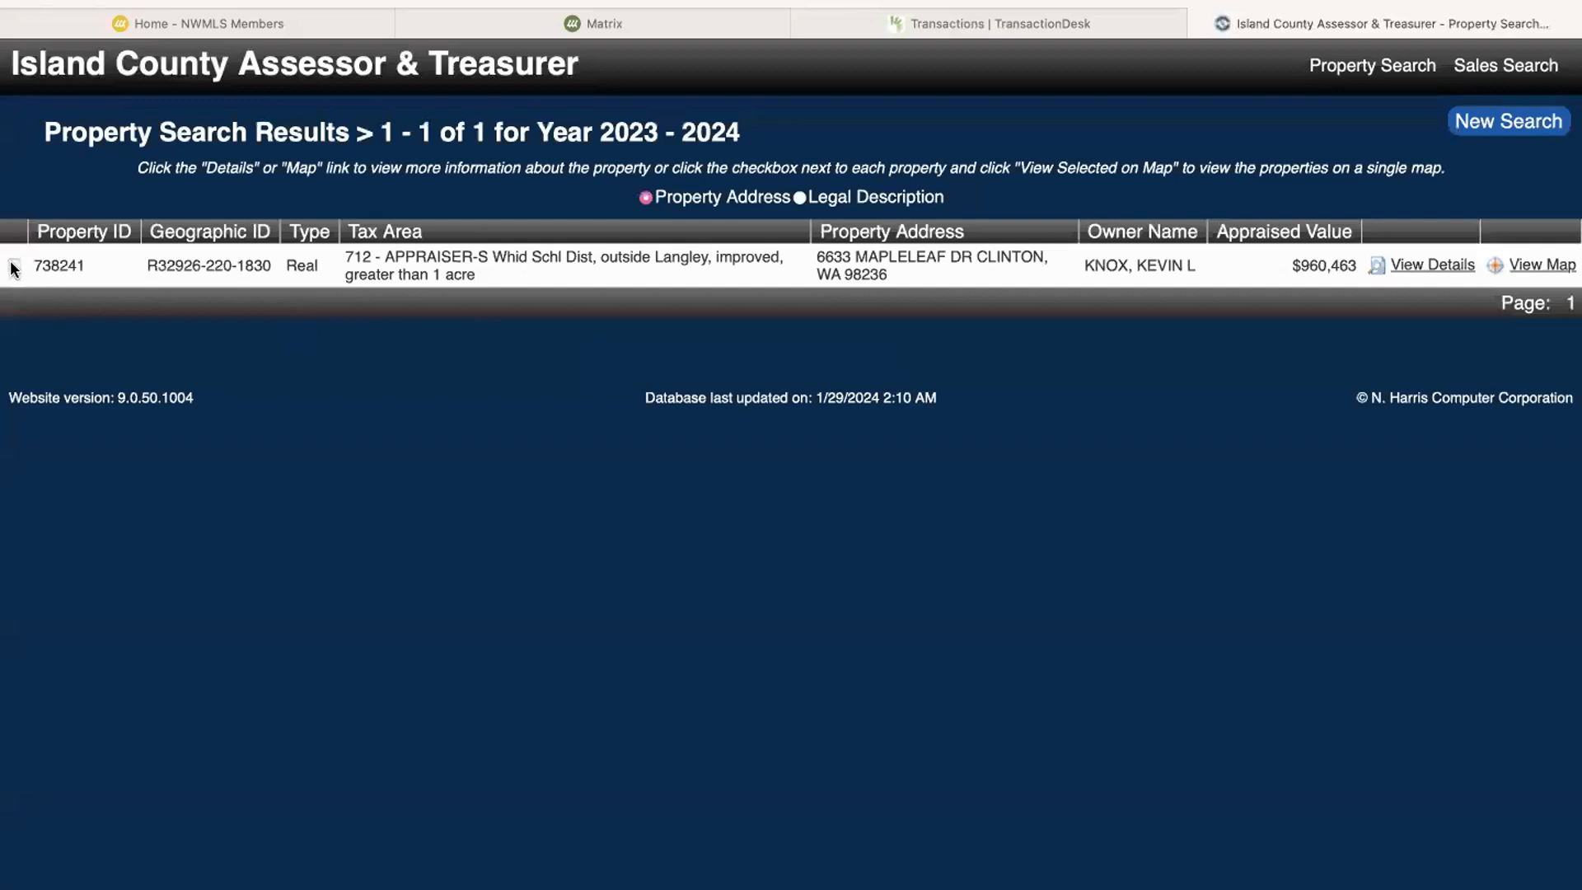
left_click(1447, 268)
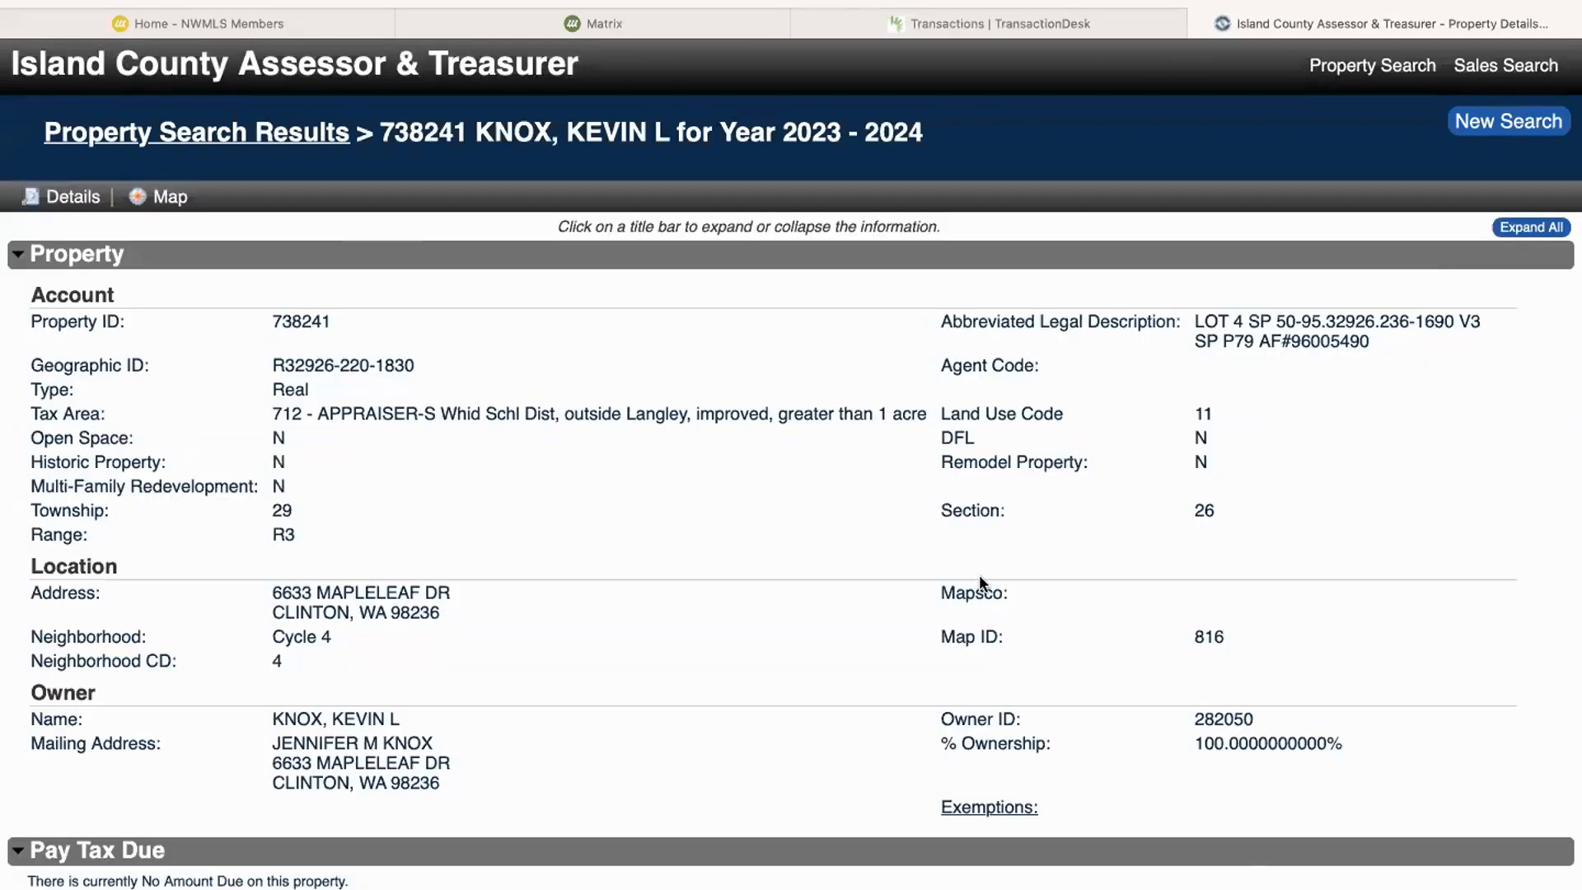
scroll(980, 579, "down", 1)
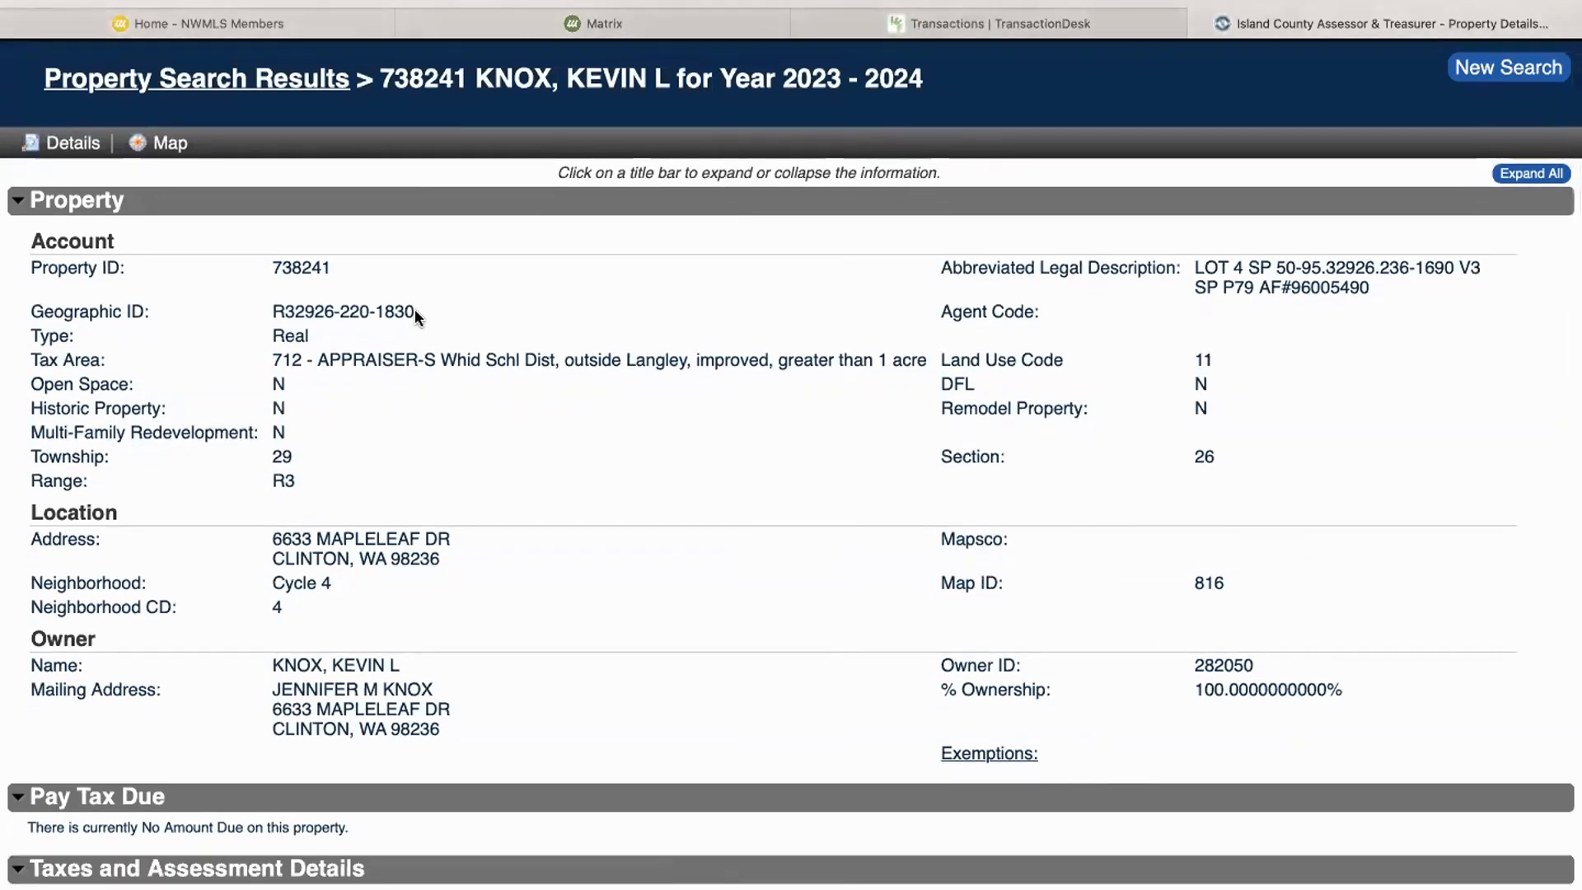
Step: Copy the property's Geographic ID into the Tax ID field of the TransactionDesk transaction and create the transaction
left_click_drag(414, 308, 268, 313)
key("super+c")
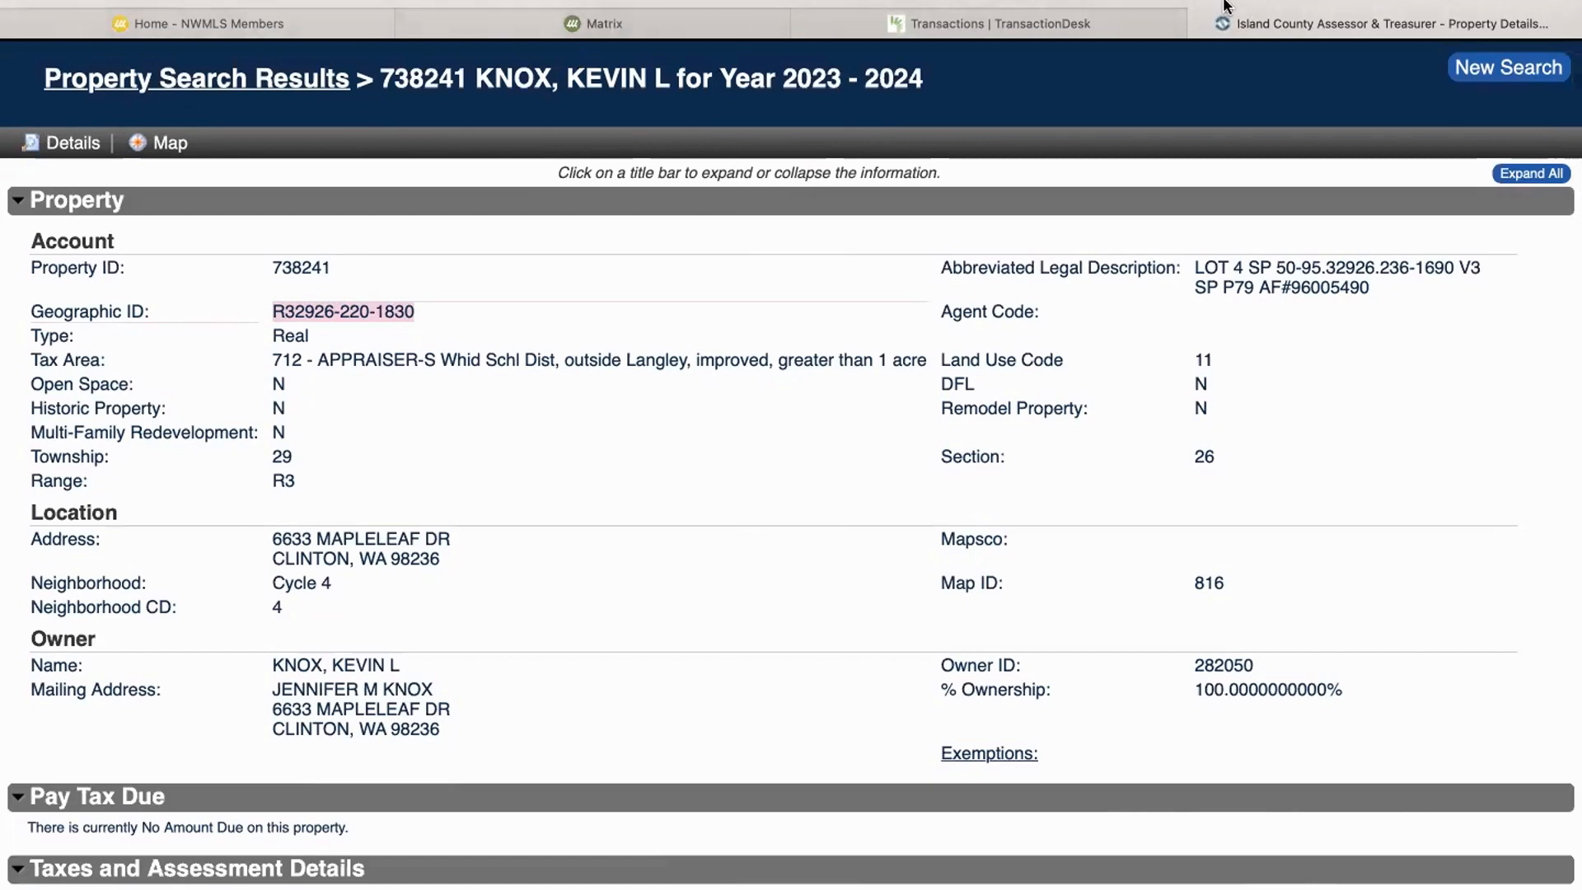
key("ctrl+shift+Tab")
key("super+v")
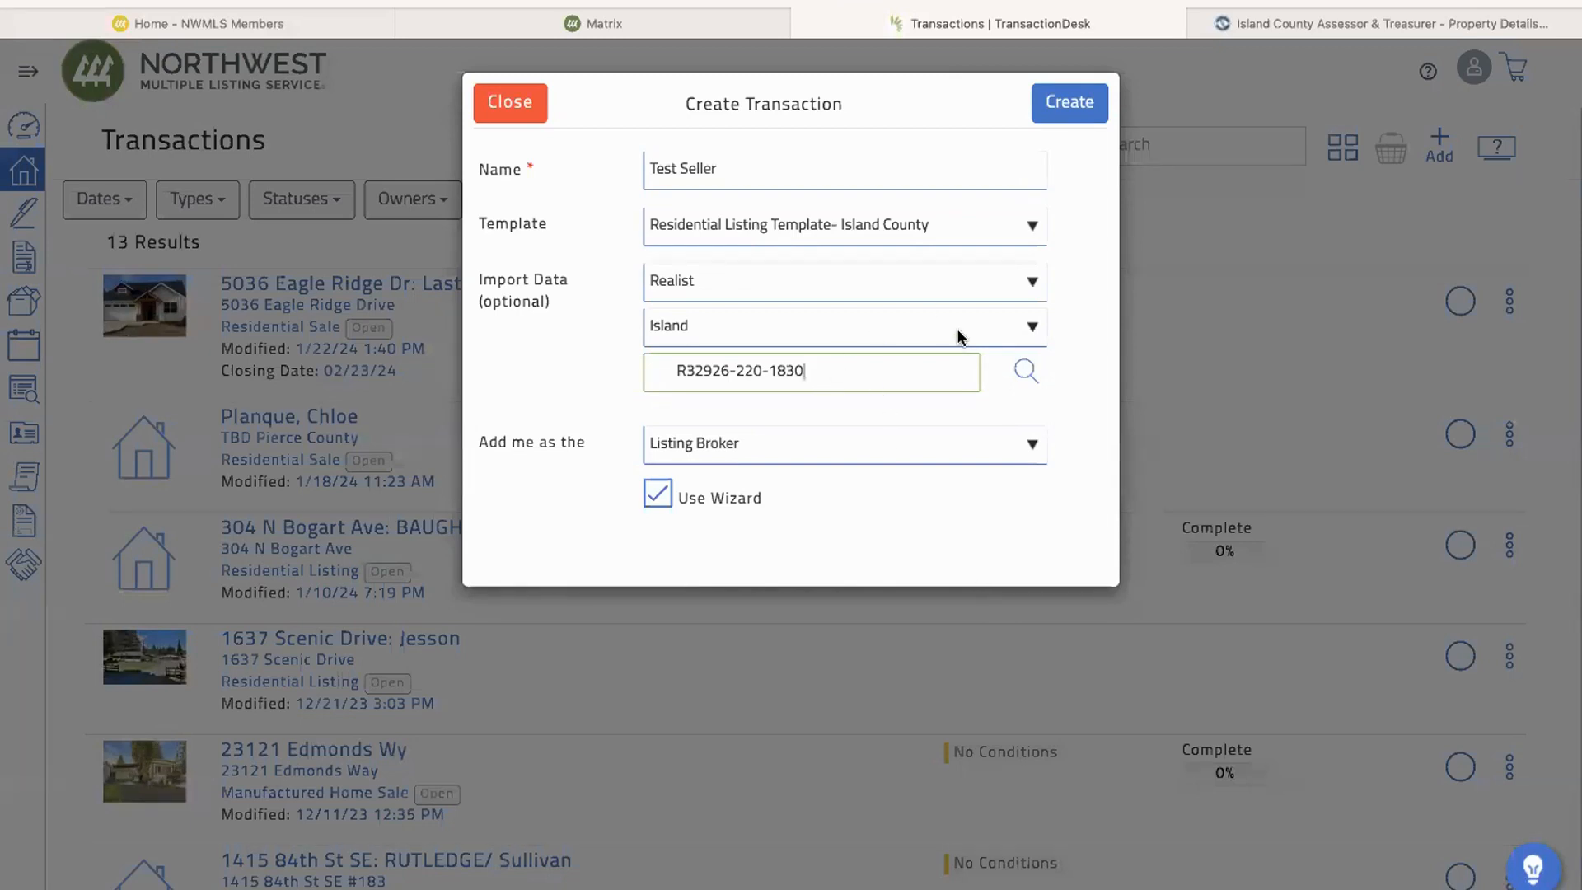
left_click(1071, 102)
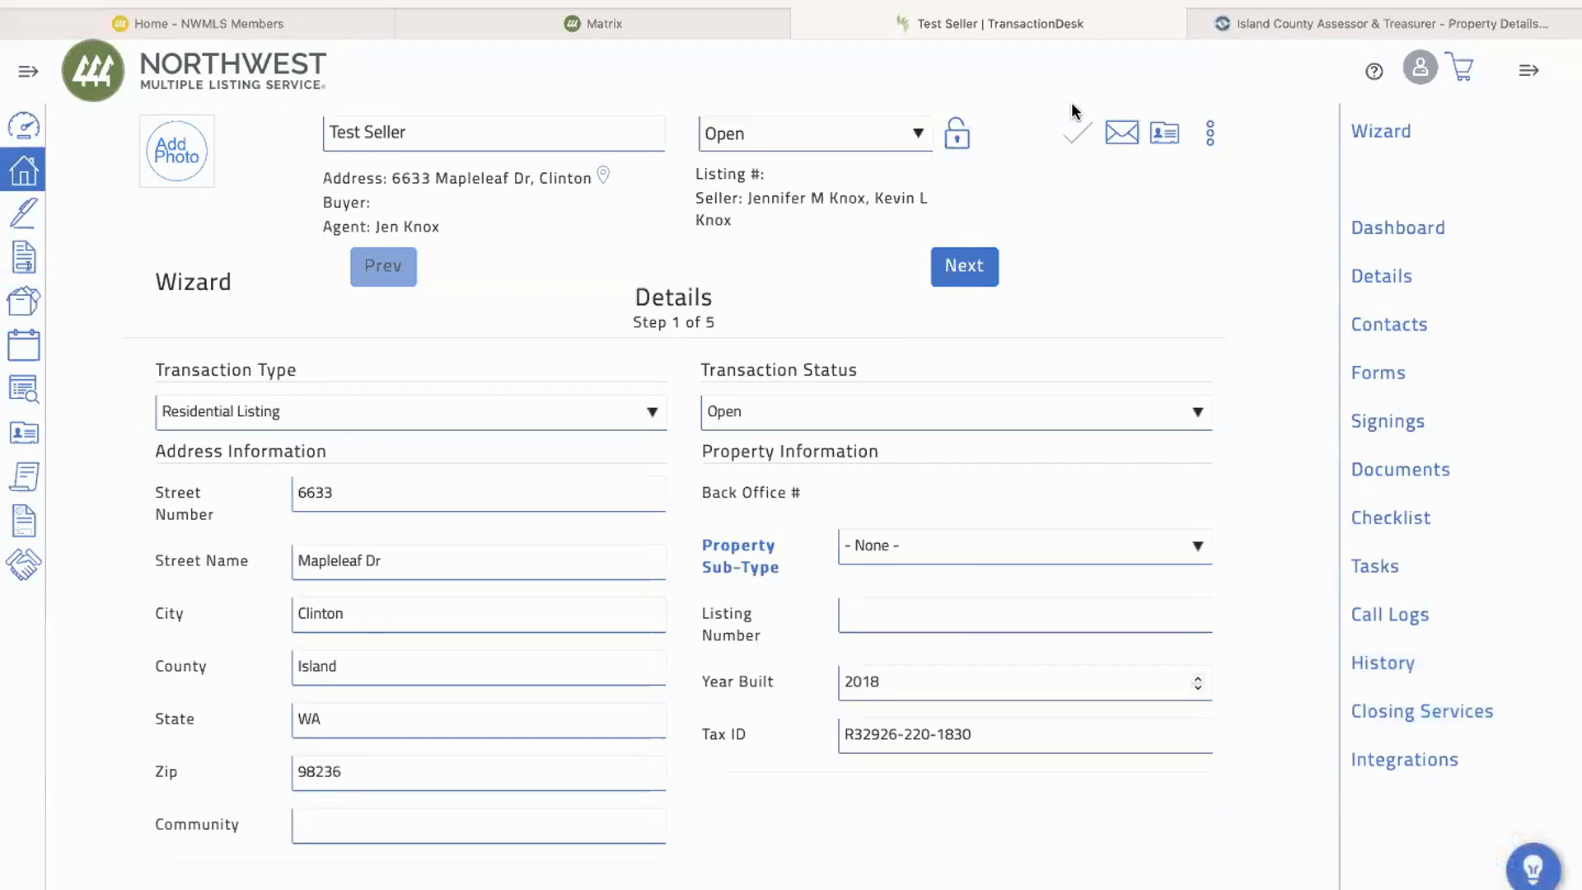
Step: Enter a listing price of 1250000 in the transaction's listing information
scroll(709, 564, "down", 5)
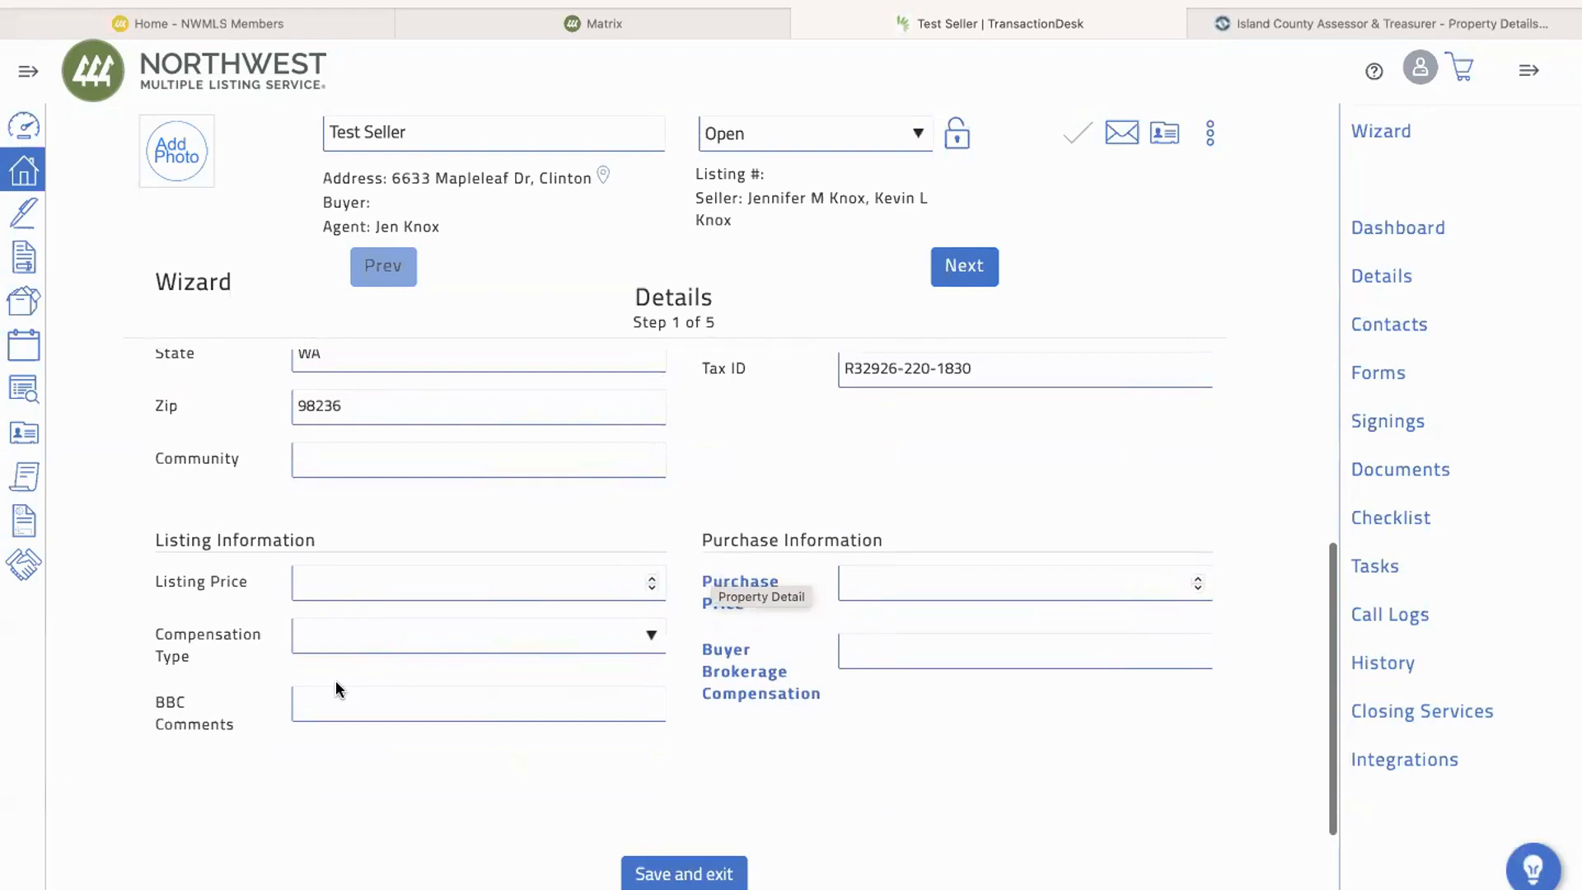
left_click(415, 576)
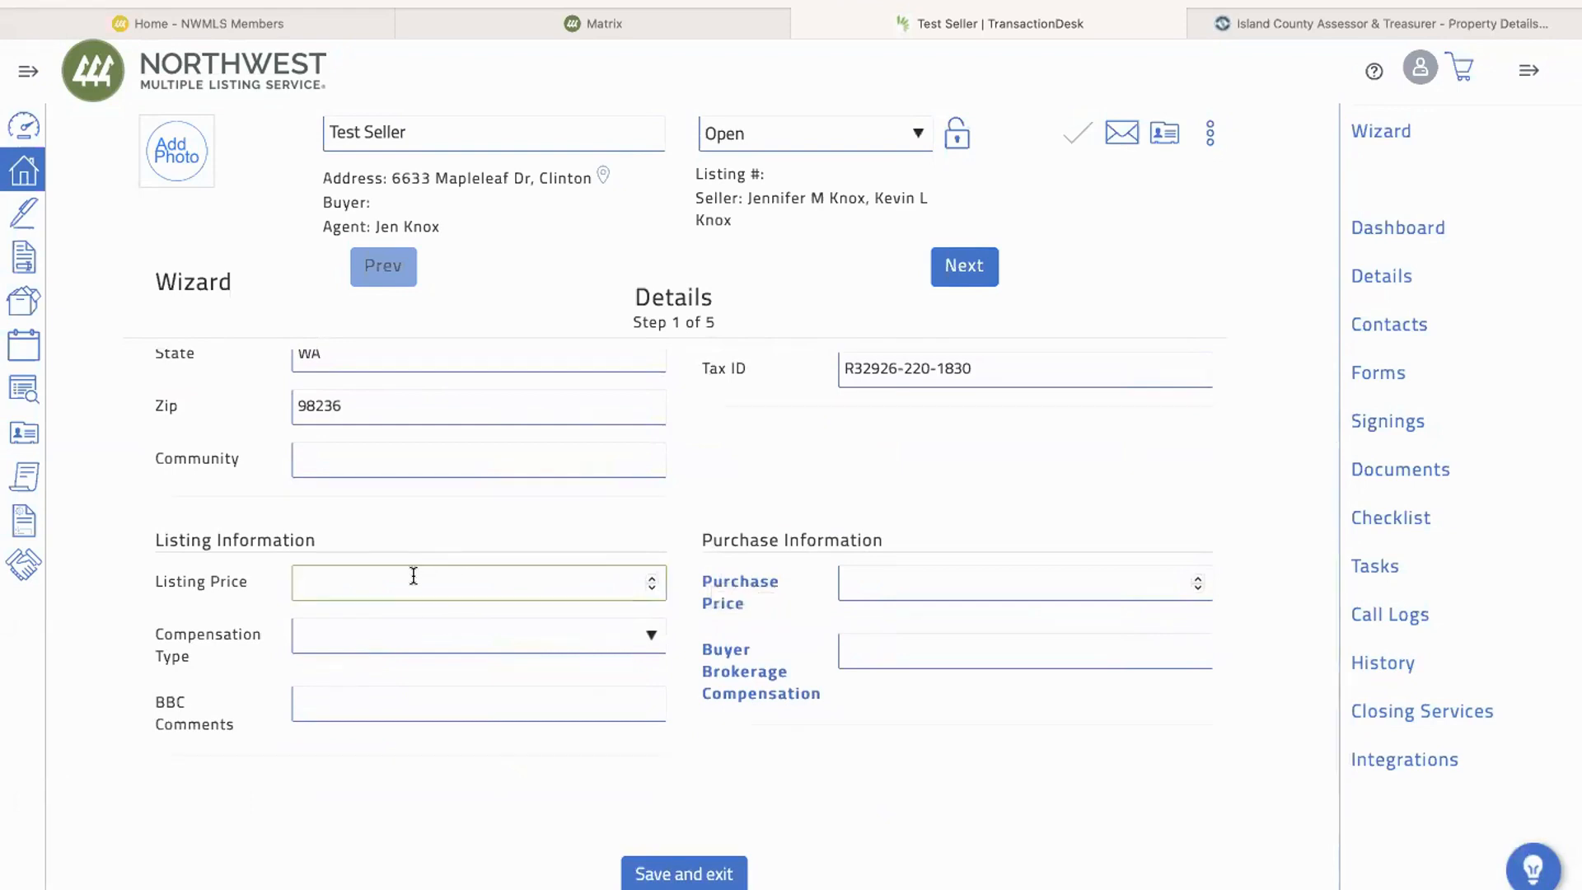
type("1250000")
left_click(569, 636)
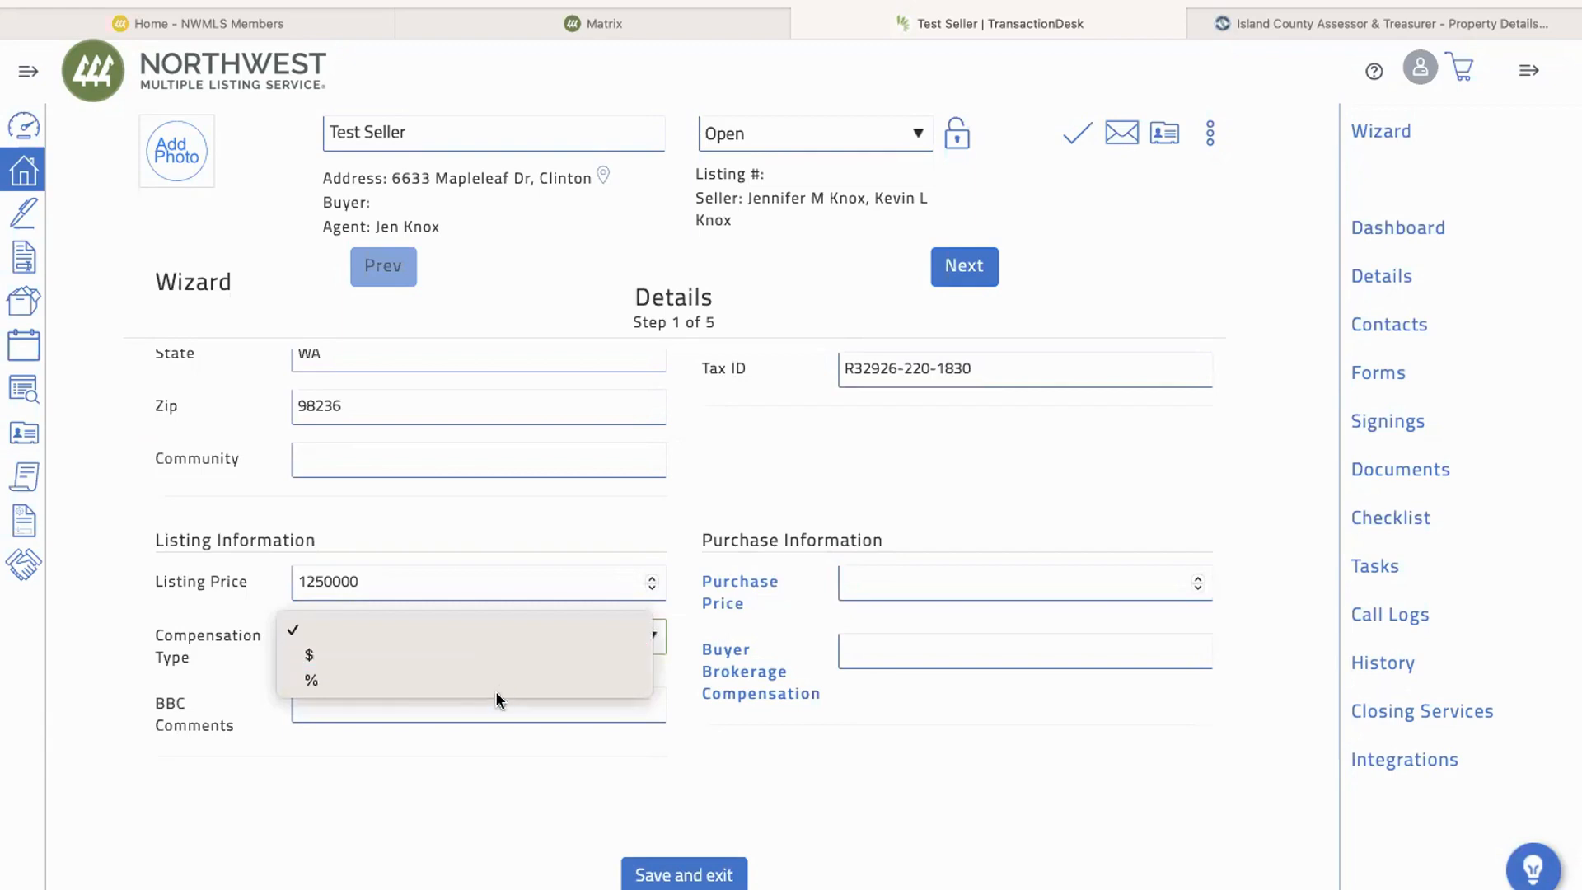
left_click(959, 650)
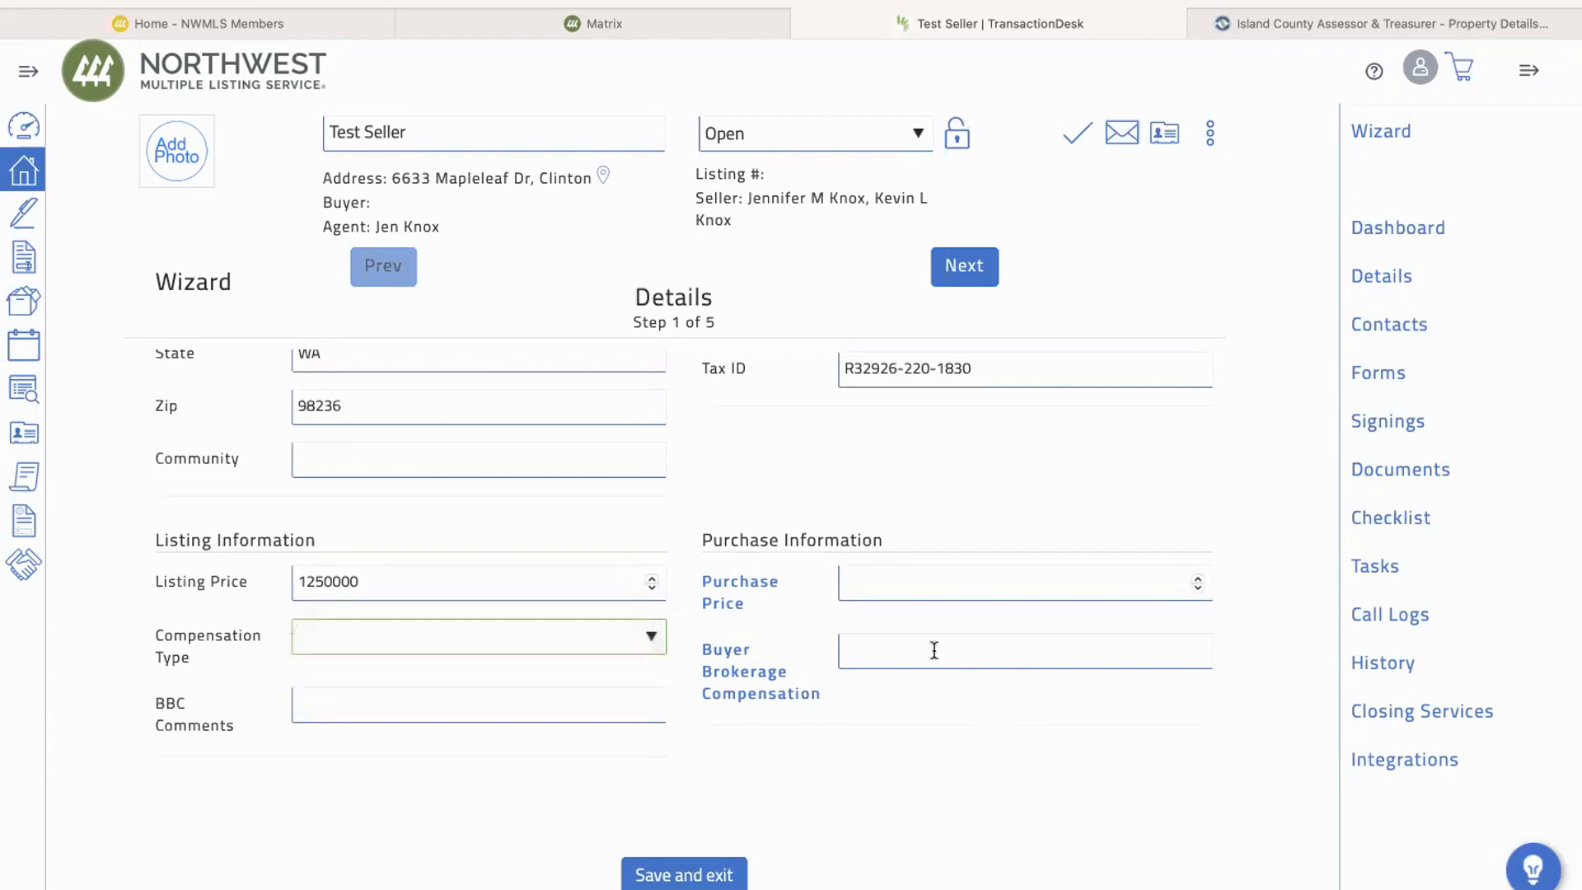
left_click(882, 652)
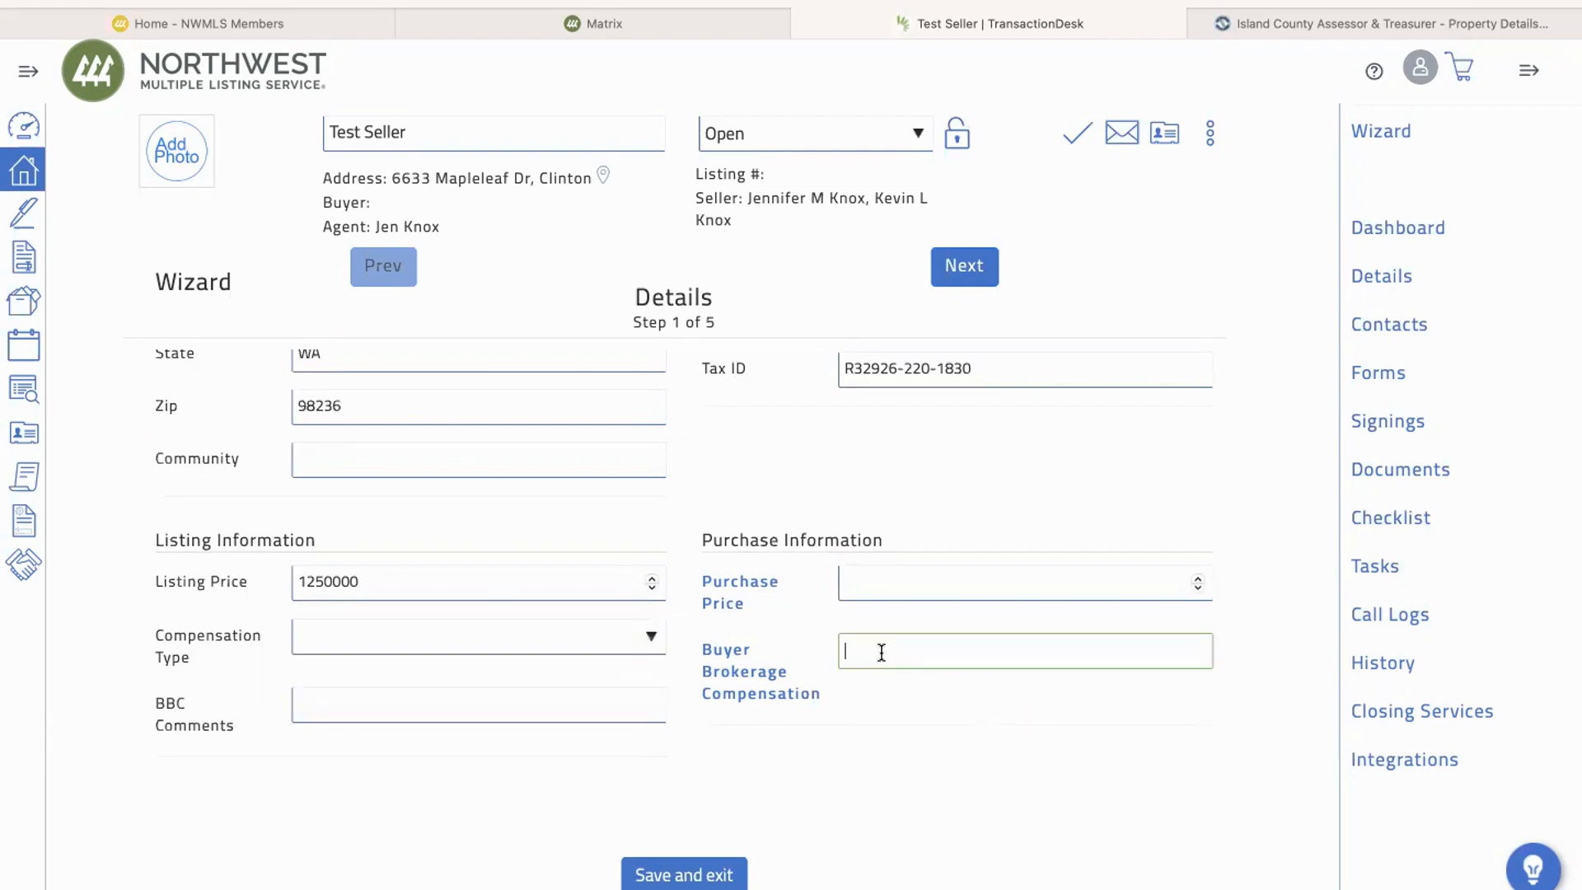
left_click(445, 712)
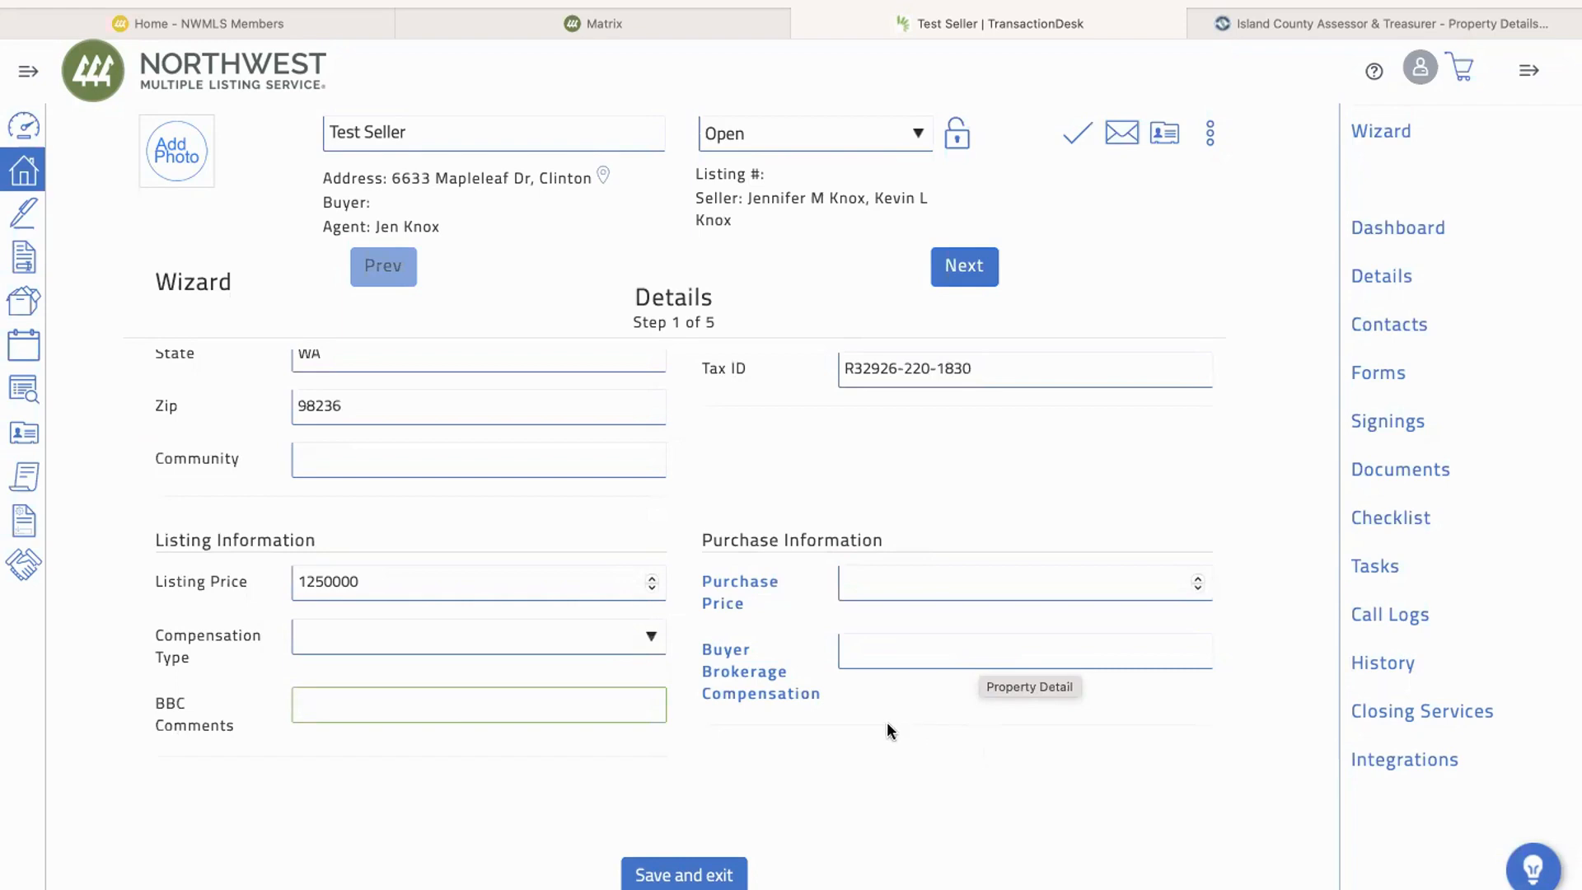
scroll(880, 664, "up", 2)
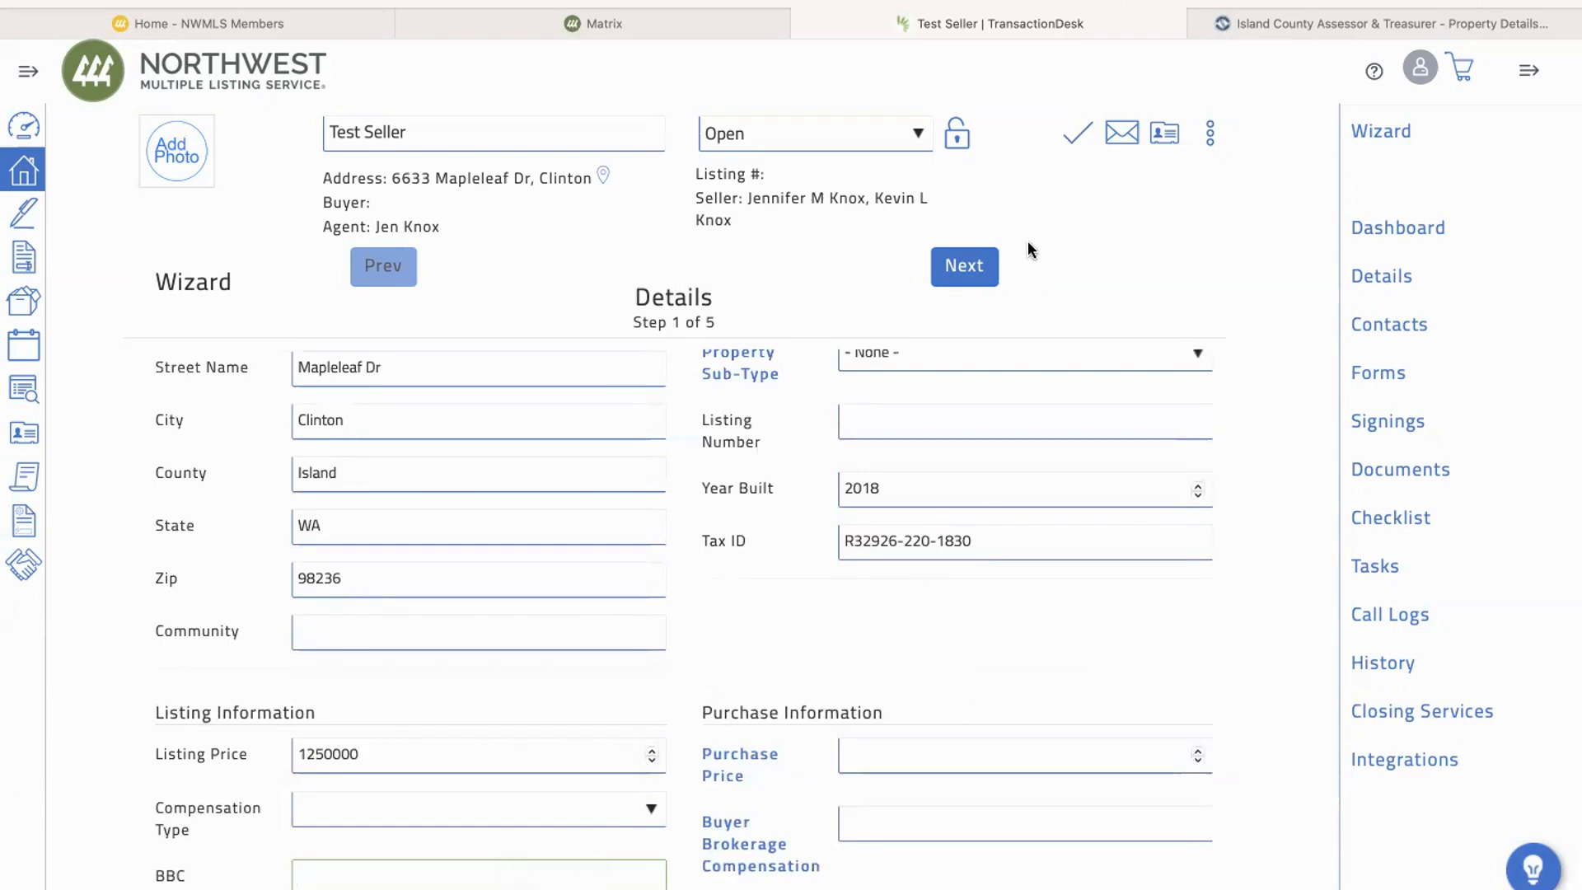
scroll(1010, 383, "up", 3)
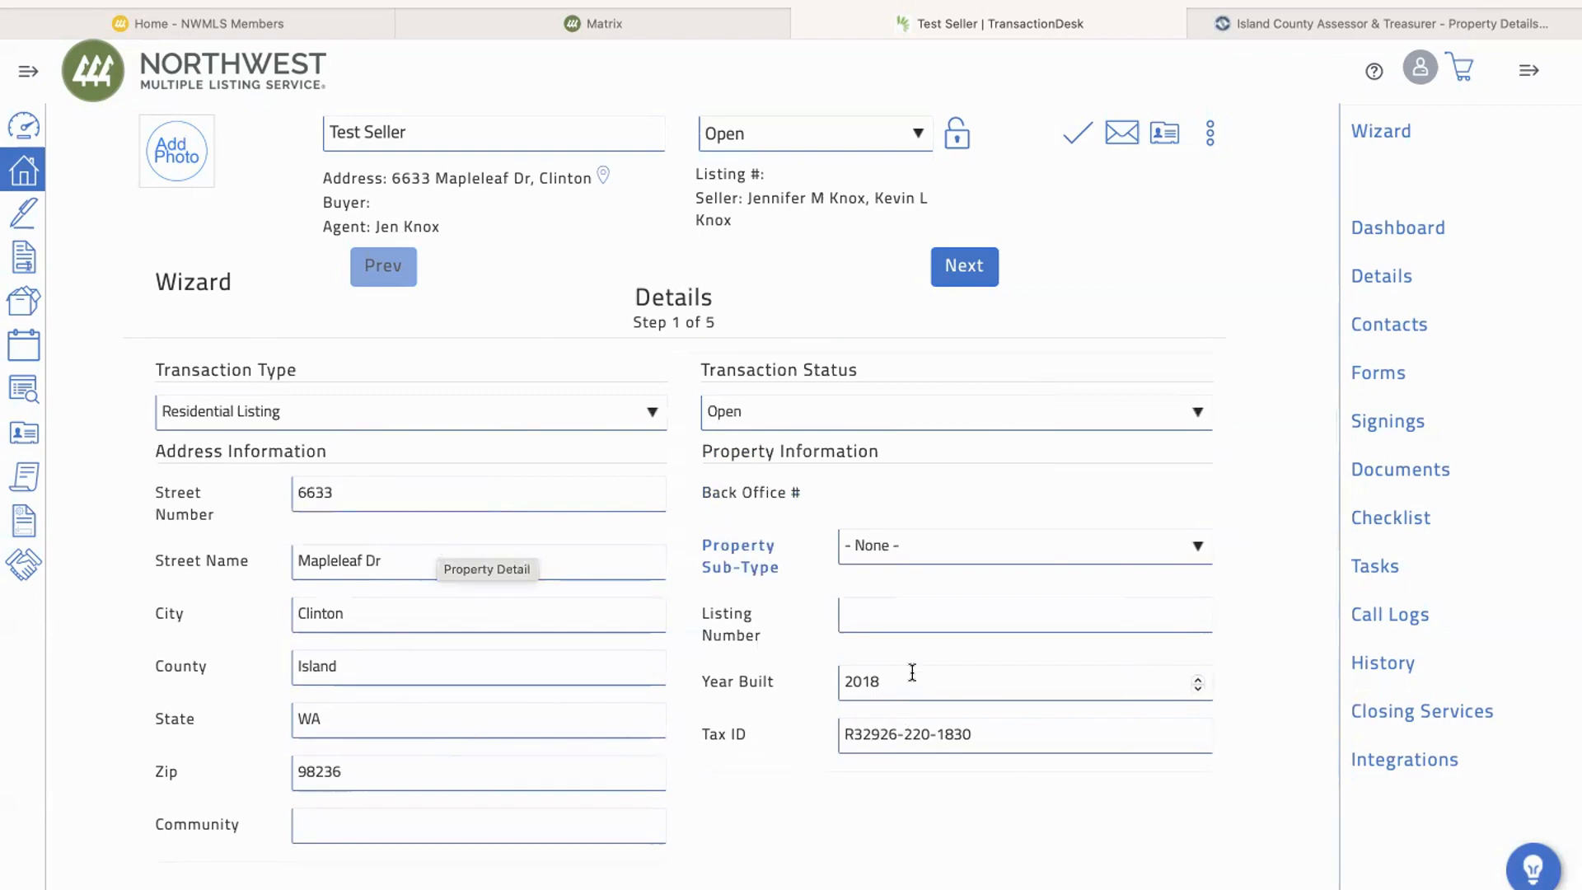
Step: Set the list date to 02/14/2024 in the wizard's Transaction Dates step and continue to the Contacts step
left_click(966, 268)
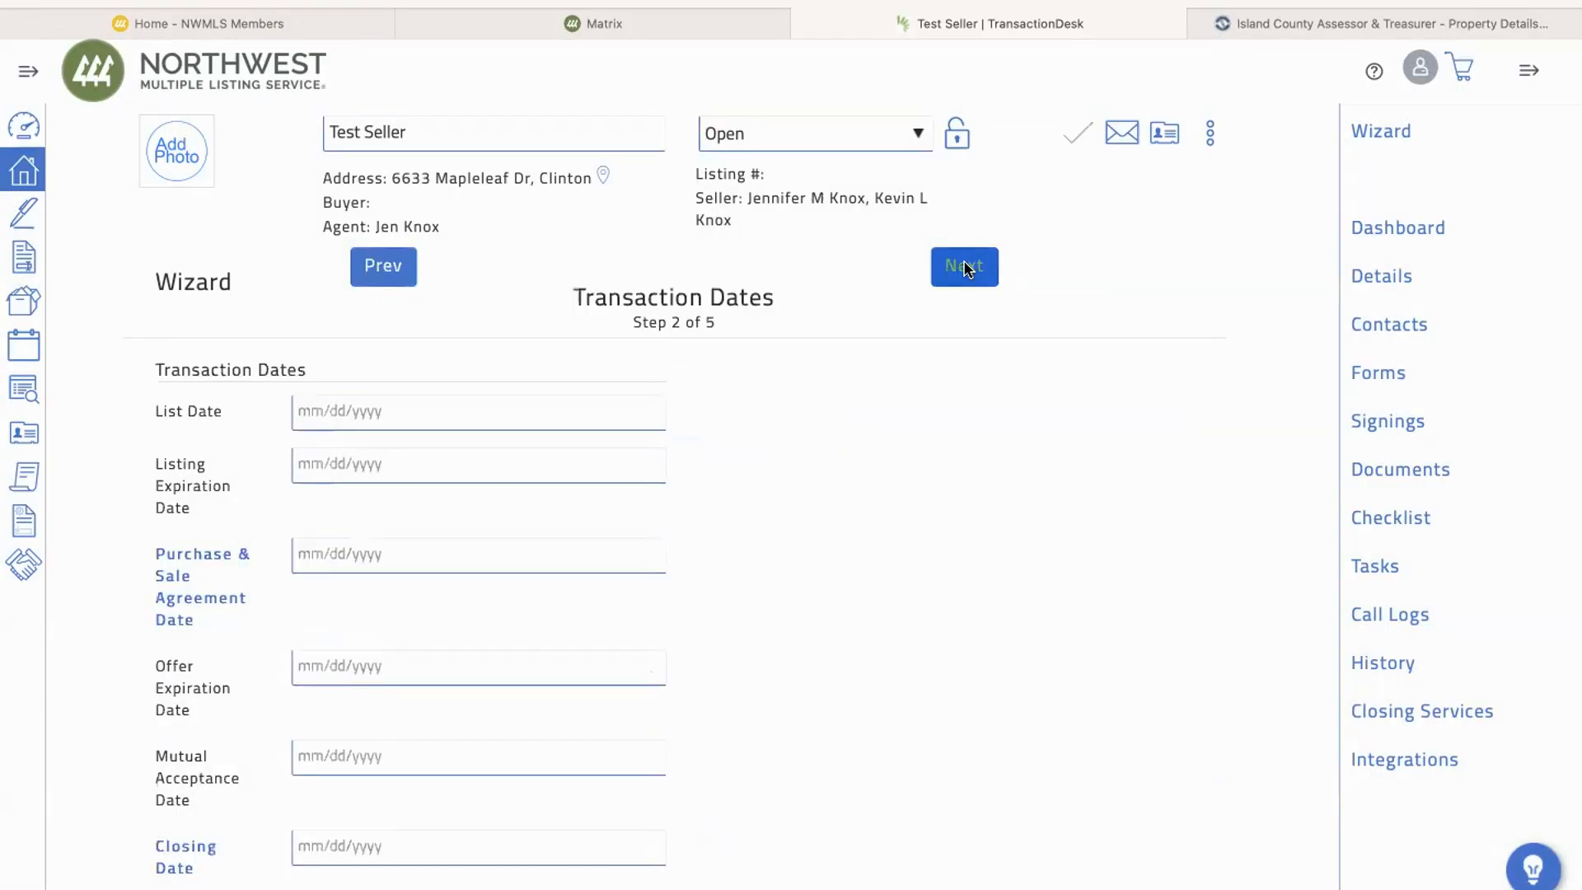
scroll(770, 473, "down", 2)
scroll(769, 473, "up", 1)
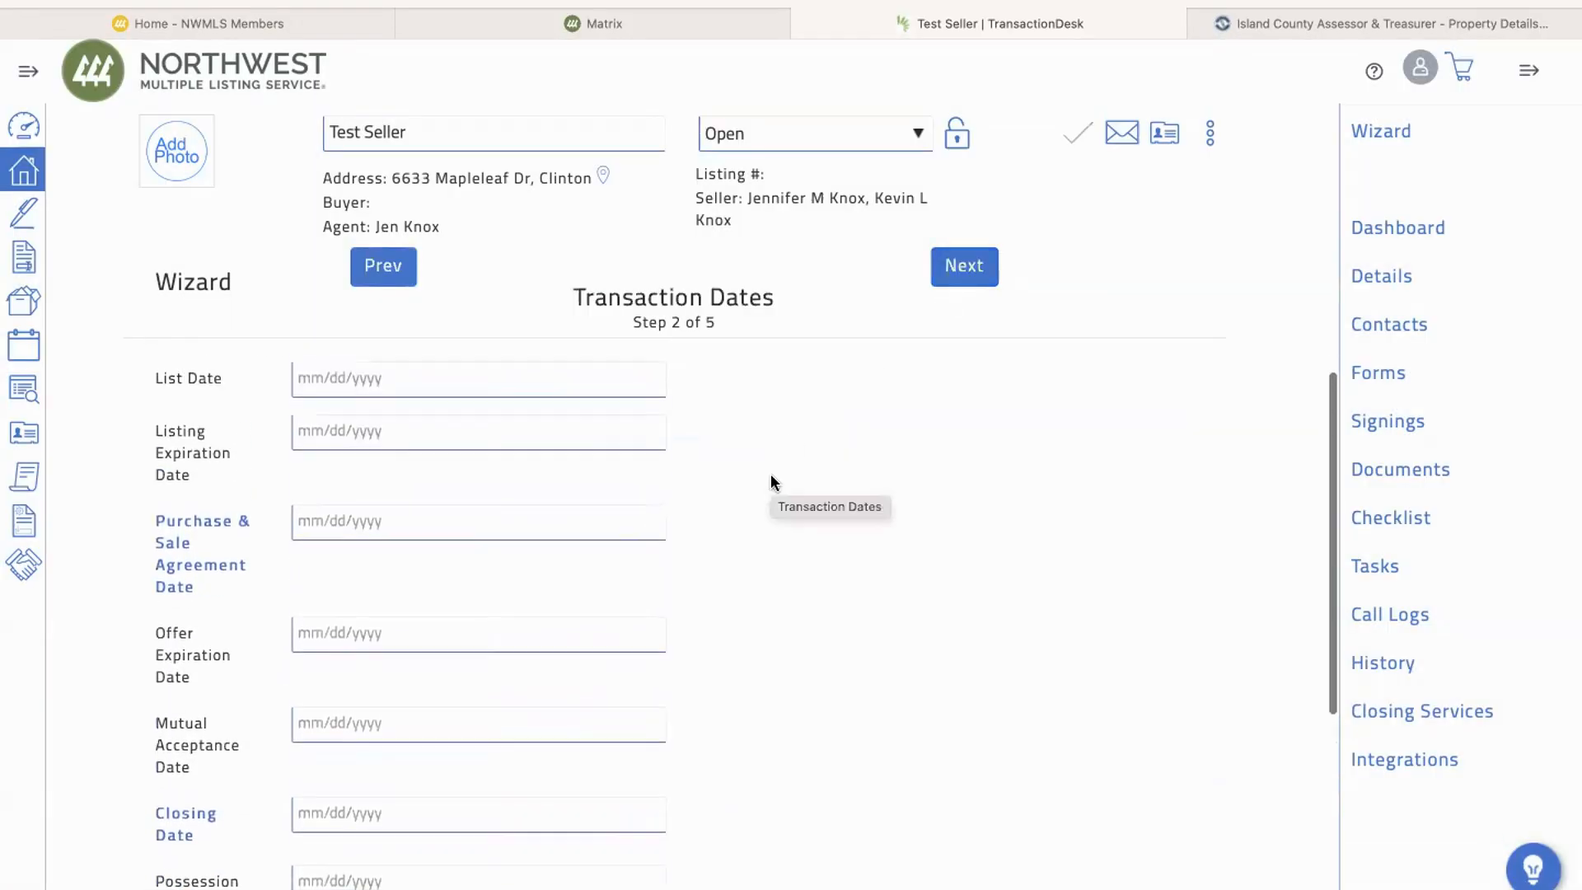
left_click(376, 382)
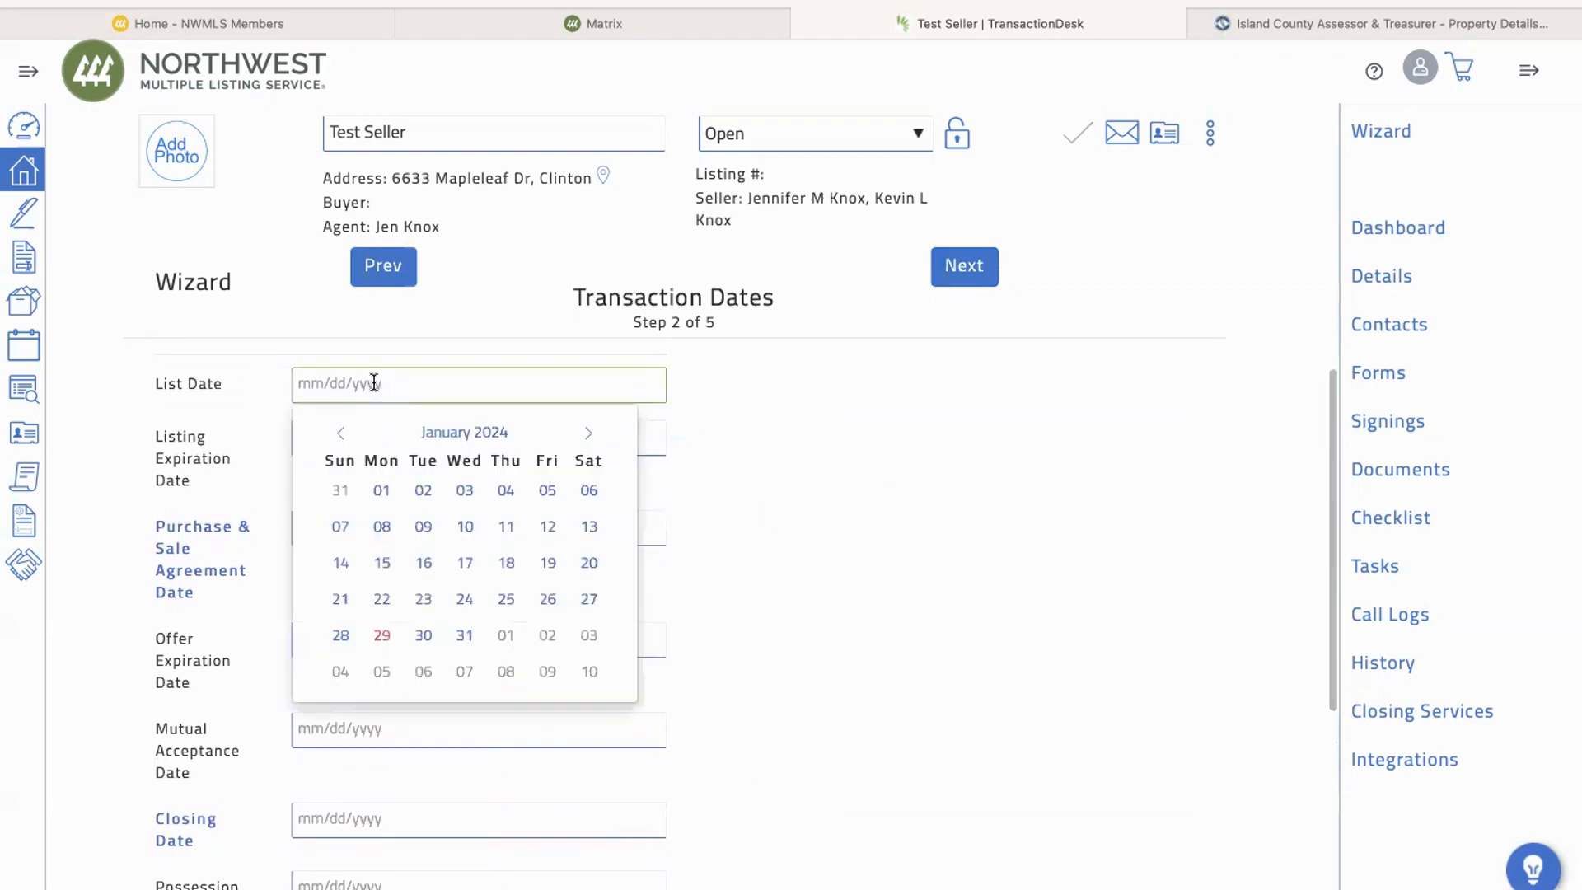
left_click(588, 433)
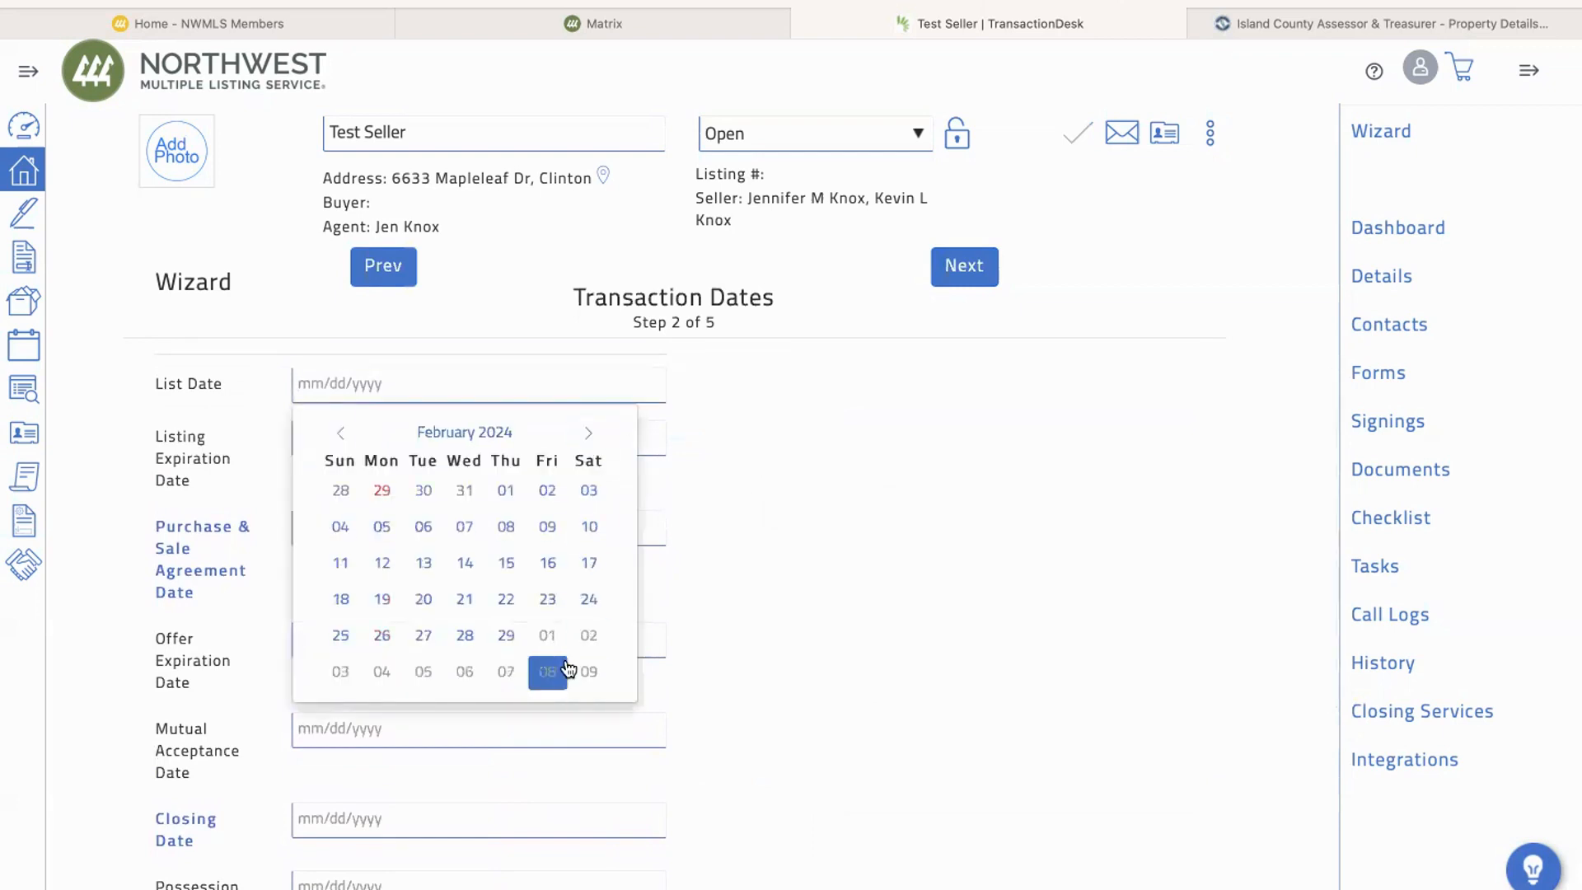
left_click(470, 565)
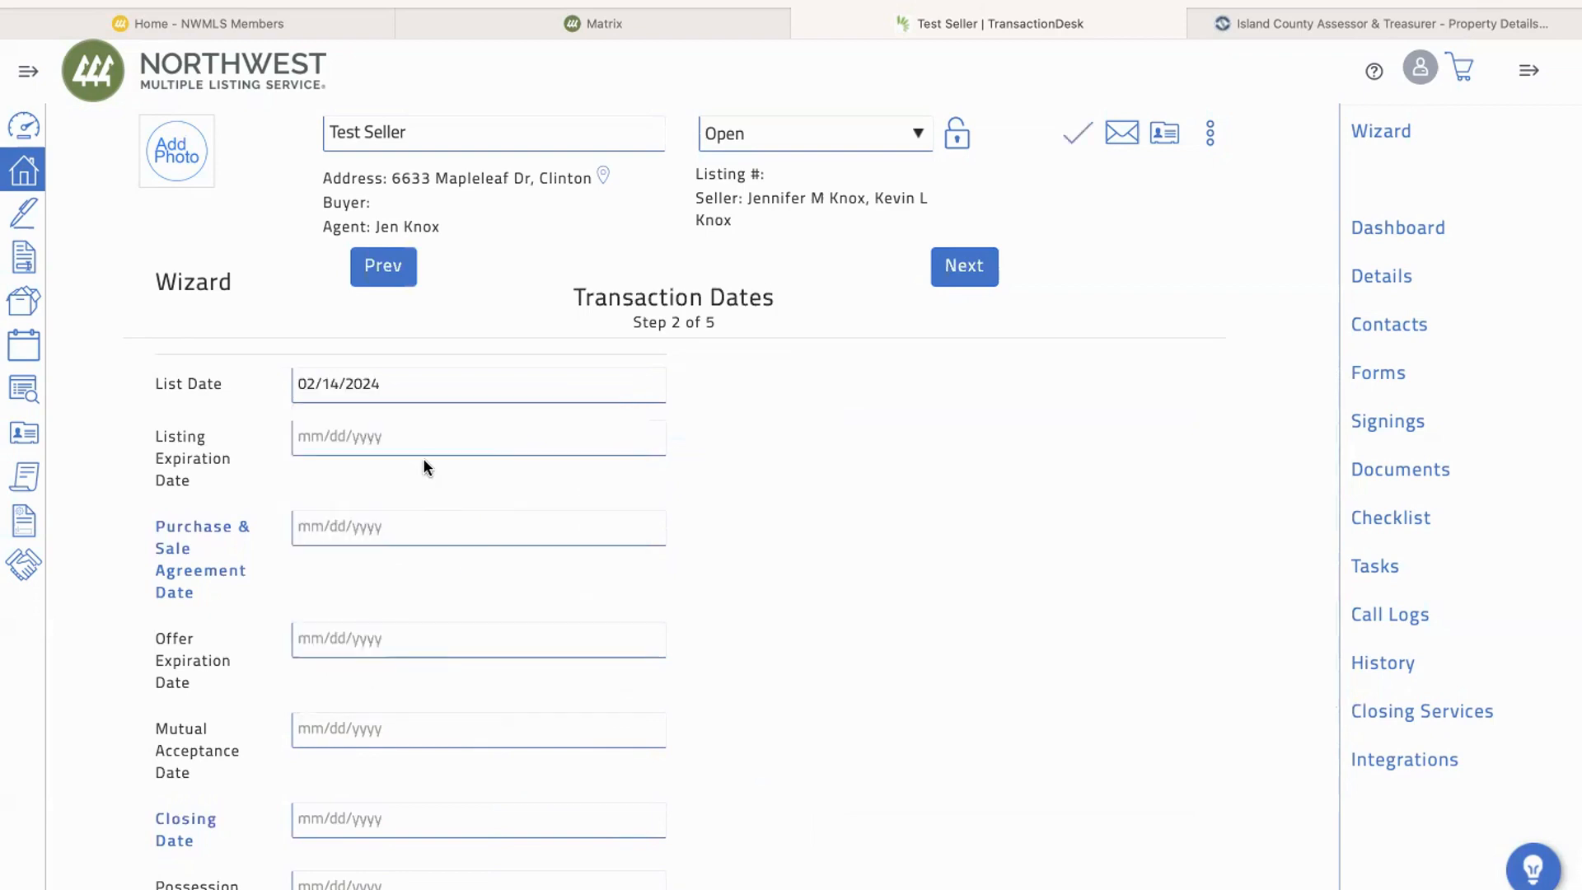
scroll(425, 467, "down", 3)
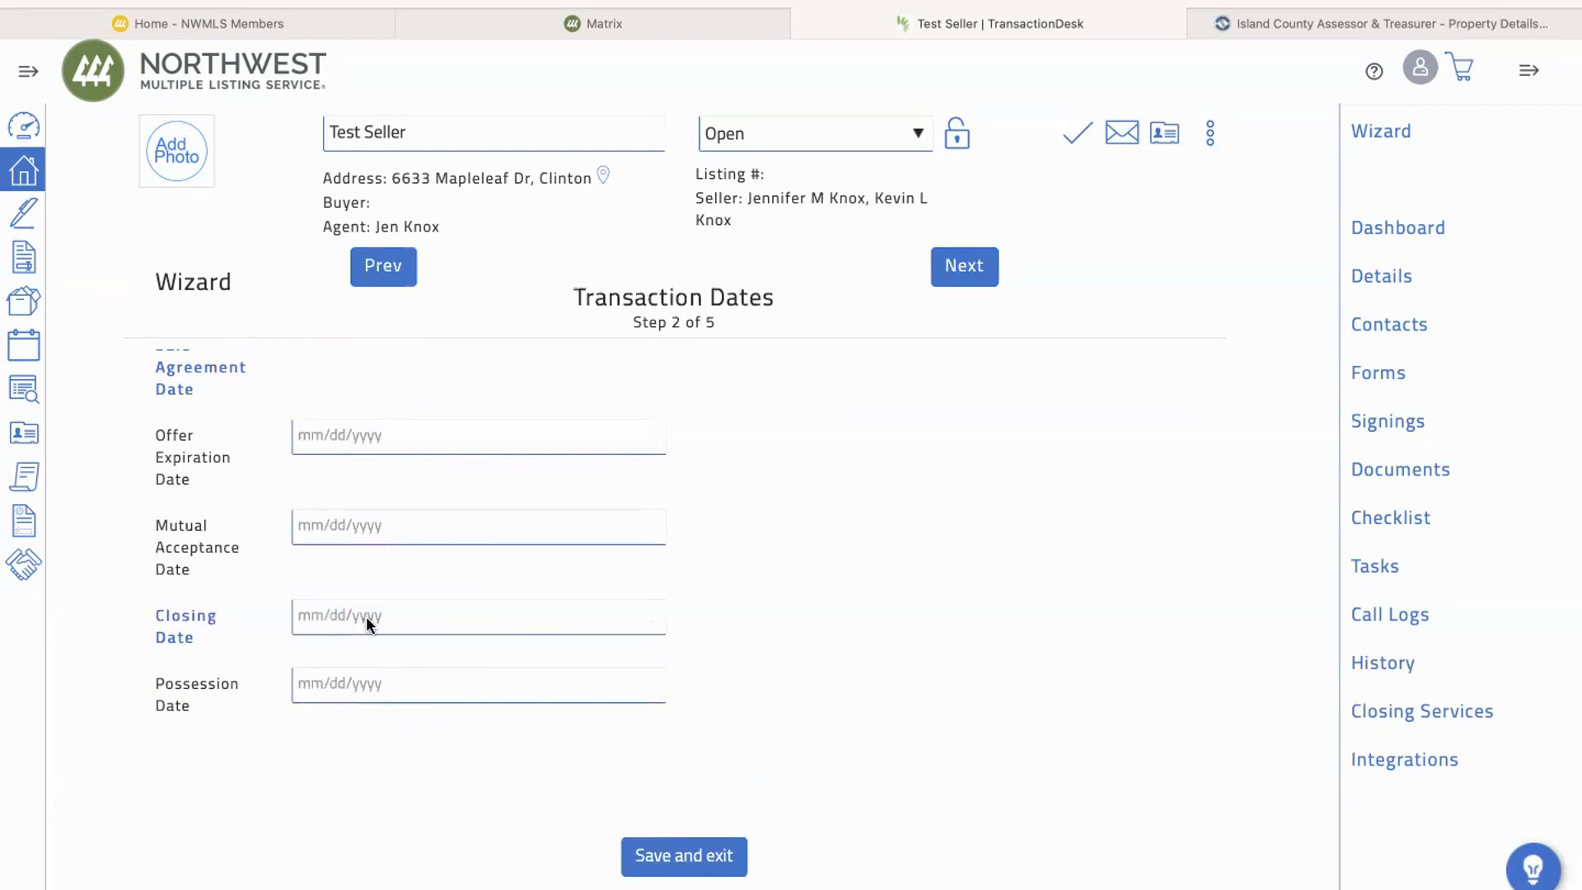
left_click(966, 277)
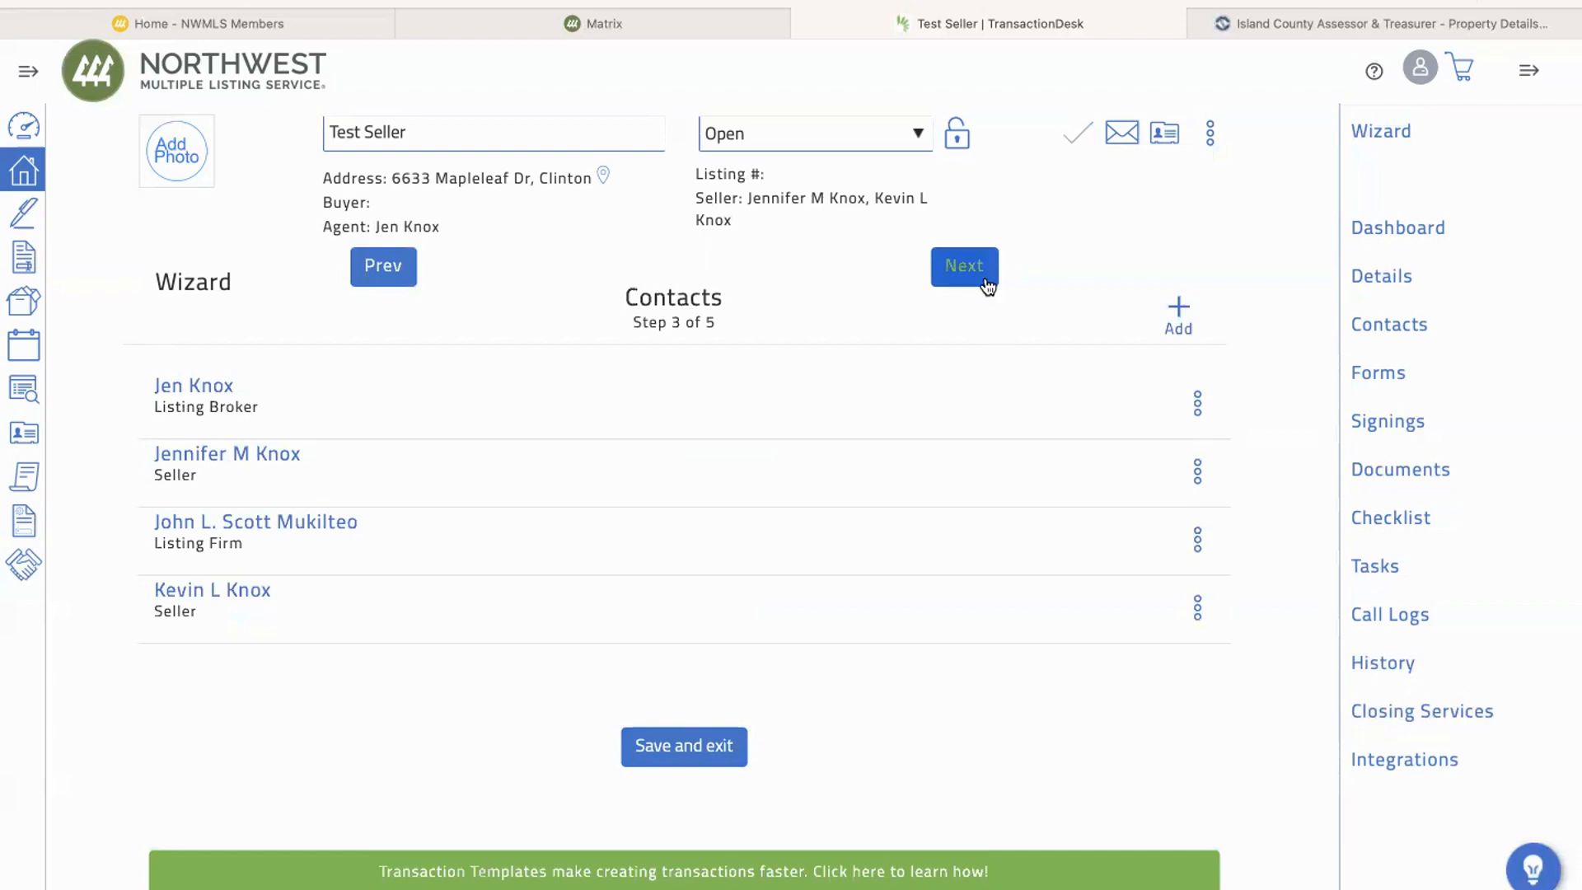
left_click(1179, 314)
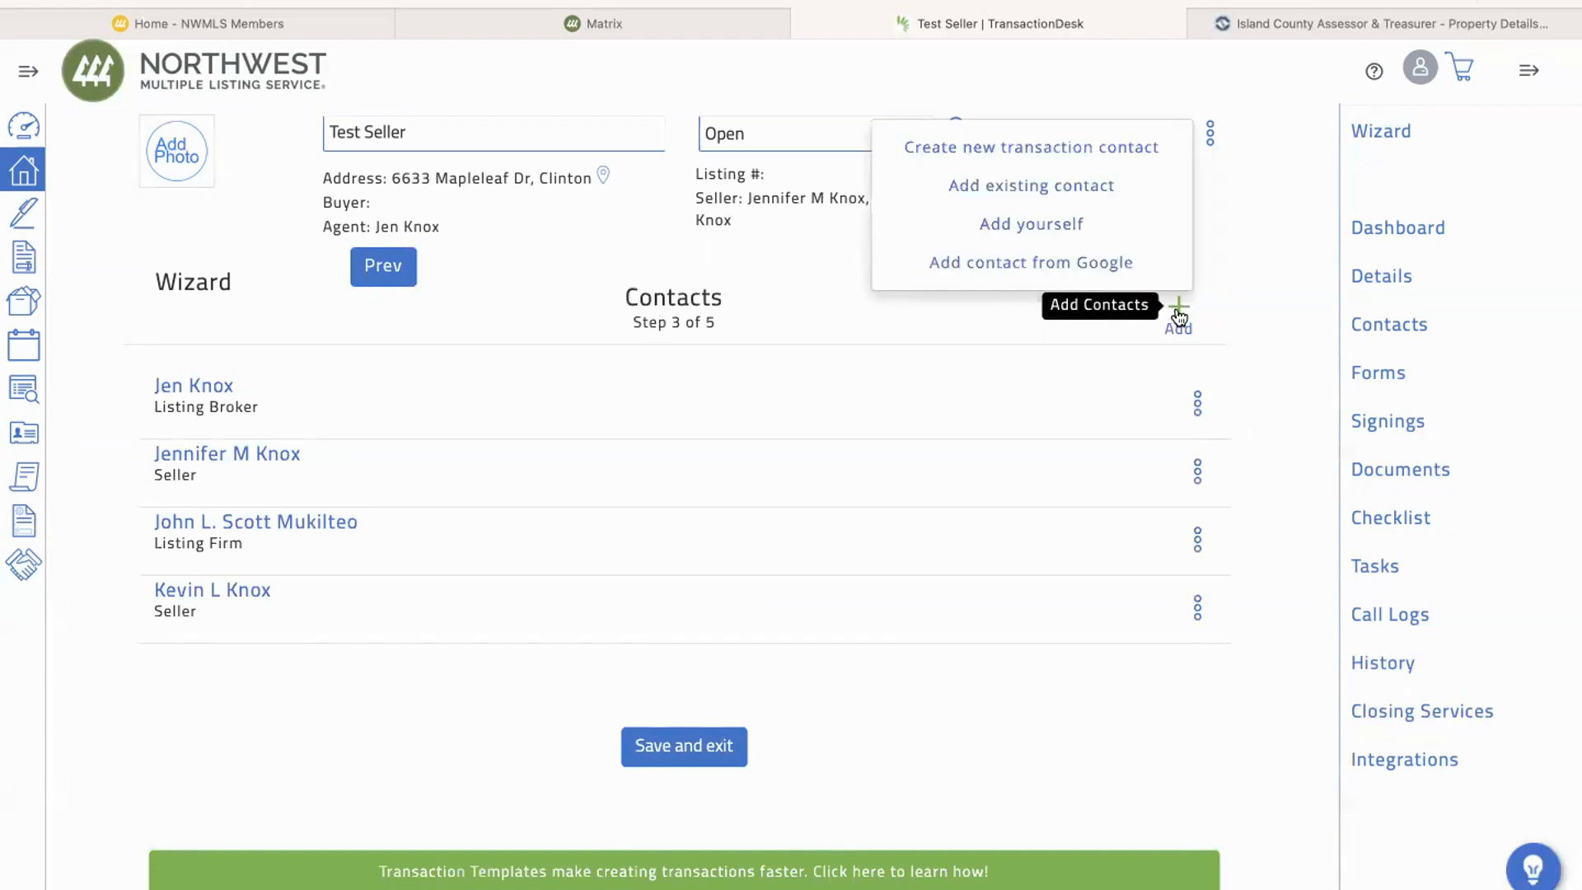
left_click(1105, 152)
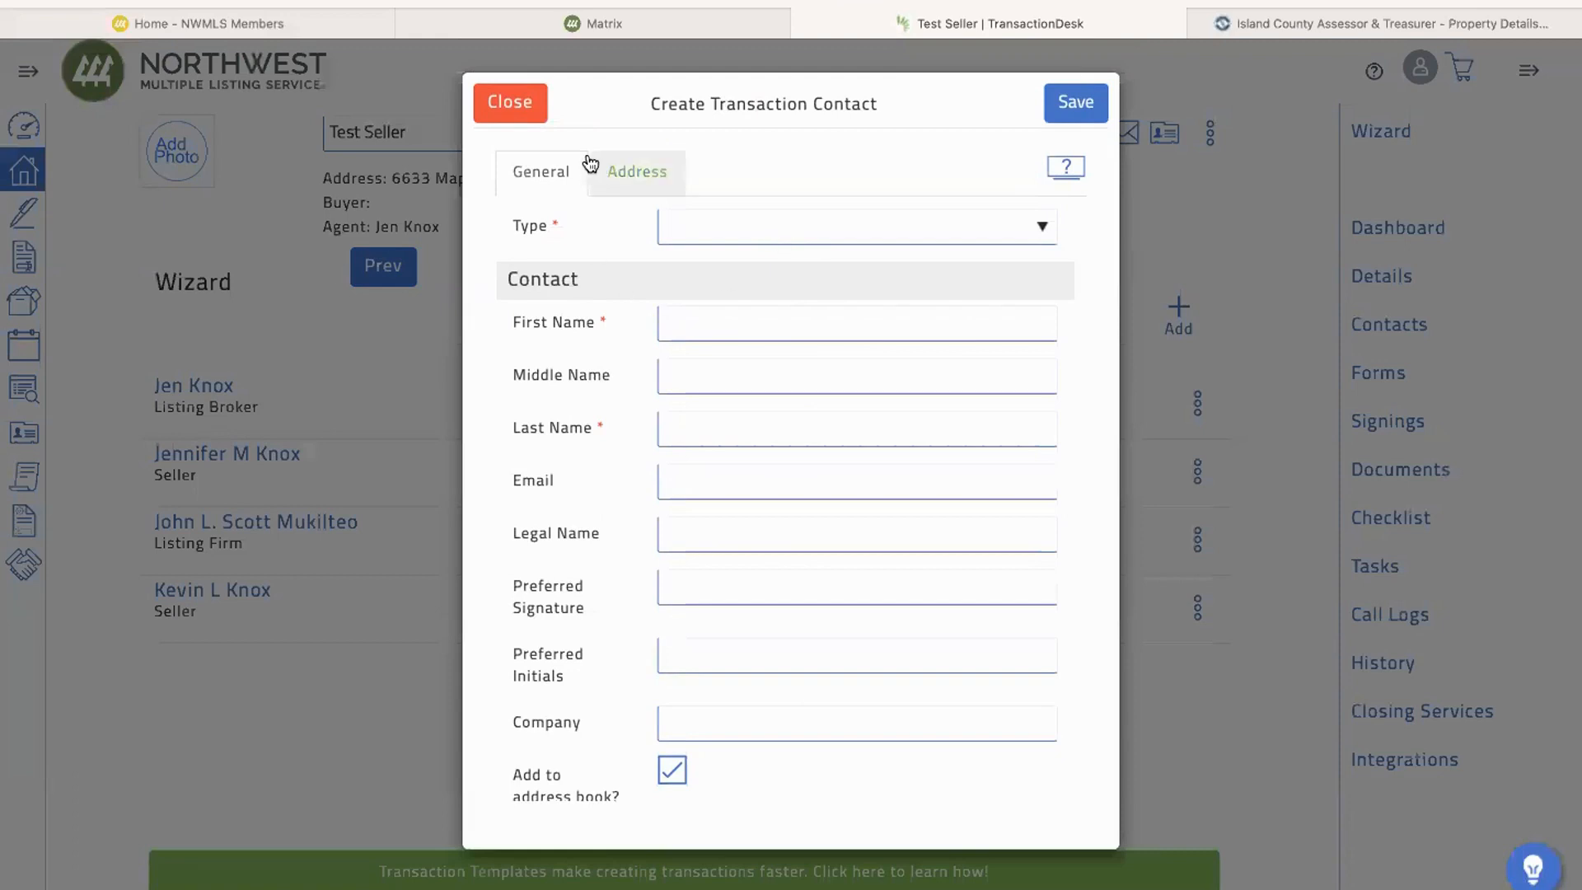
left_click(504, 112)
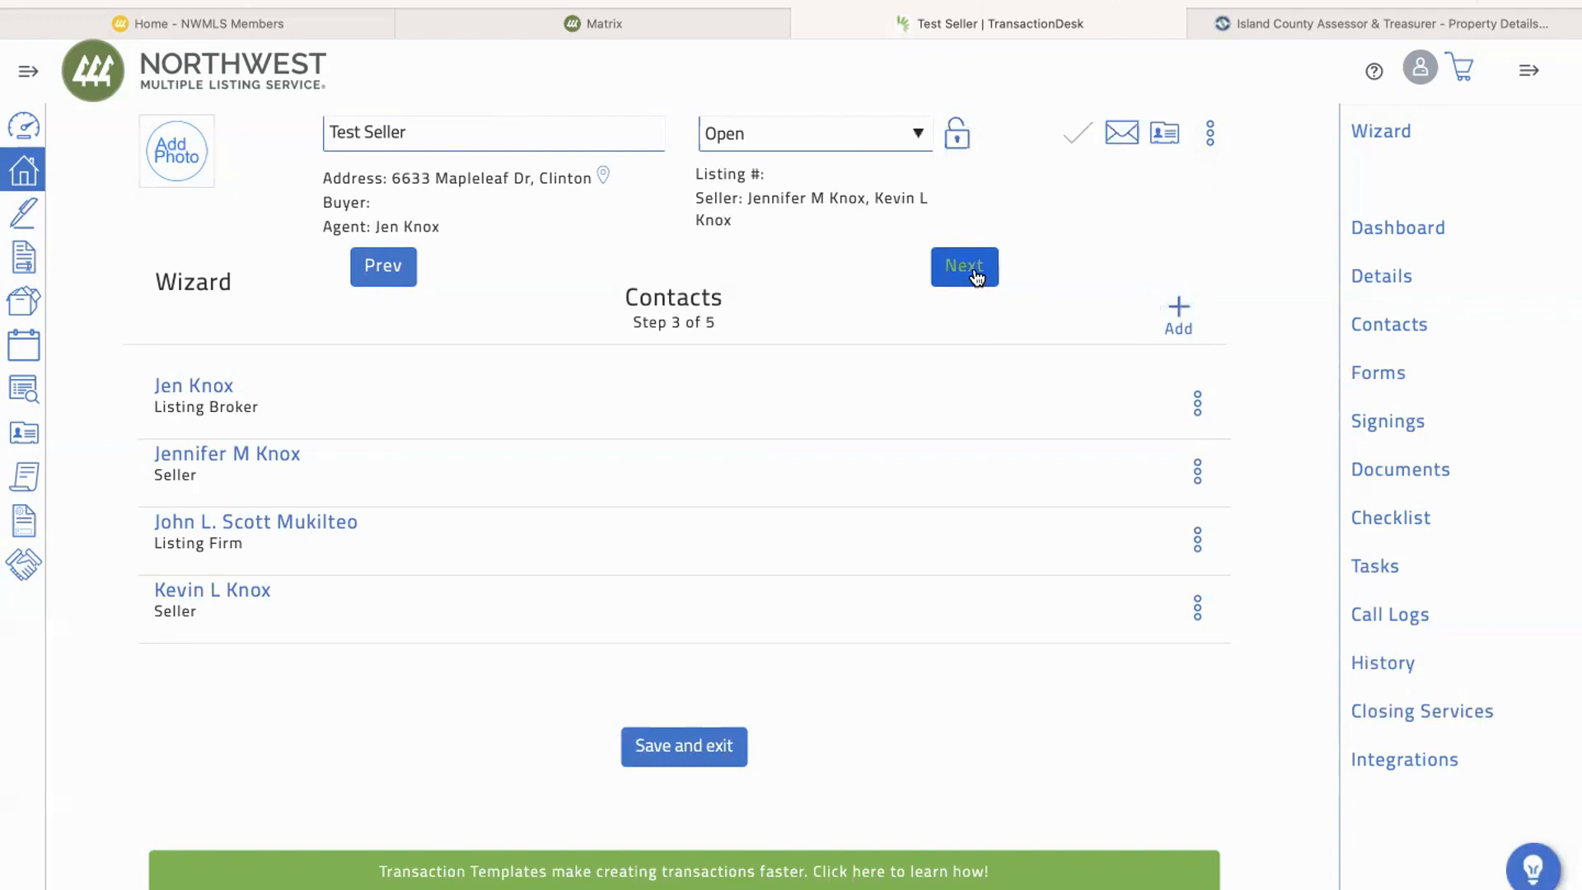
Step: Continue to the wizard's Forms step and look through the forms included in the transaction
left_click(974, 275)
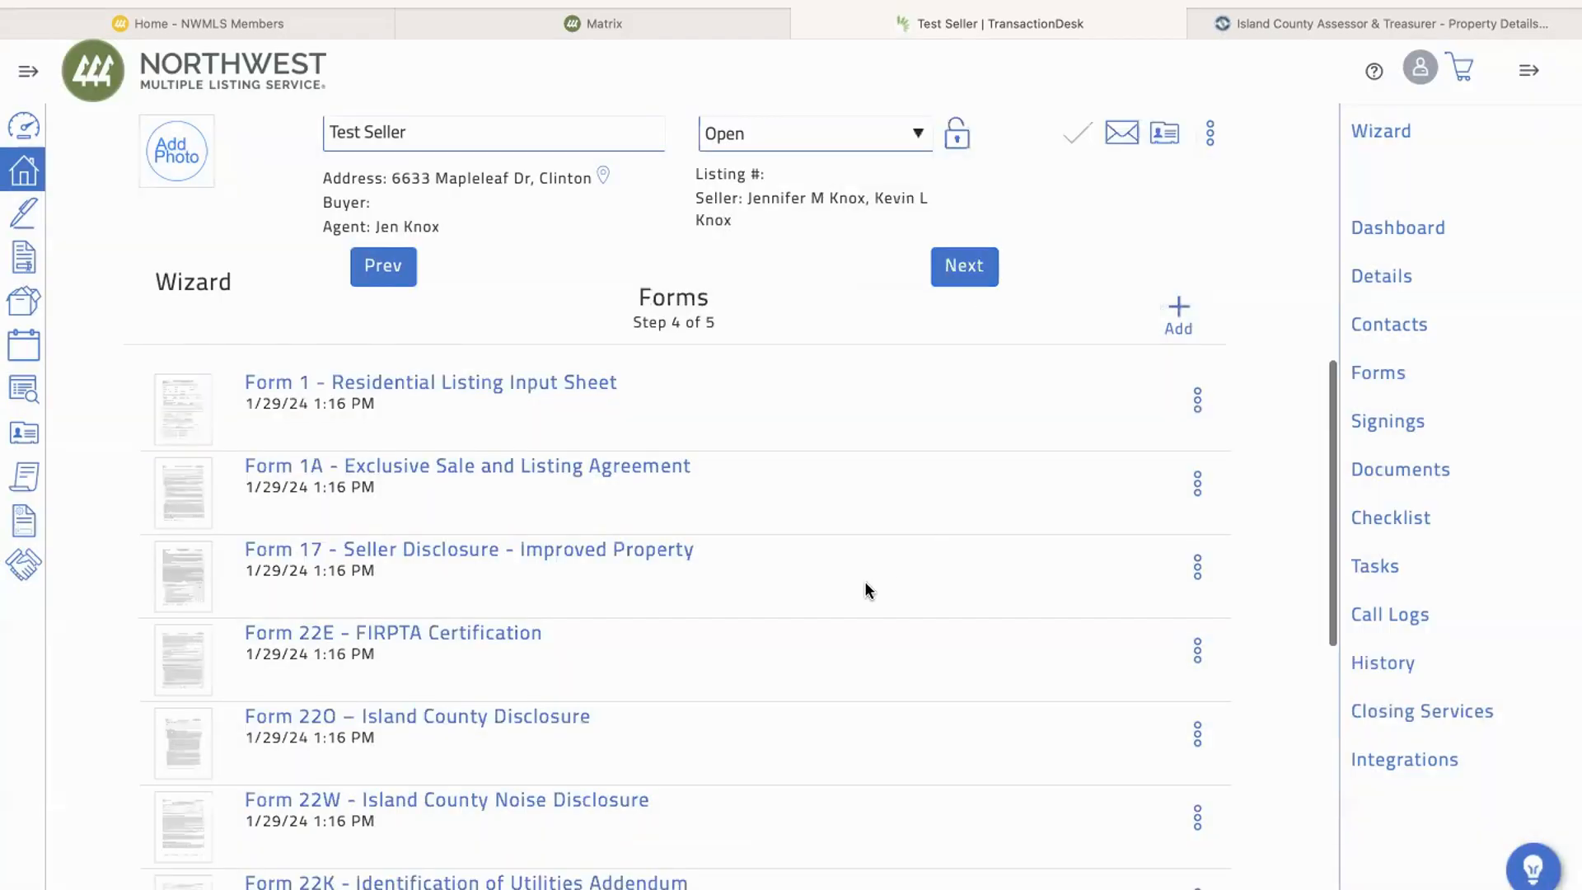
scroll(865, 590, "down", 5)
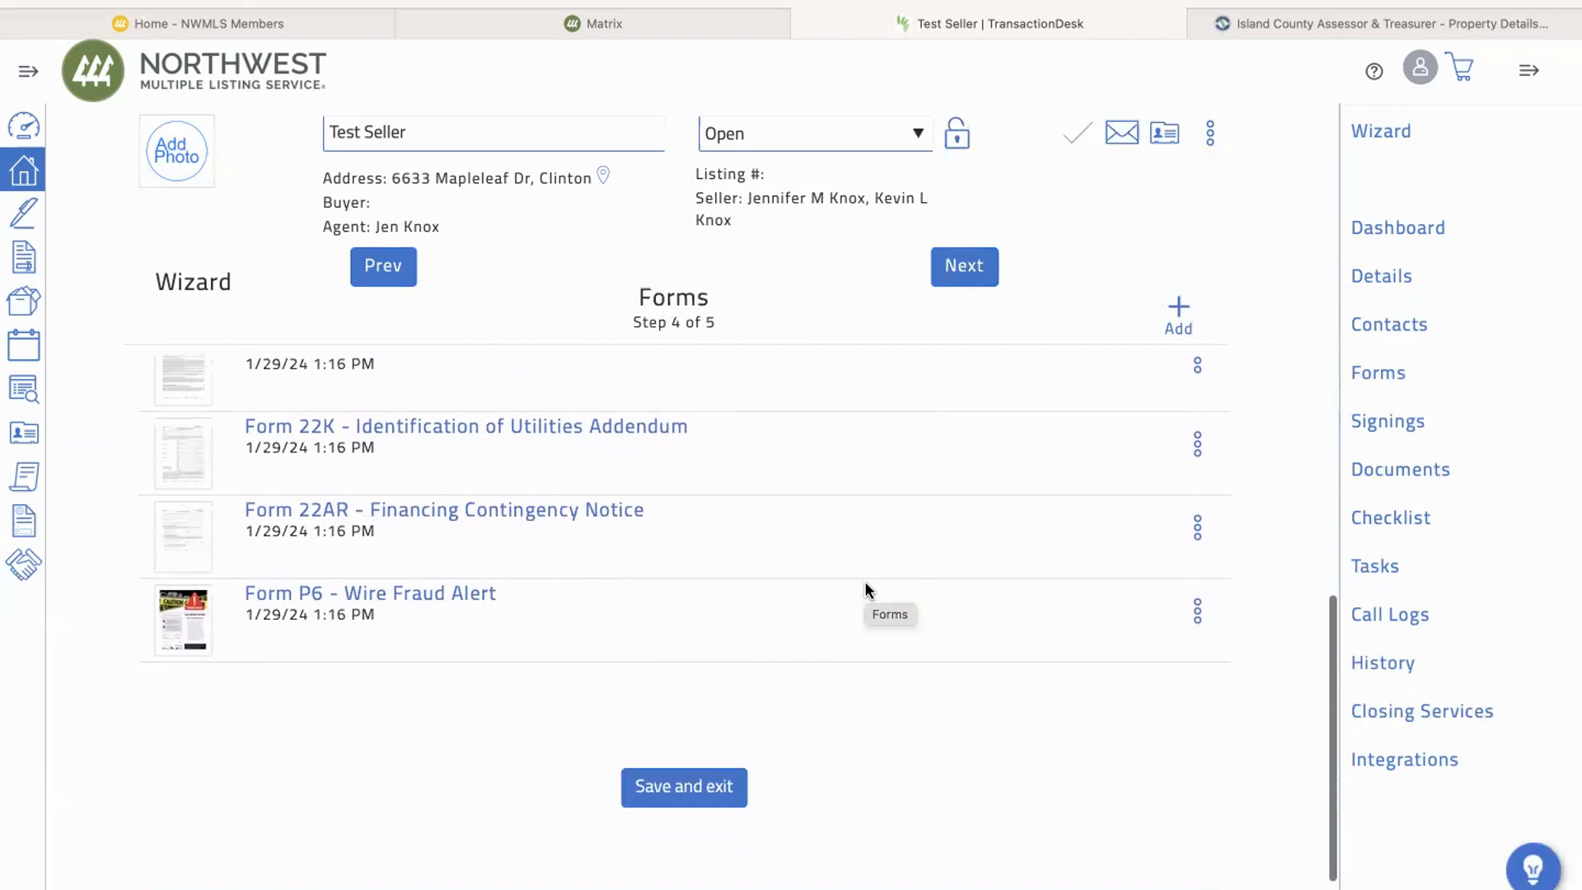
scroll(865, 587, "up", 5)
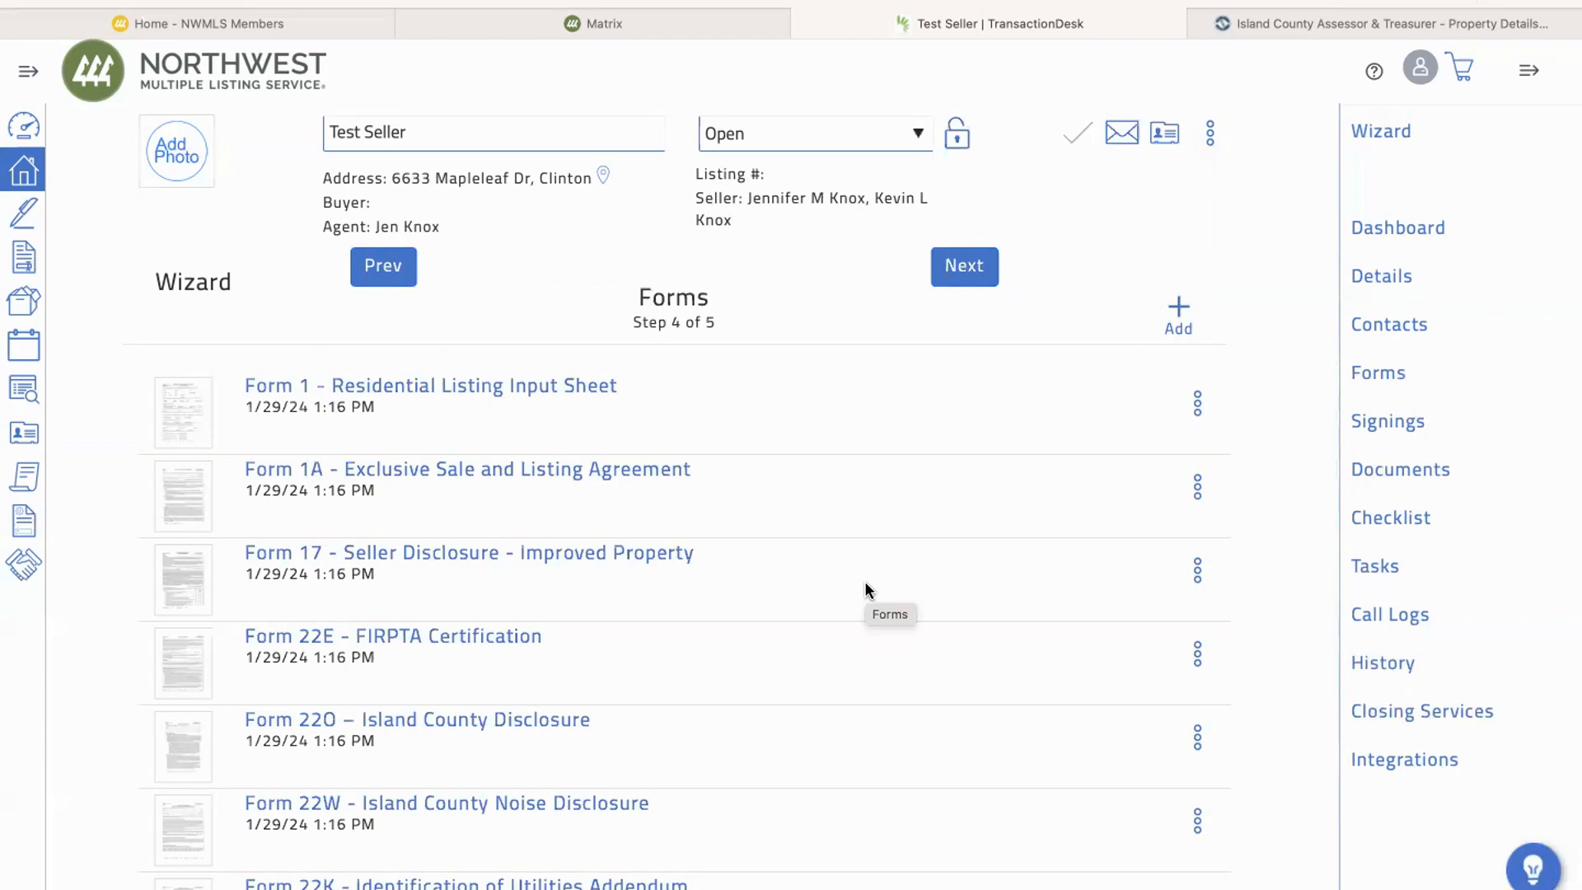
scroll(864, 581, "down", 3)
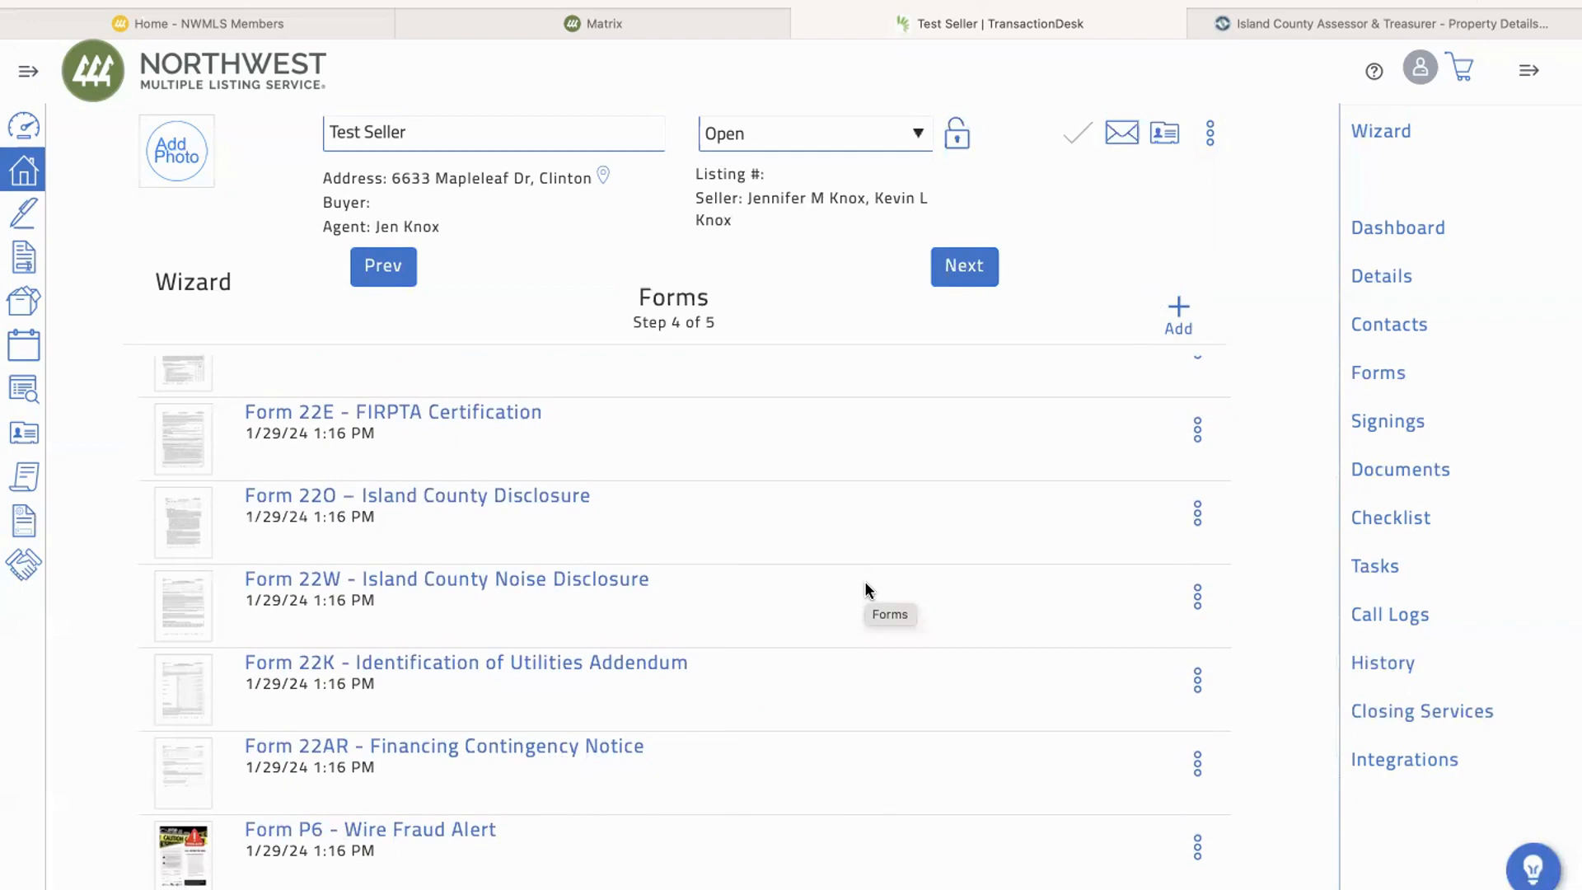
scroll(864, 581, "up", 3)
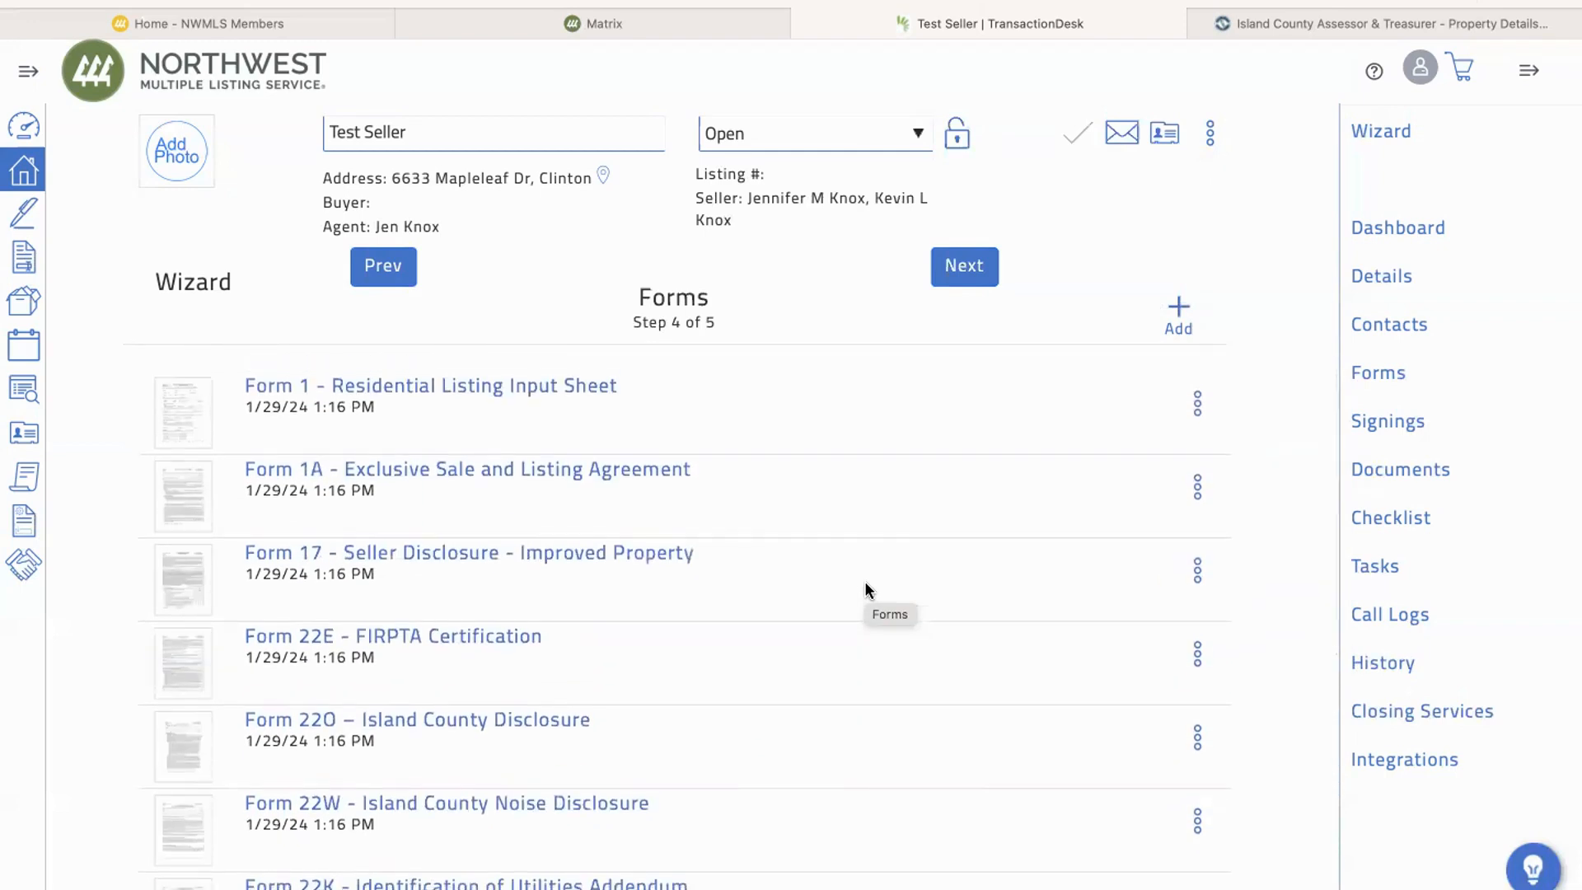
scroll(864, 581, "down", 3)
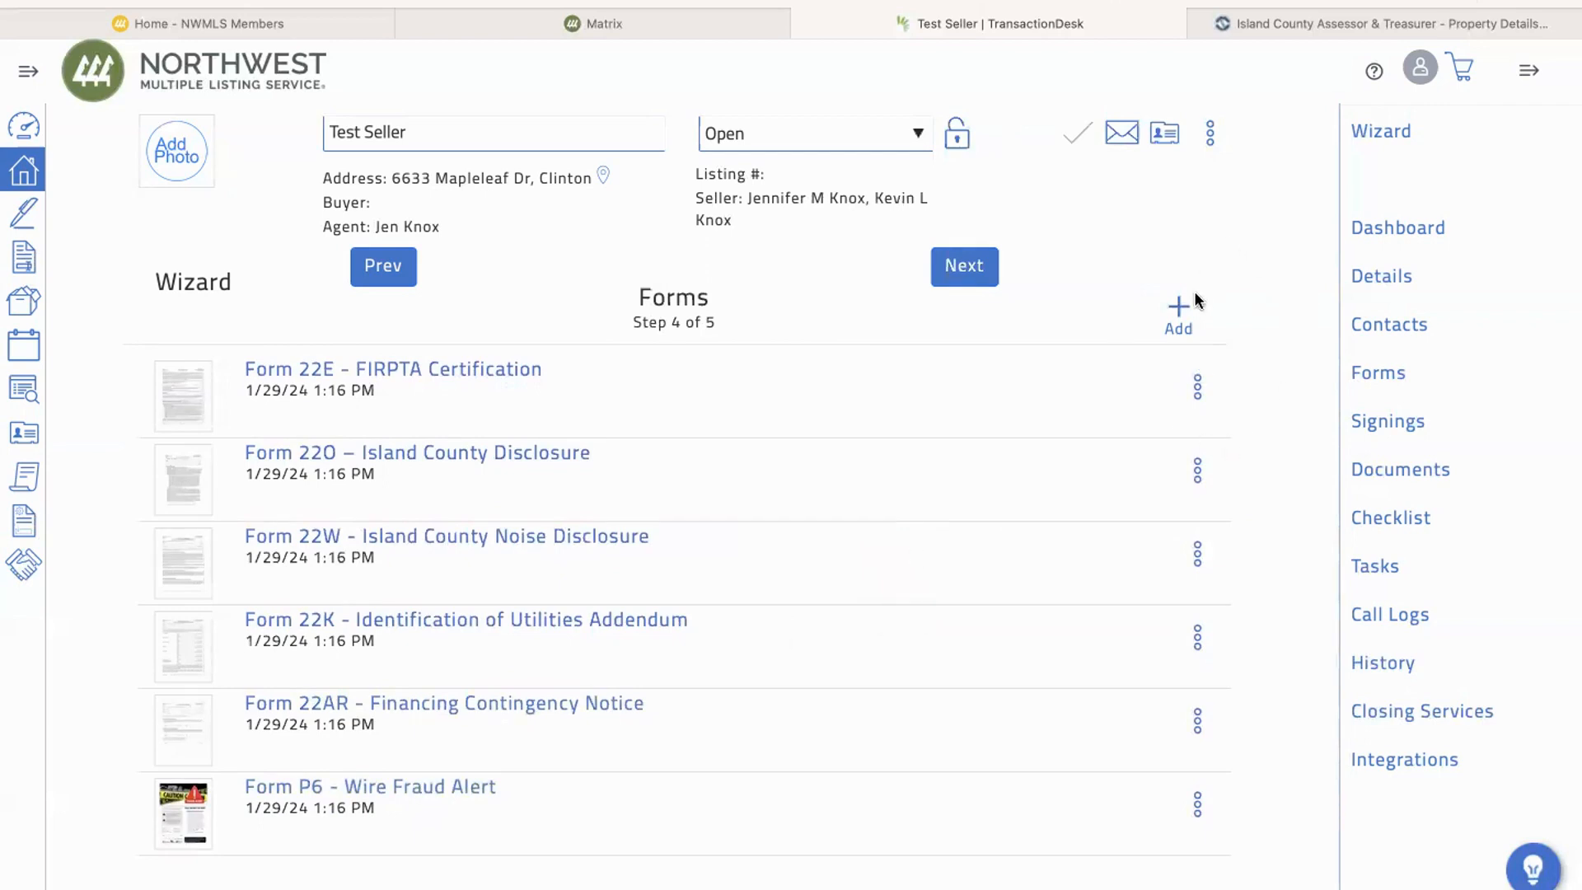
Step: Add Form P1 - Real Estate Brokerage in Washington Pamphlet from the Pamphlets folder to the transaction's forms
left_click(1180, 316)
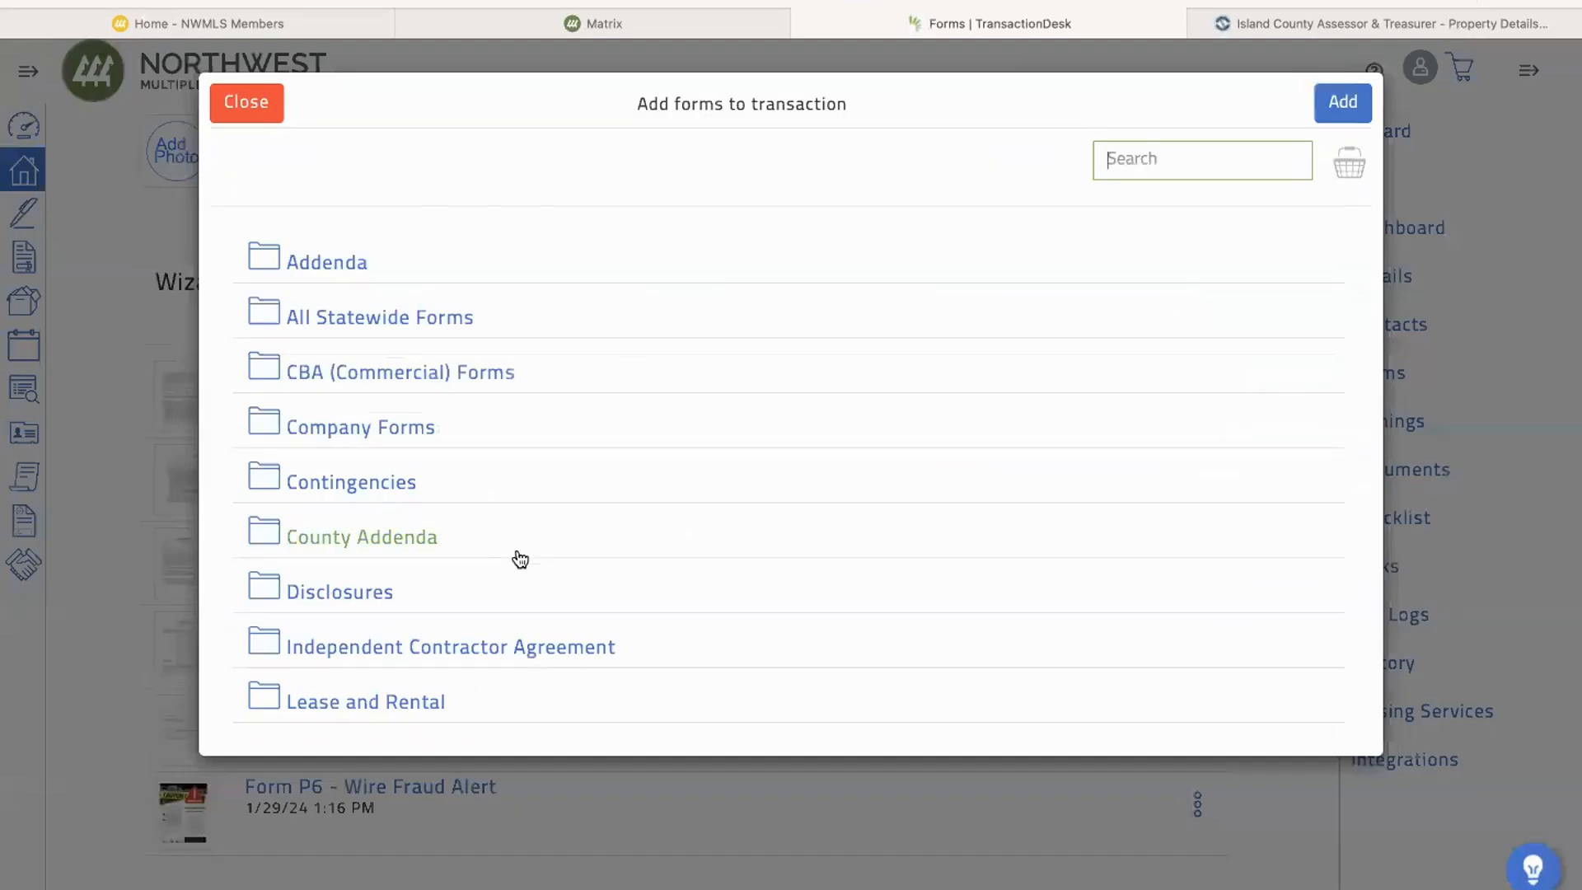
scroll(512, 558, "down", 4)
left_click(353, 593)
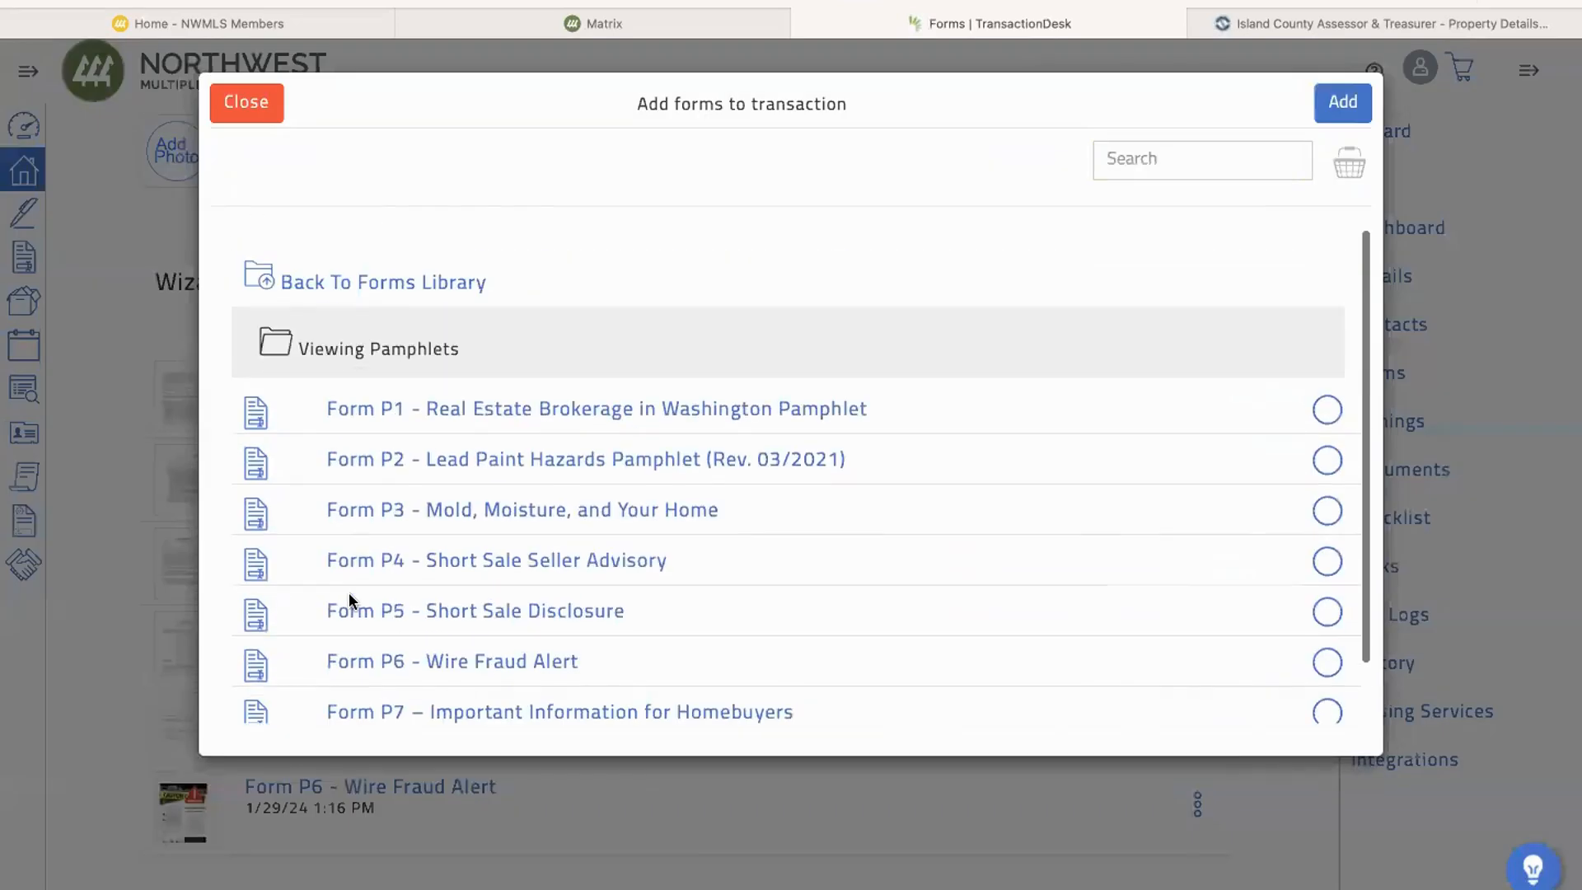
left_click(1327, 410)
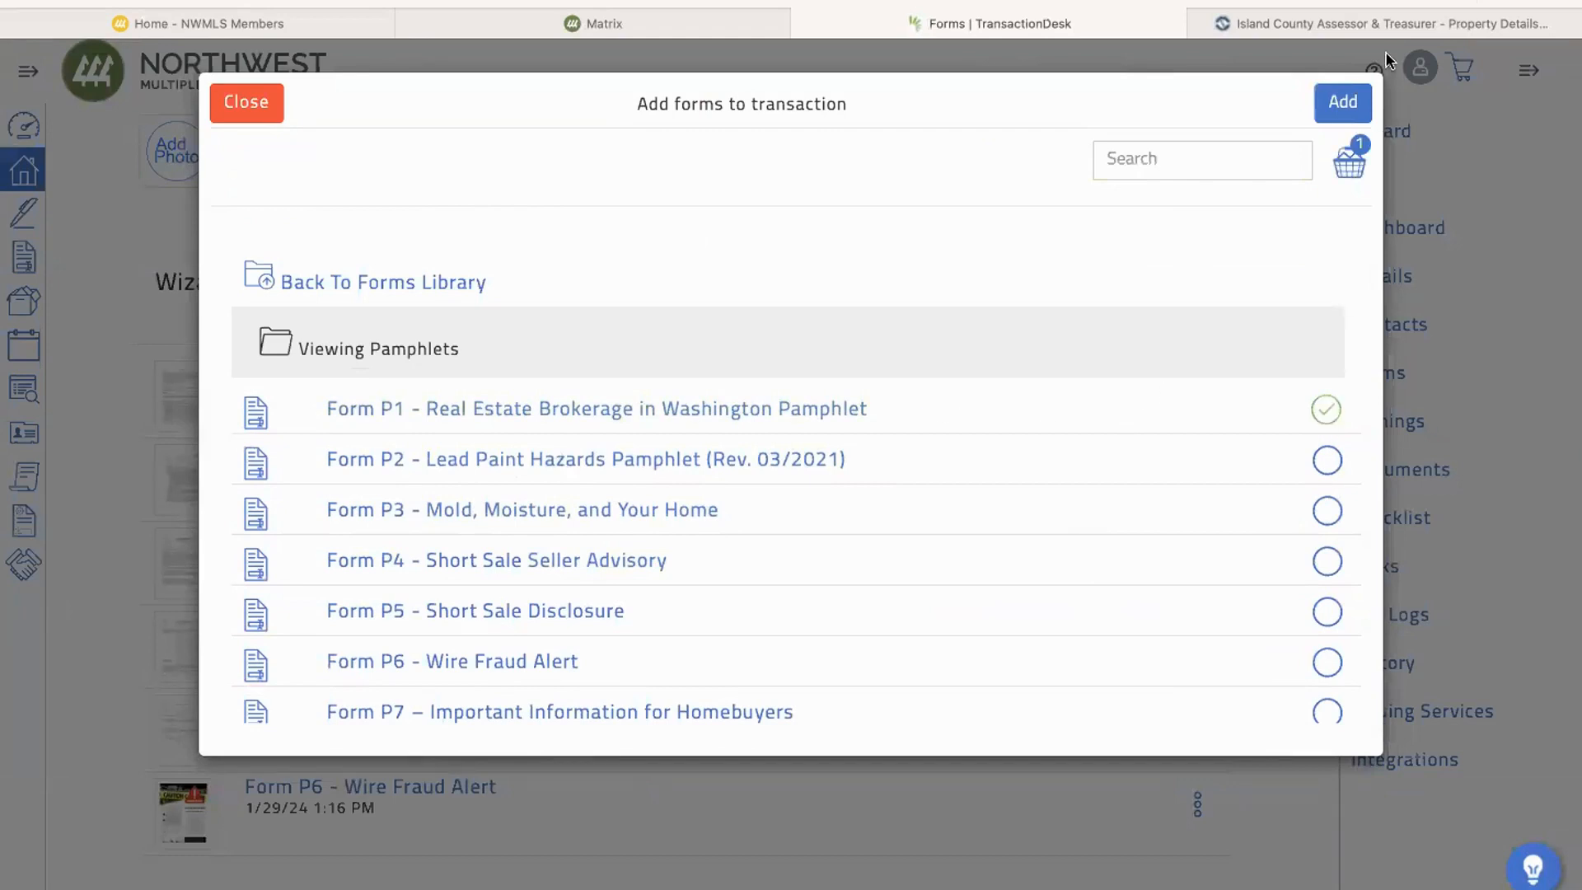
left_click(1341, 100)
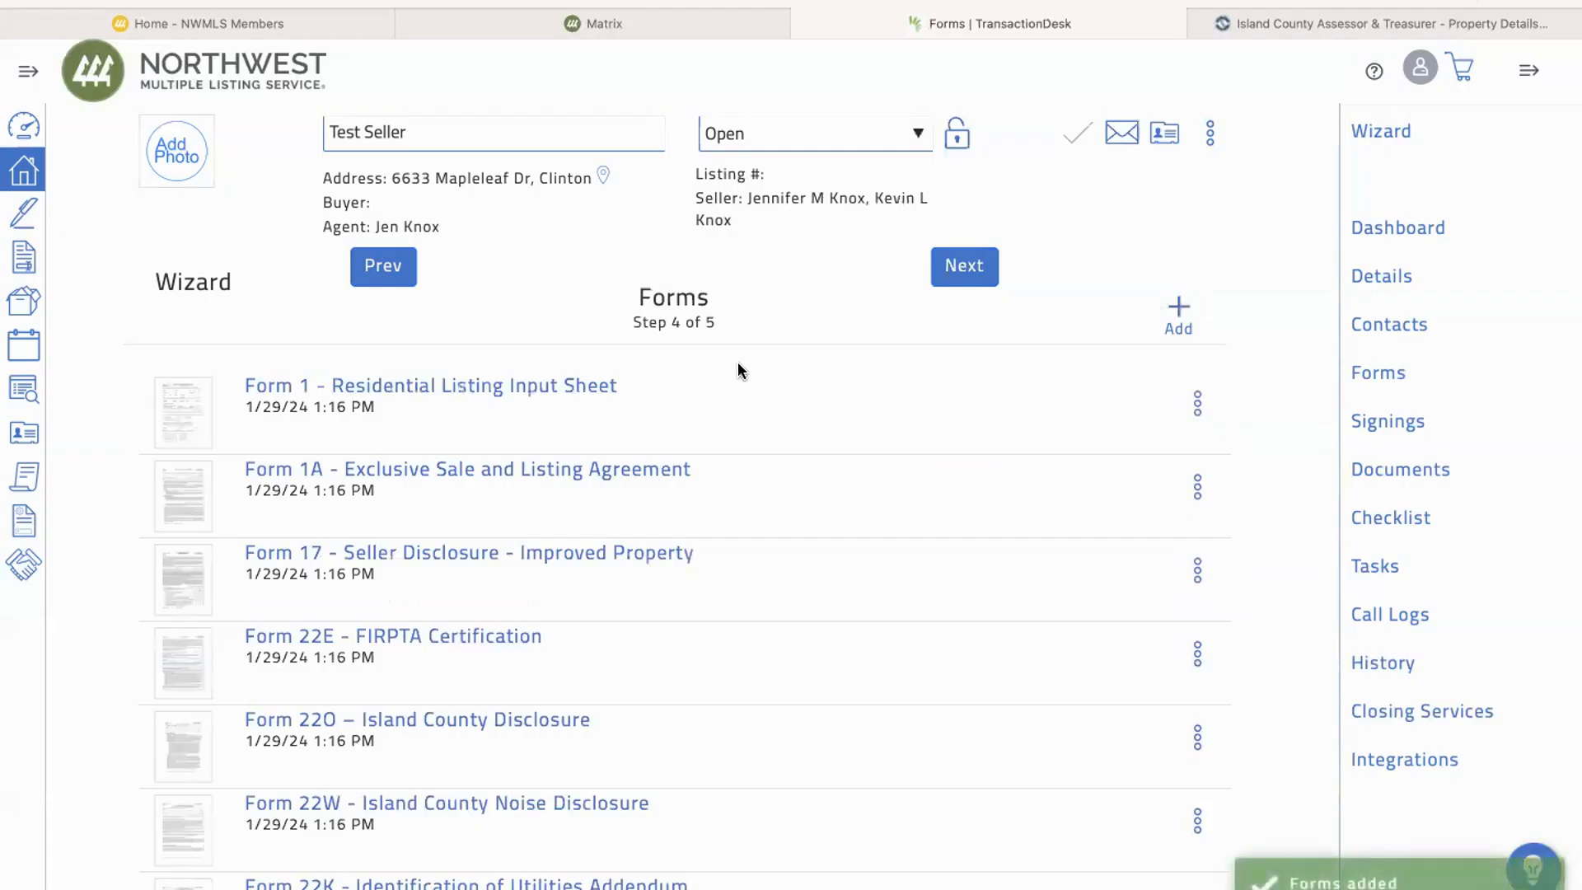
Step: Check the updated forms list and continue to the wizard's Documents step to review the attached documents
scroll(826, 519, "down", 5)
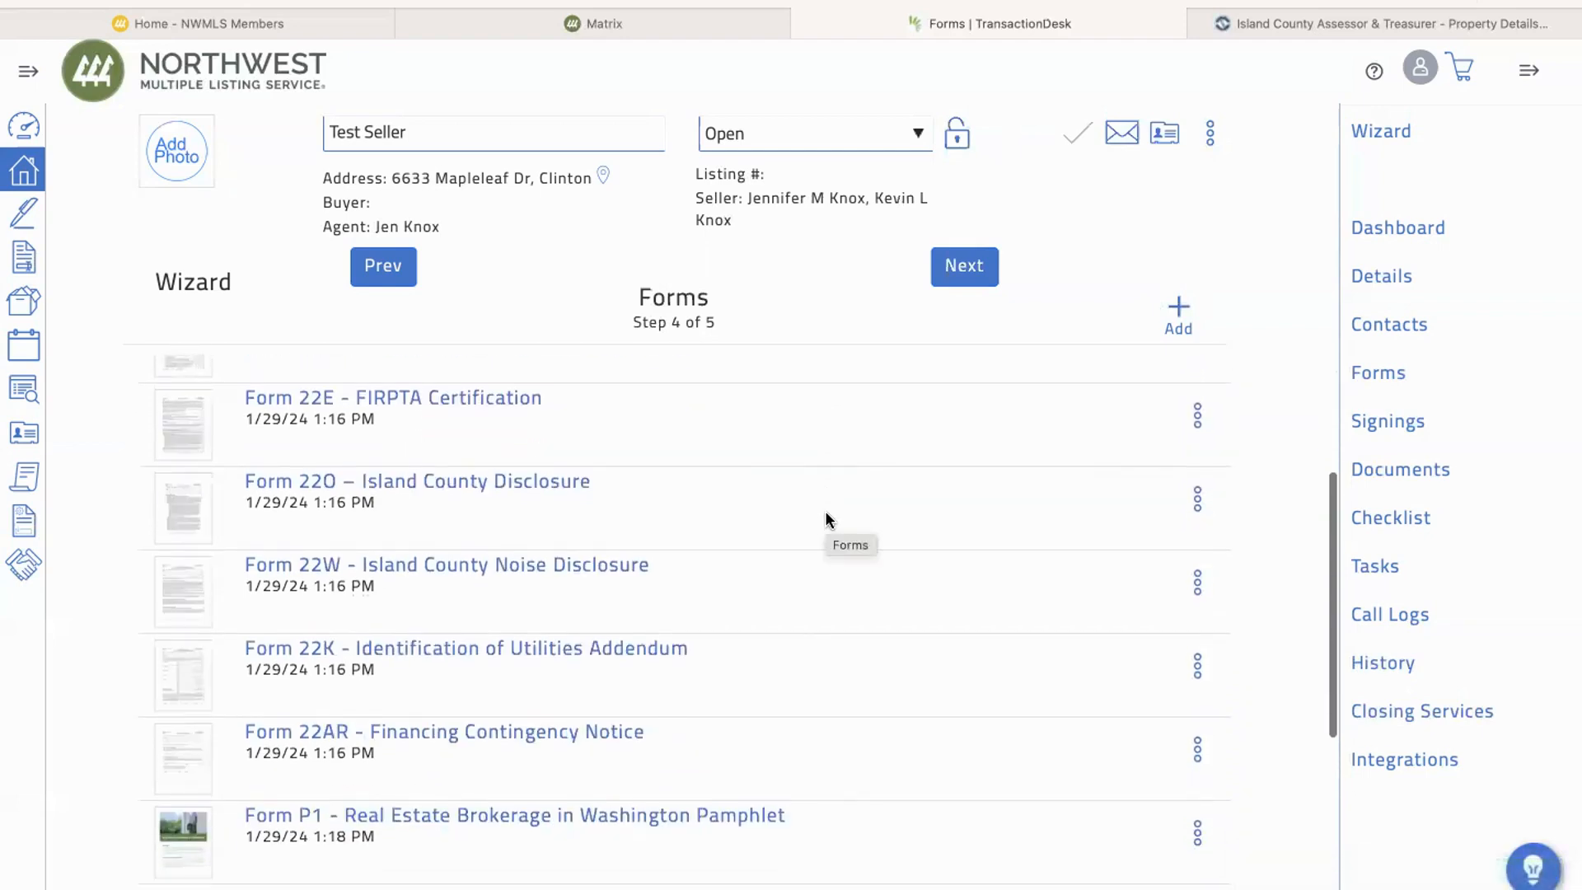
scroll(825, 519, "up", 2)
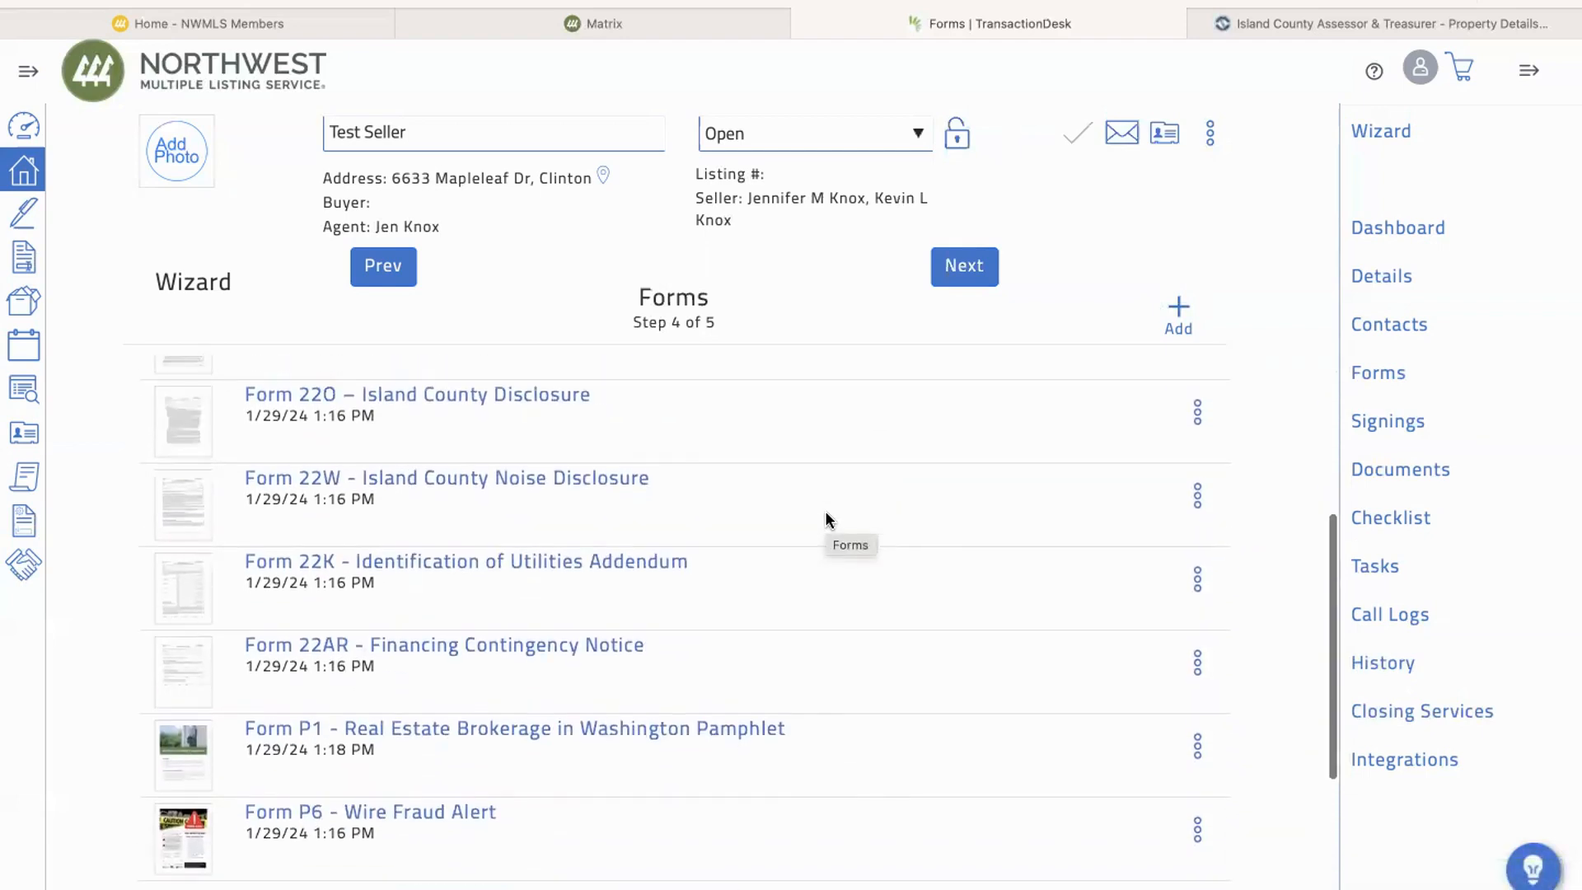
scroll(826, 513, "up", 3)
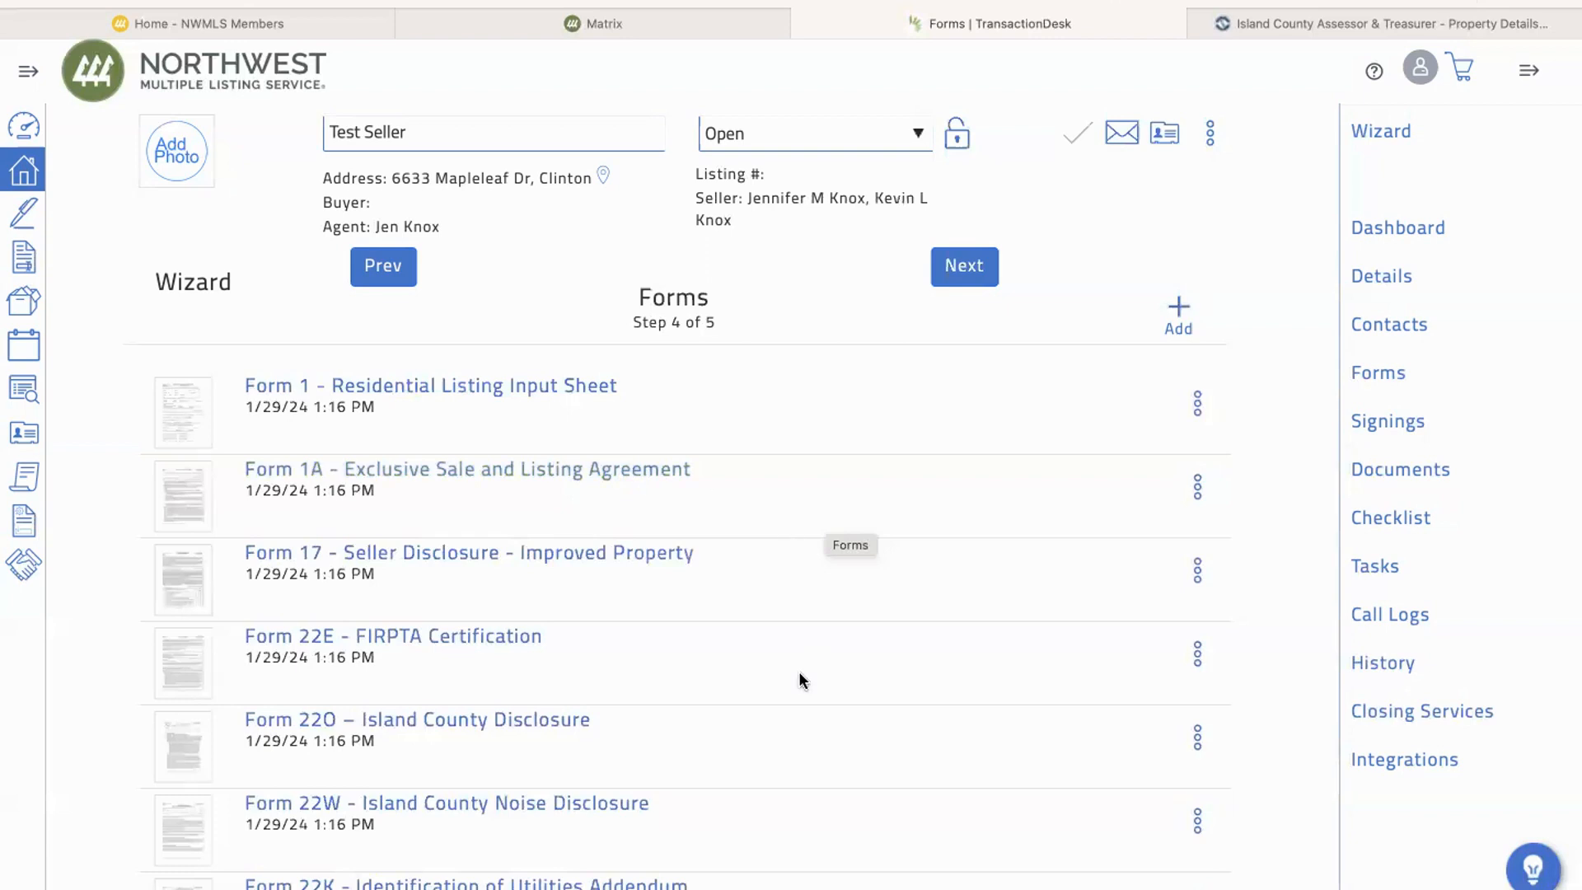
scroll(799, 671, "down", 2)
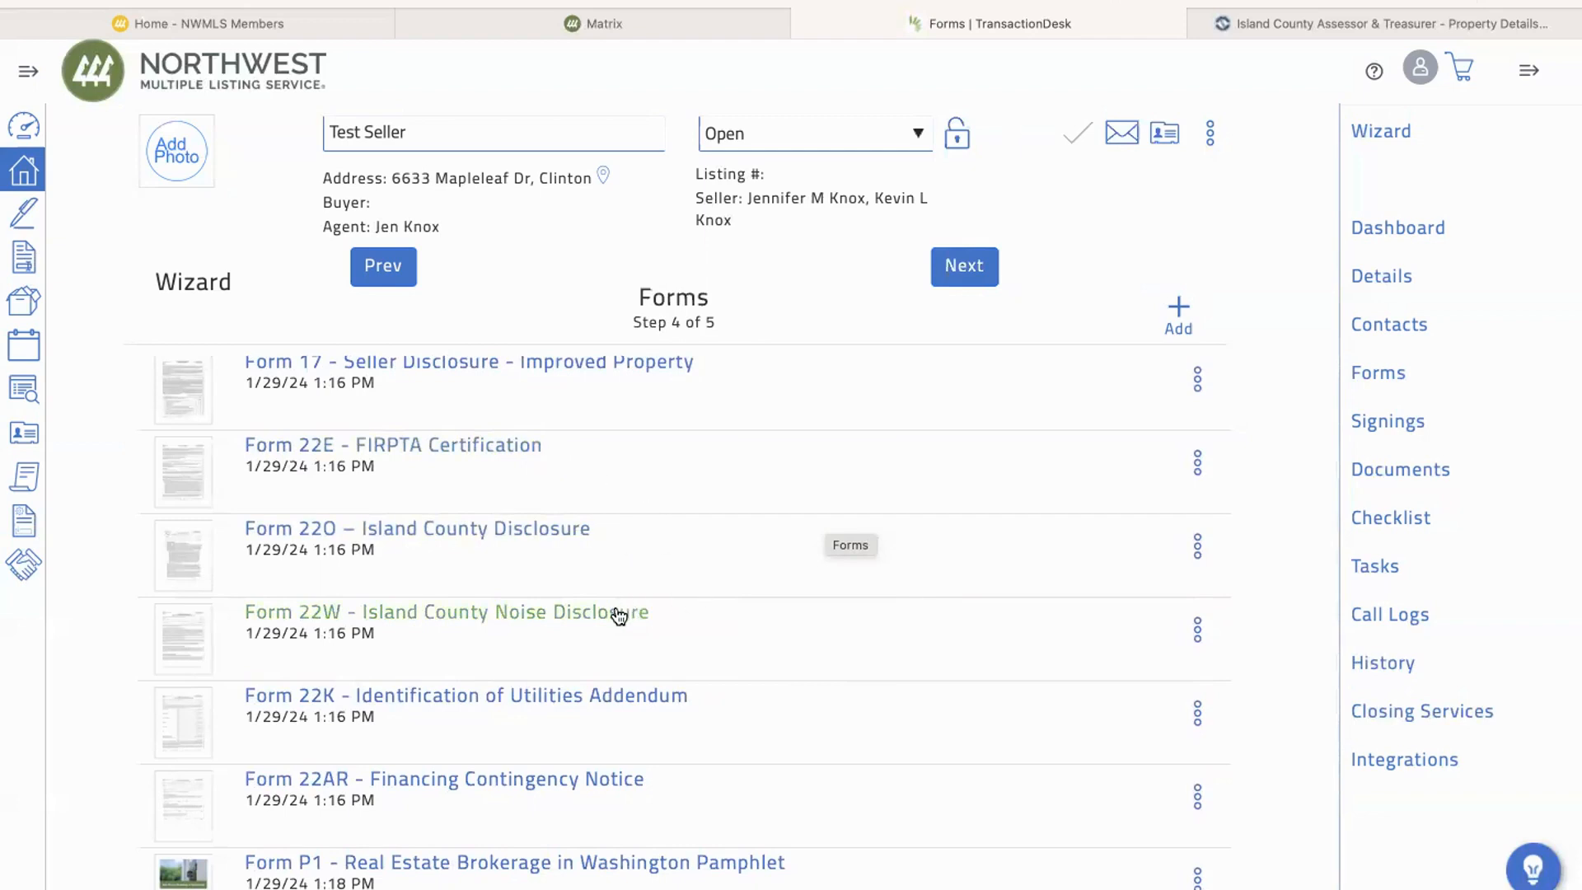
scroll(618, 616, "down", 3)
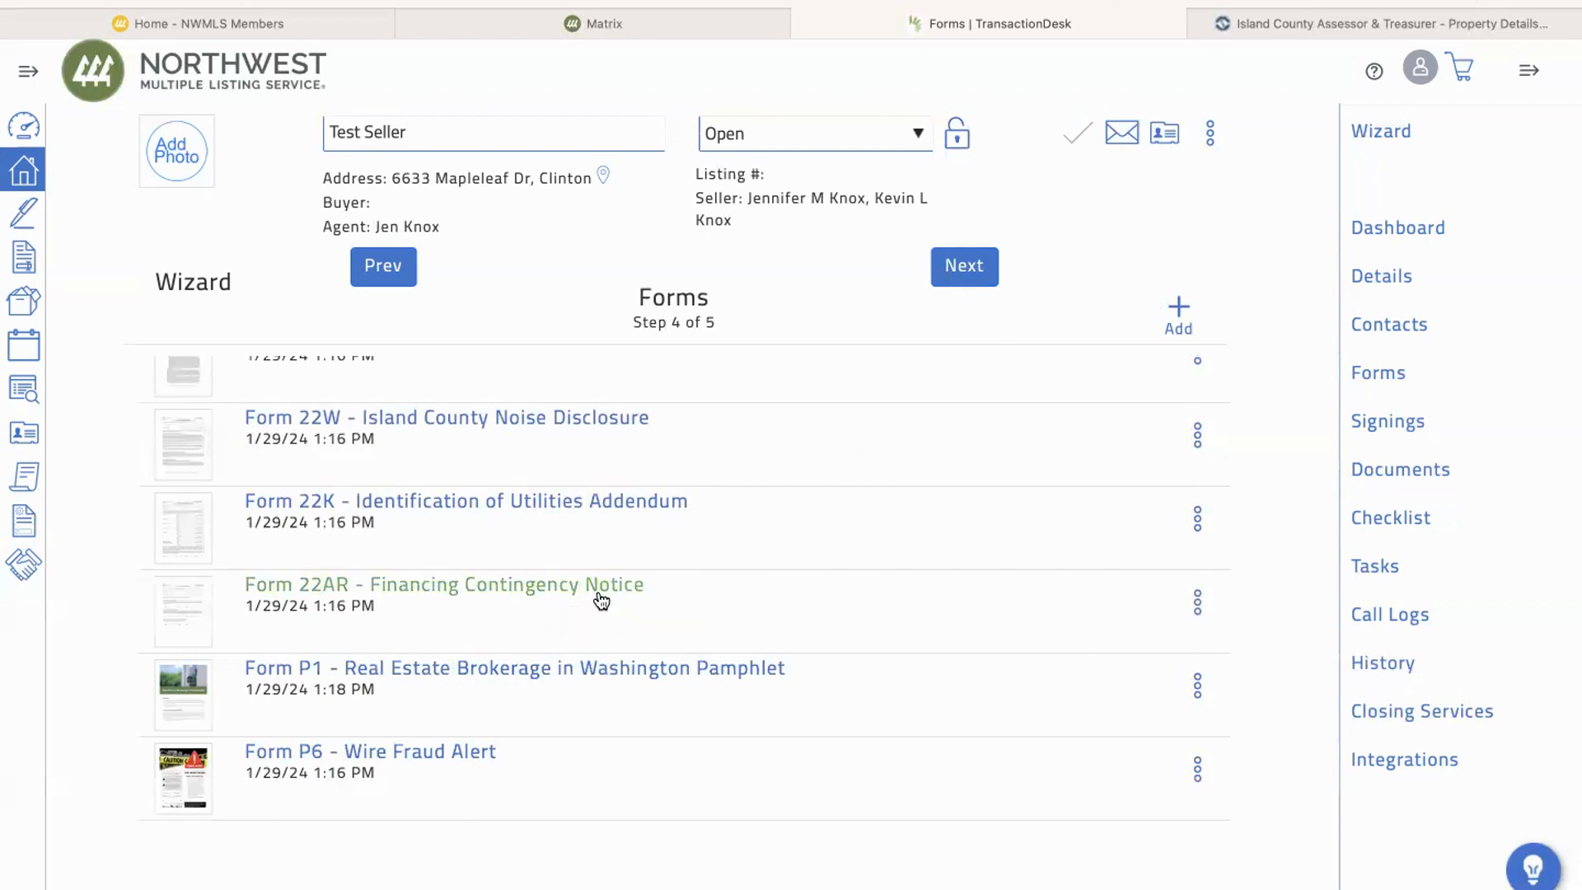
left_click(975, 279)
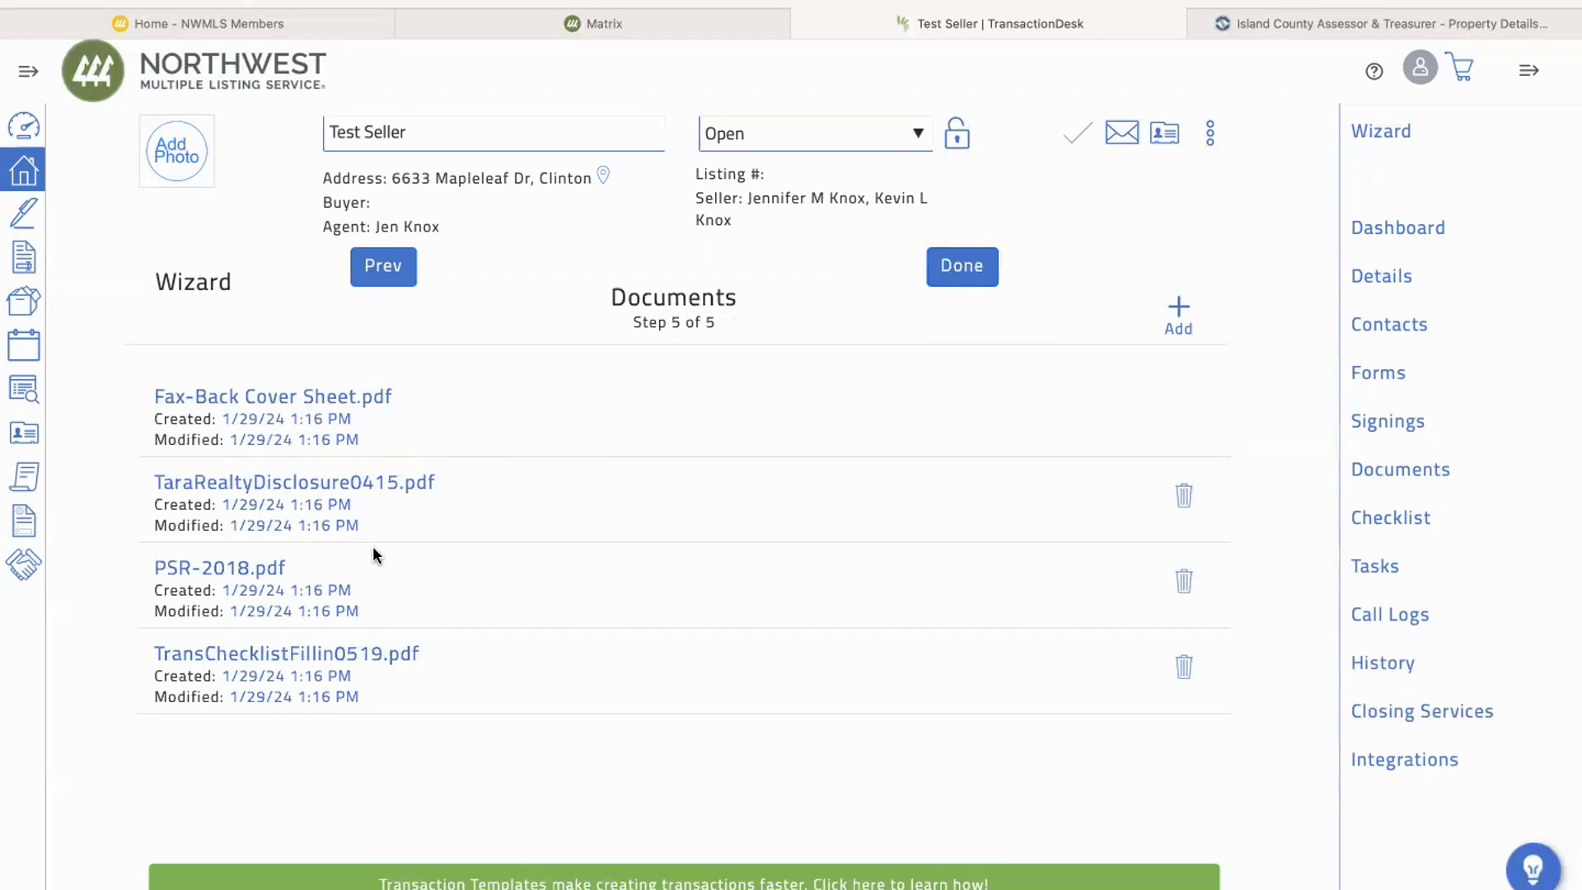
scroll(709, 478, "down", 2)
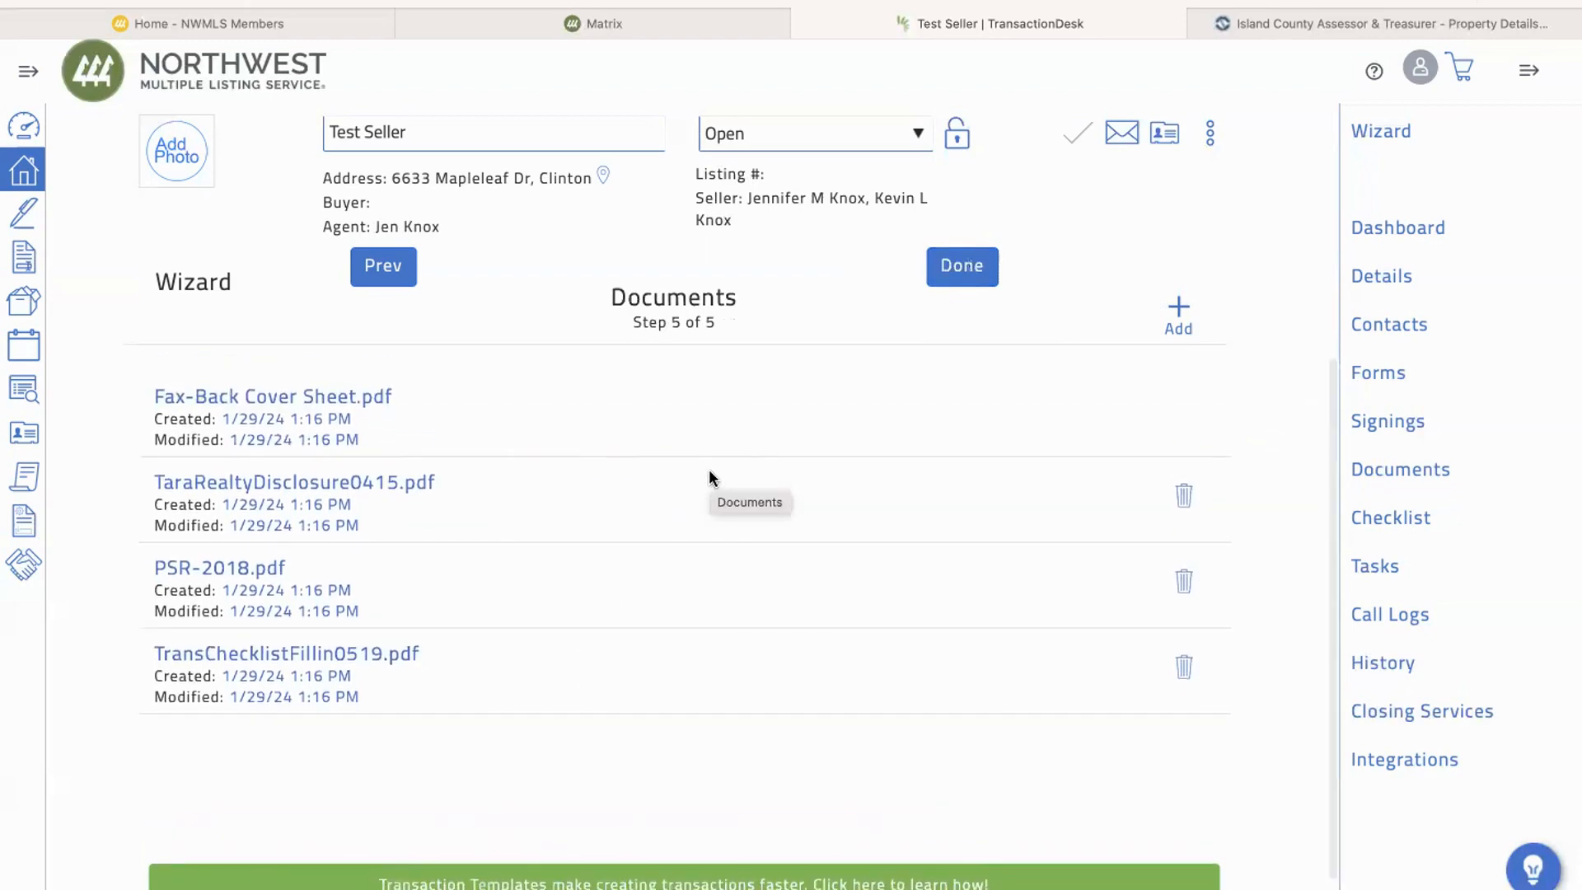
Step: Finish the transaction wizard and look over the details, forms, documents and checklist on the Transaction Dashboard
left_click(978, 275)
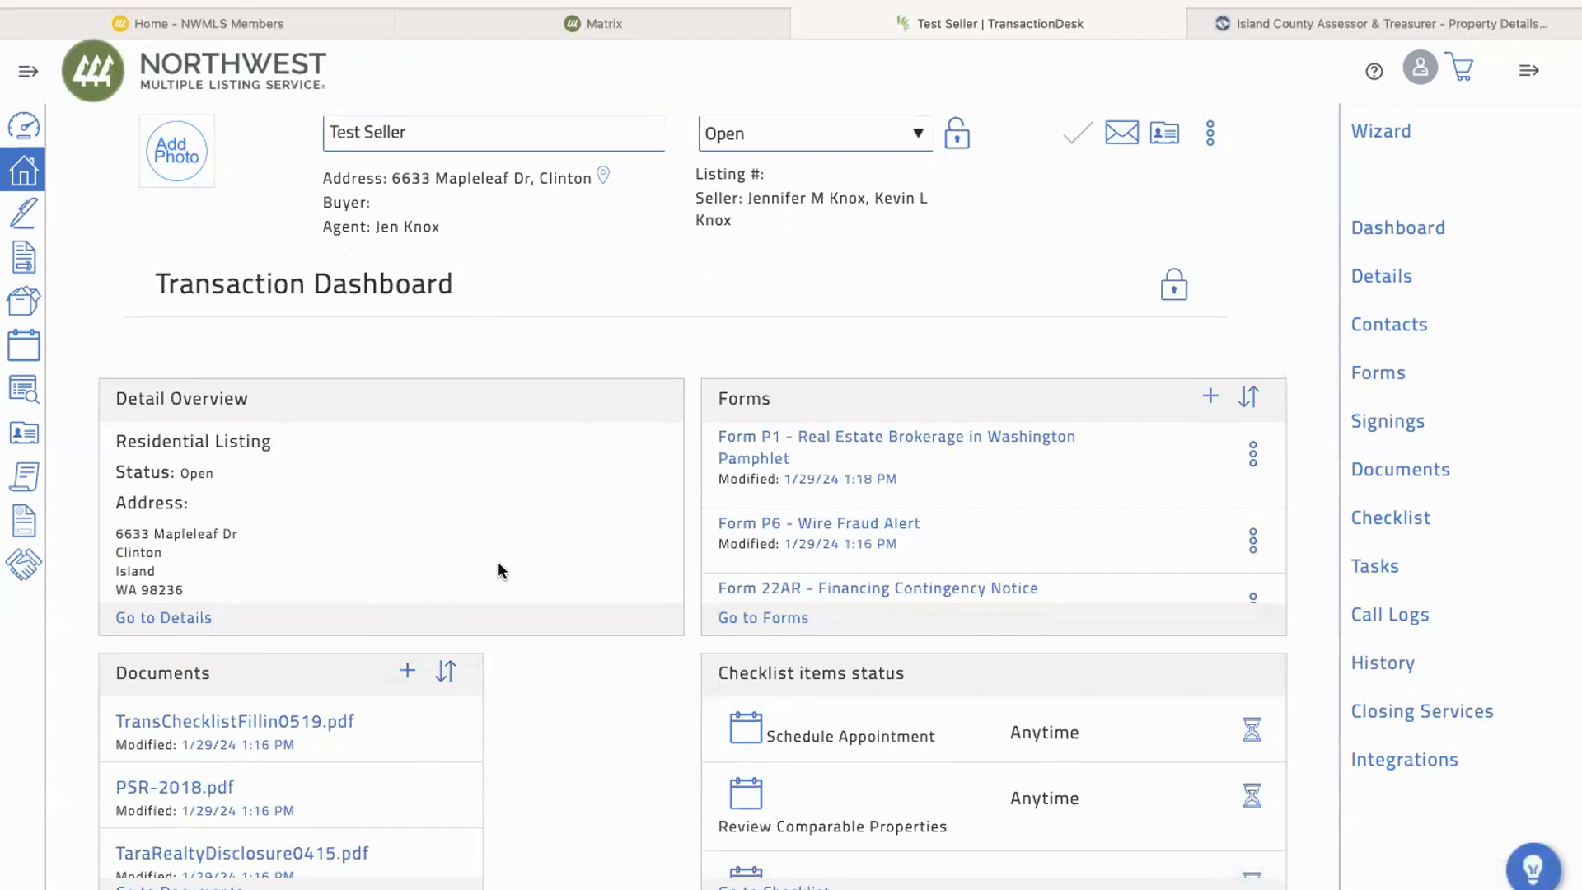
scroll(946, 716, "down", 5)
scroll(946, 716, "up", 5)
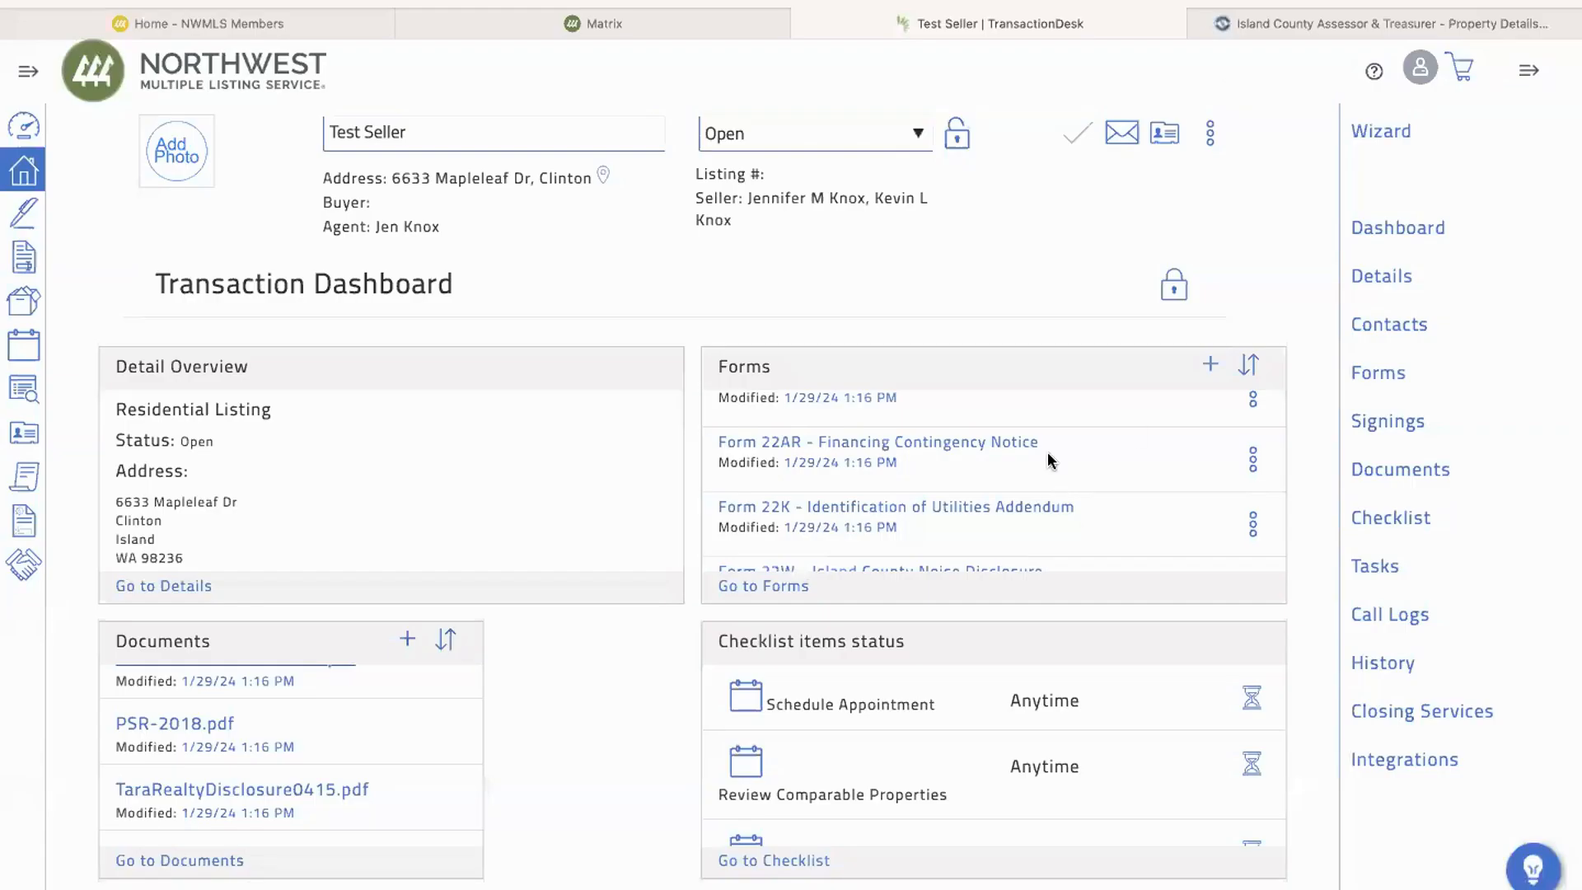
scroll(1046, 452, "up", 5)
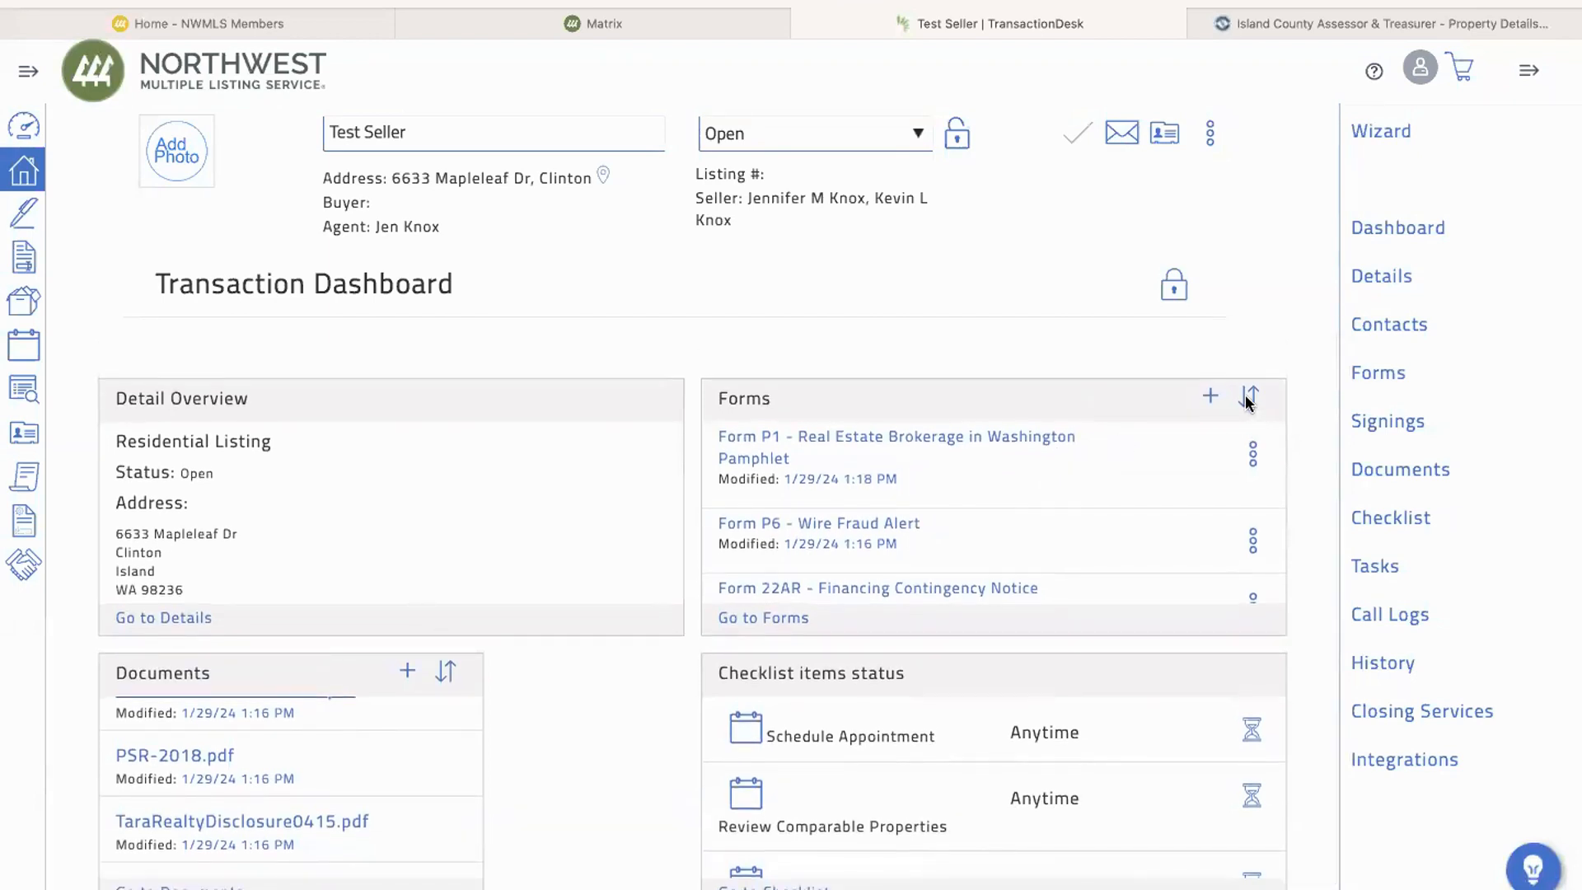
Step: Sort the dashboard's forms by Name and look through the reordered list
left_click(1248, 399)
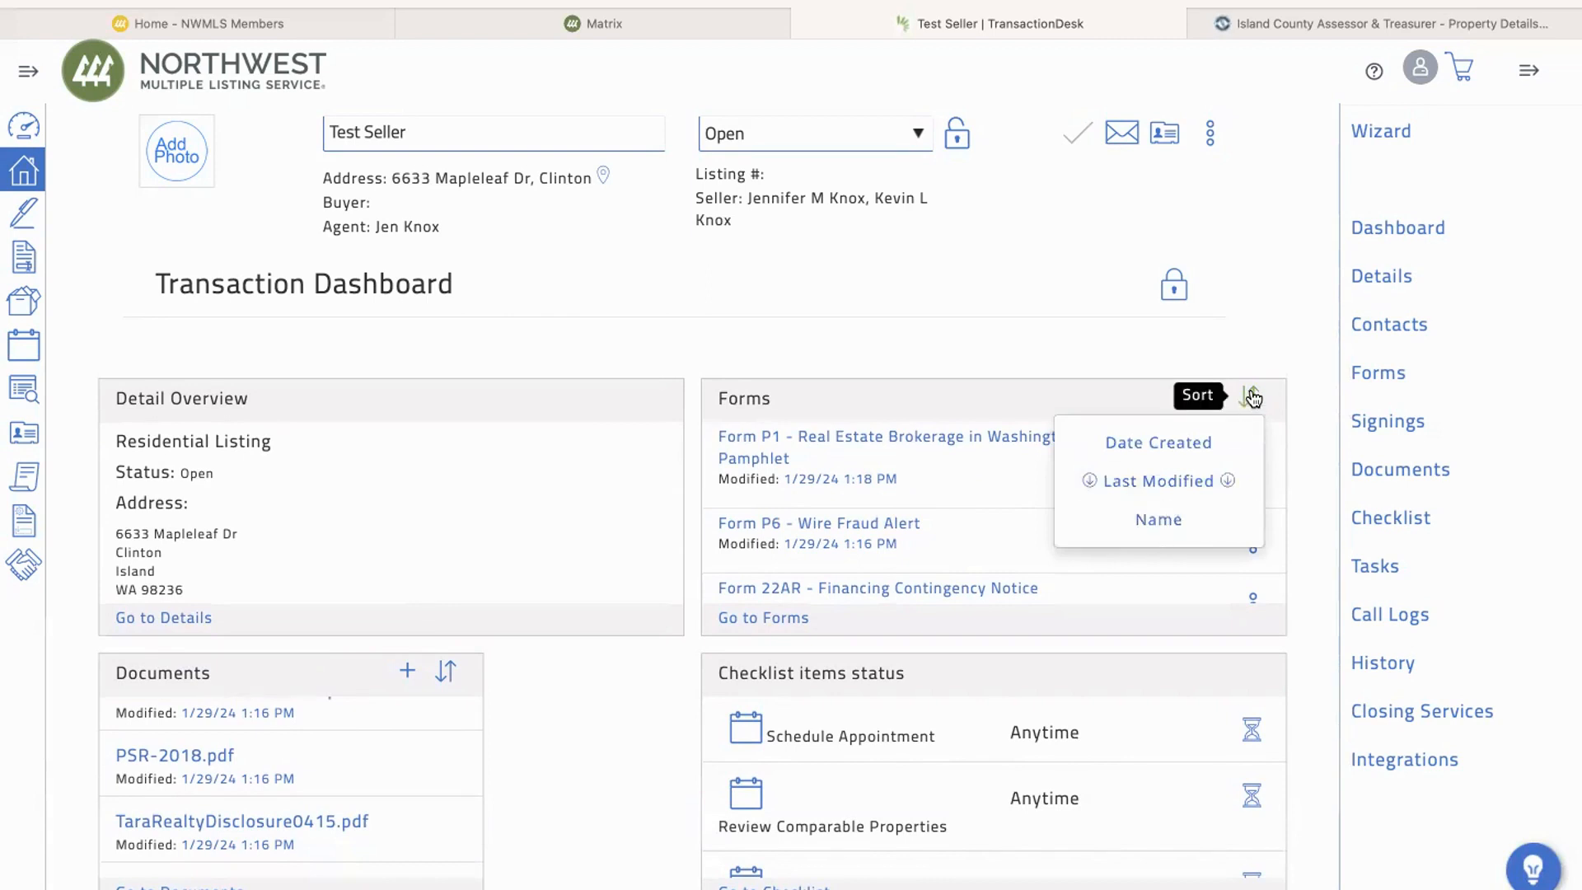
left_click(1160, 521)
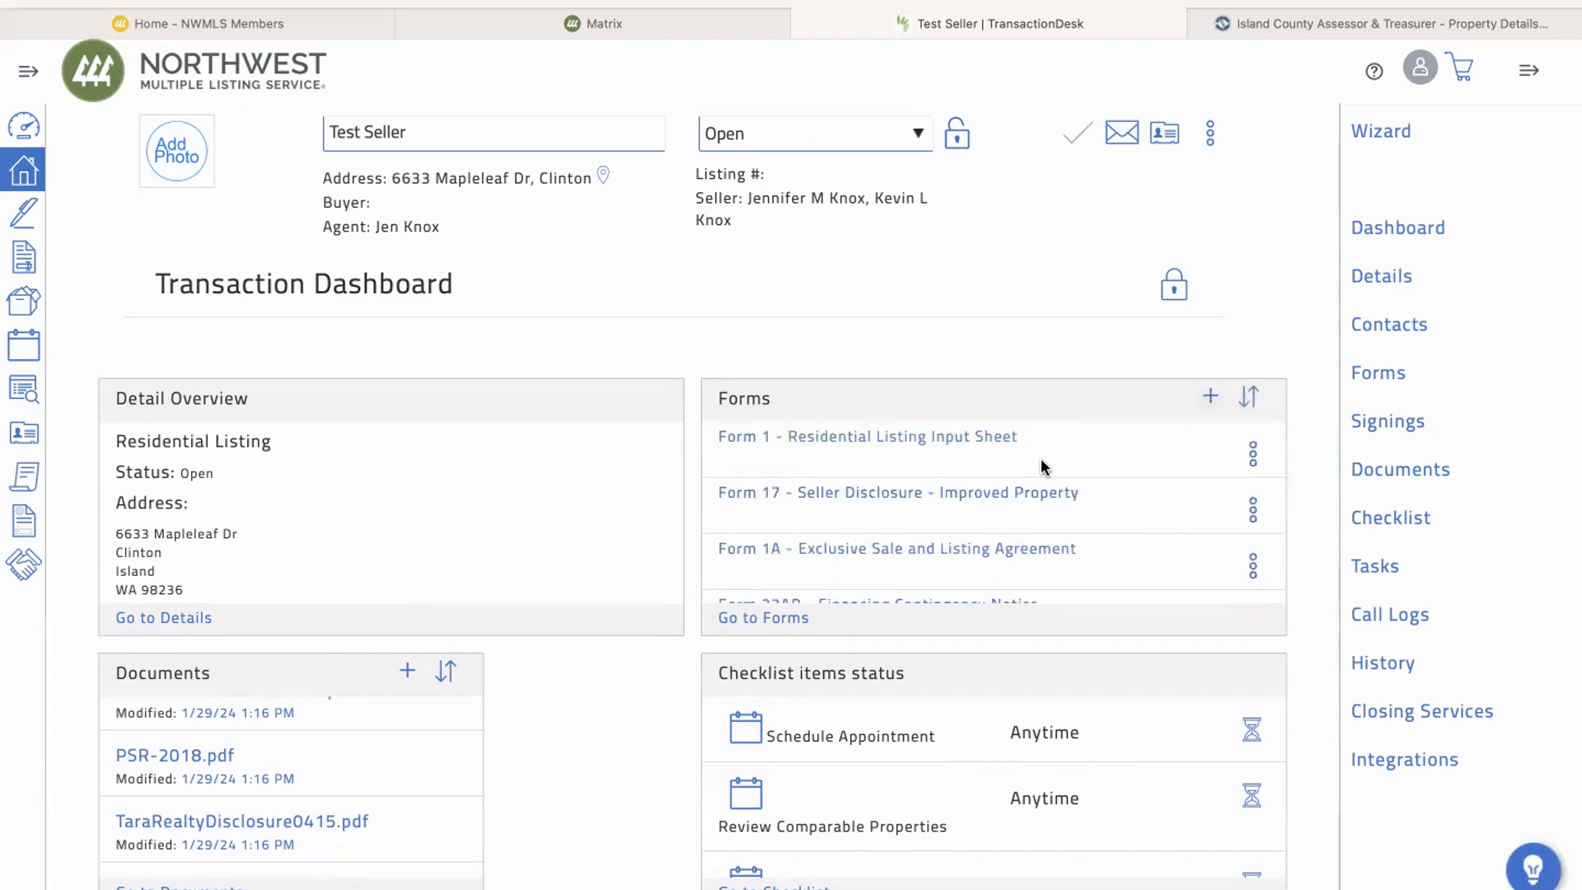
scroll(1039, 522, "down", 1)
scroll(1039, 522, "down", 2)
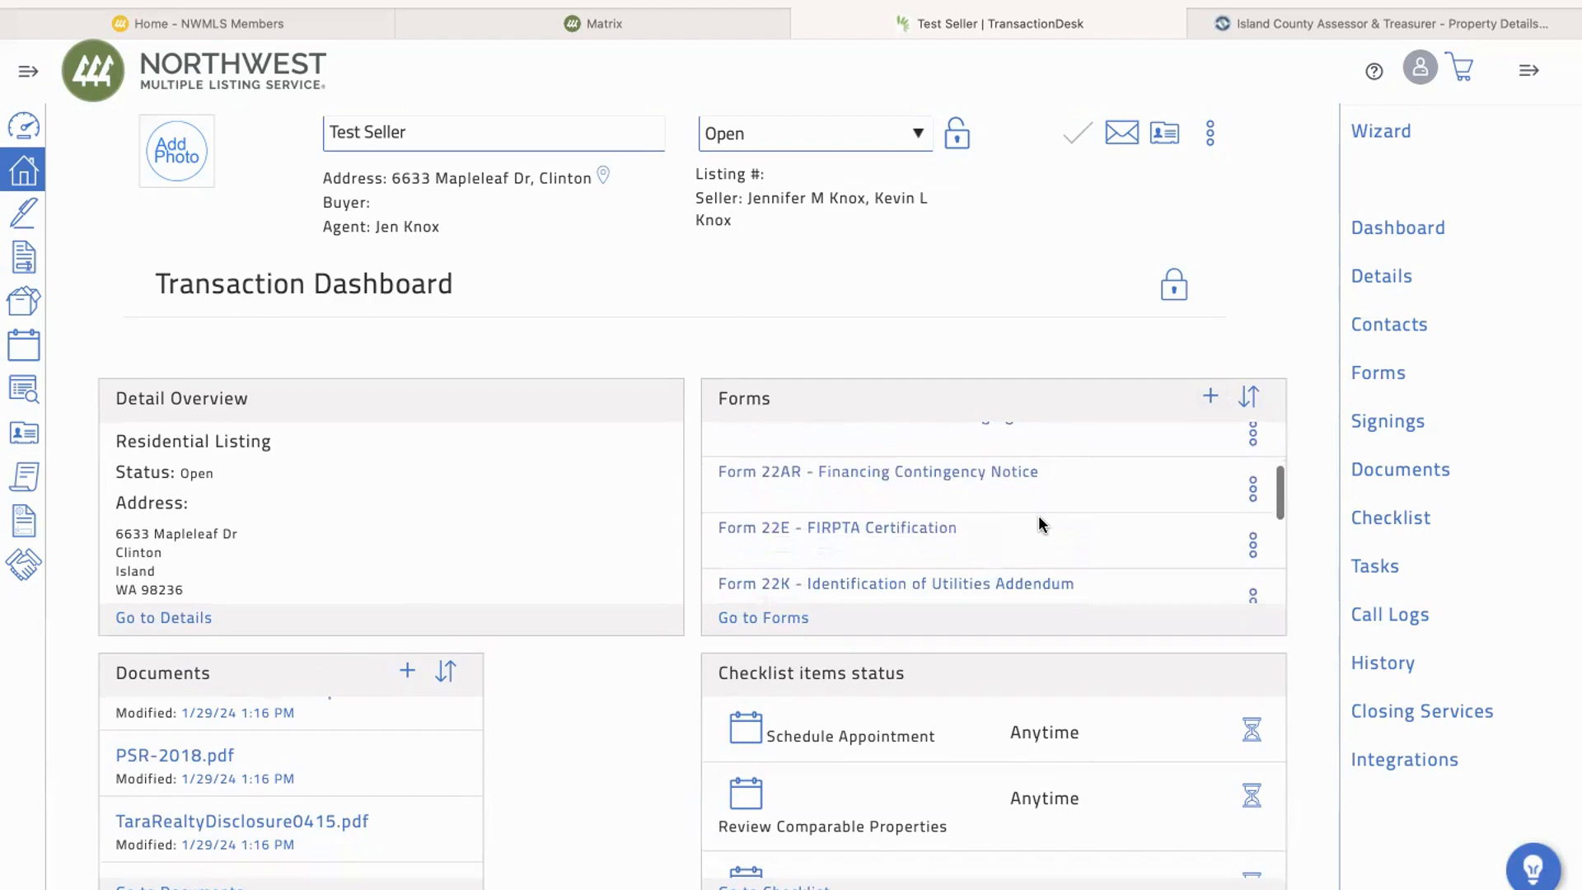
scroll(1040, 522, "up", 3)
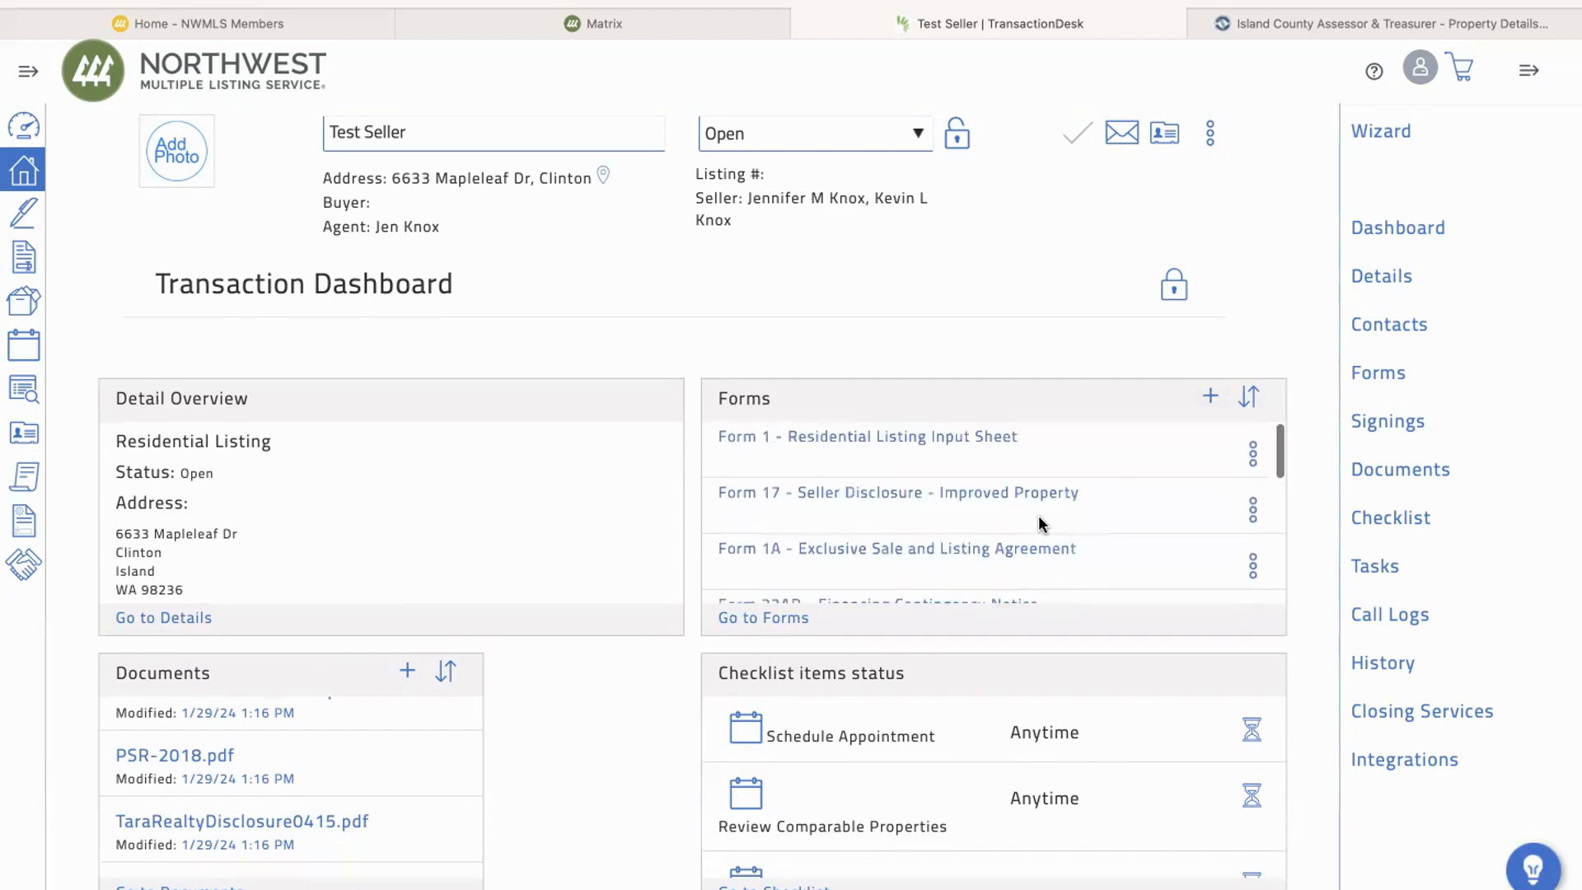
Step: Open Form 1 - Residential Listing Input Sheet, review its prefilled address, listing and property fields, and save and exit the form
left_click(897, 445)
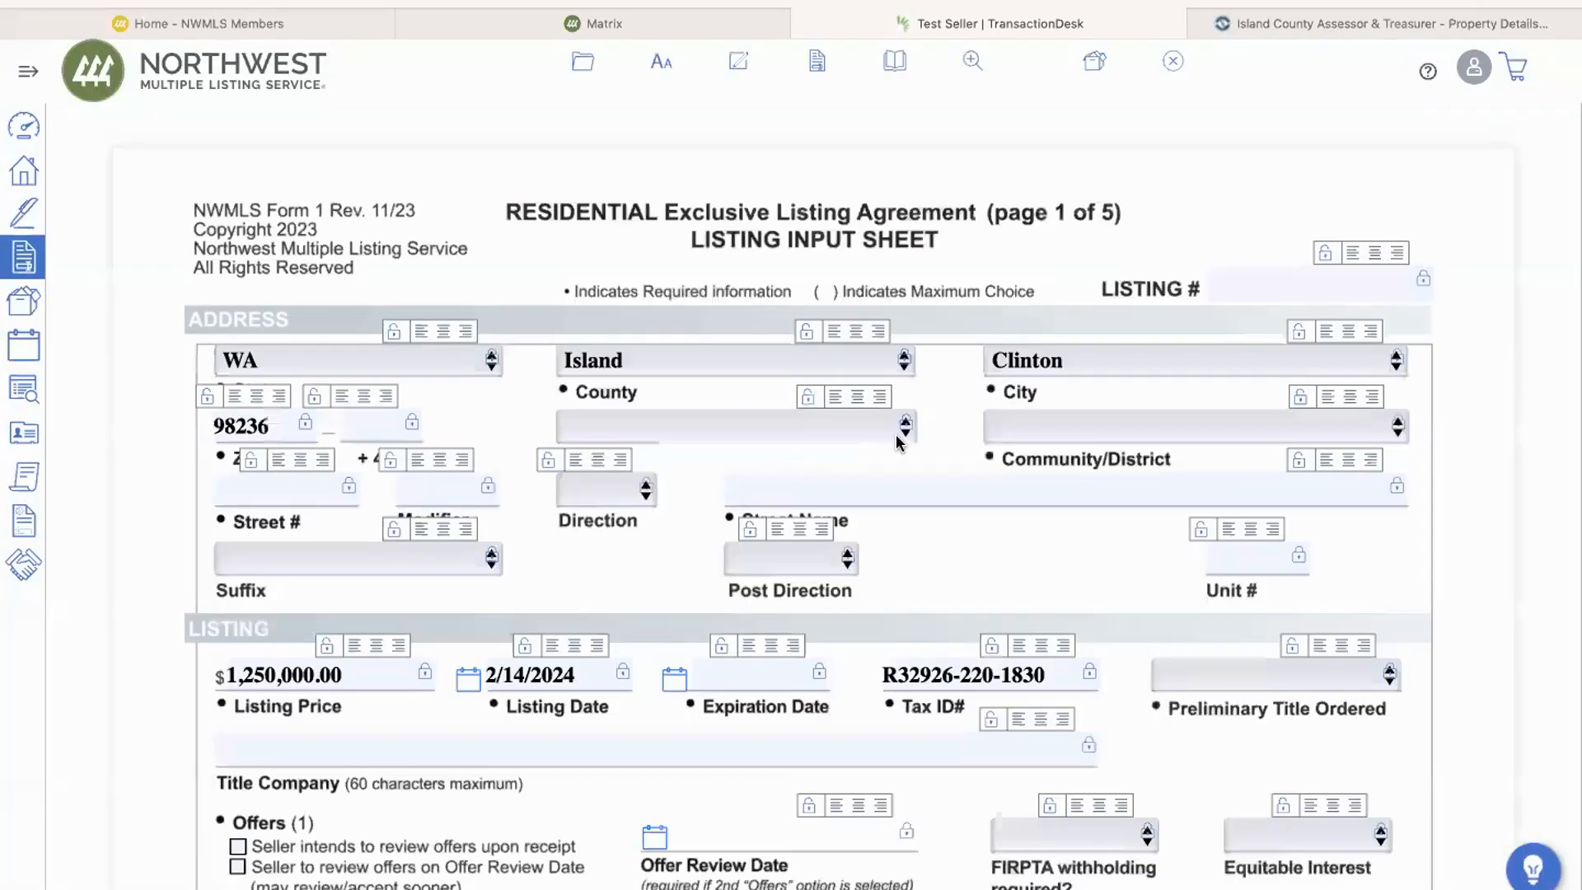
scroll(929, 437, "down", 5)
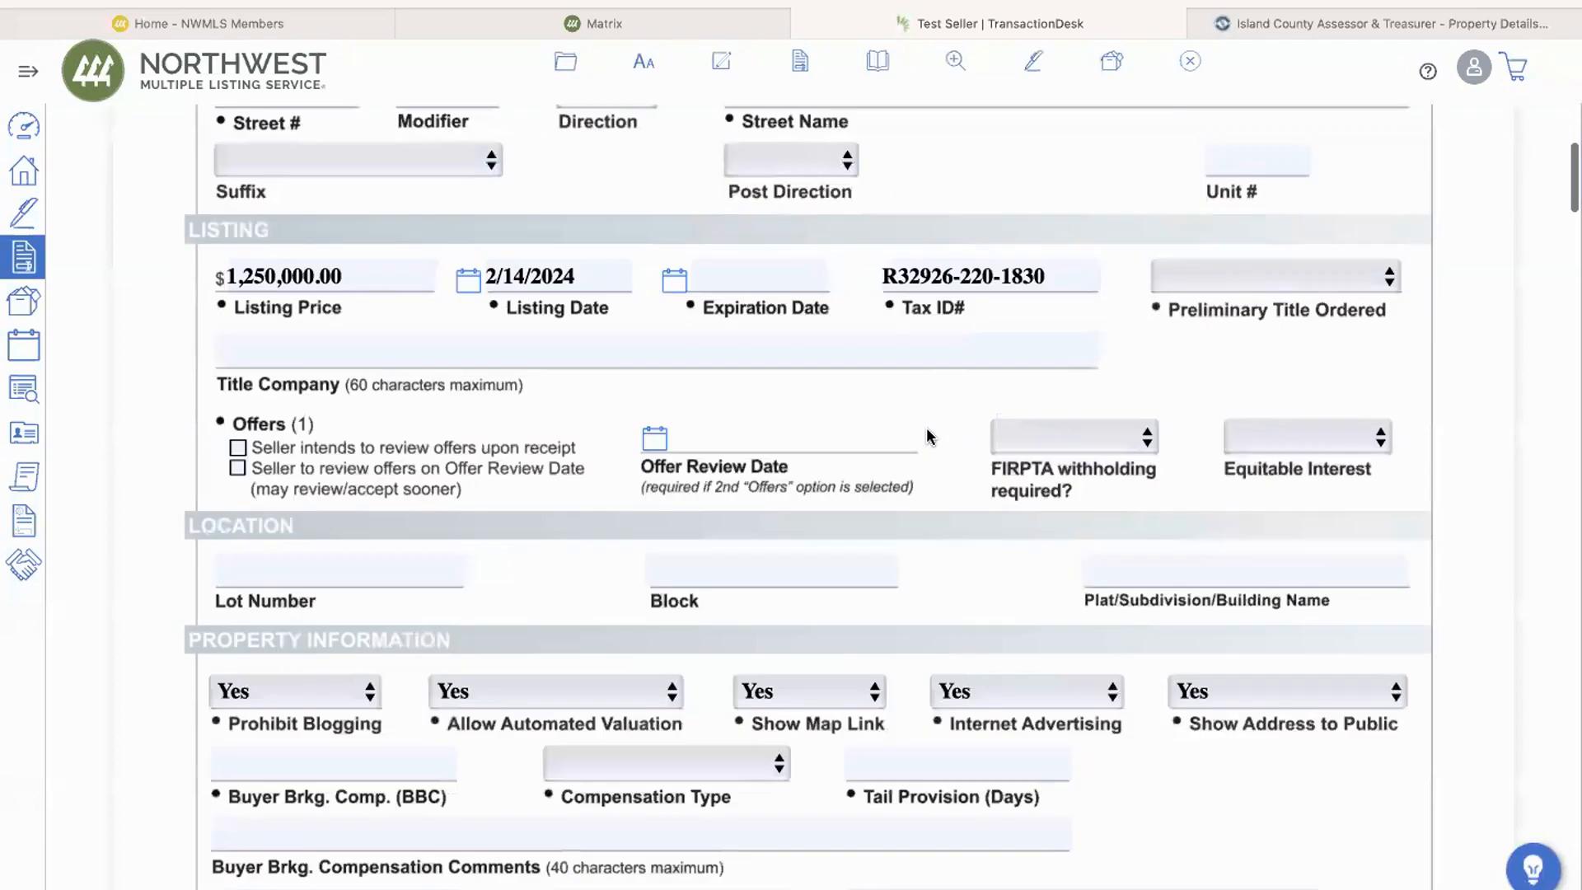
scroll(929, 437, "down", 2)
scroll(929, 433, "up", 4)
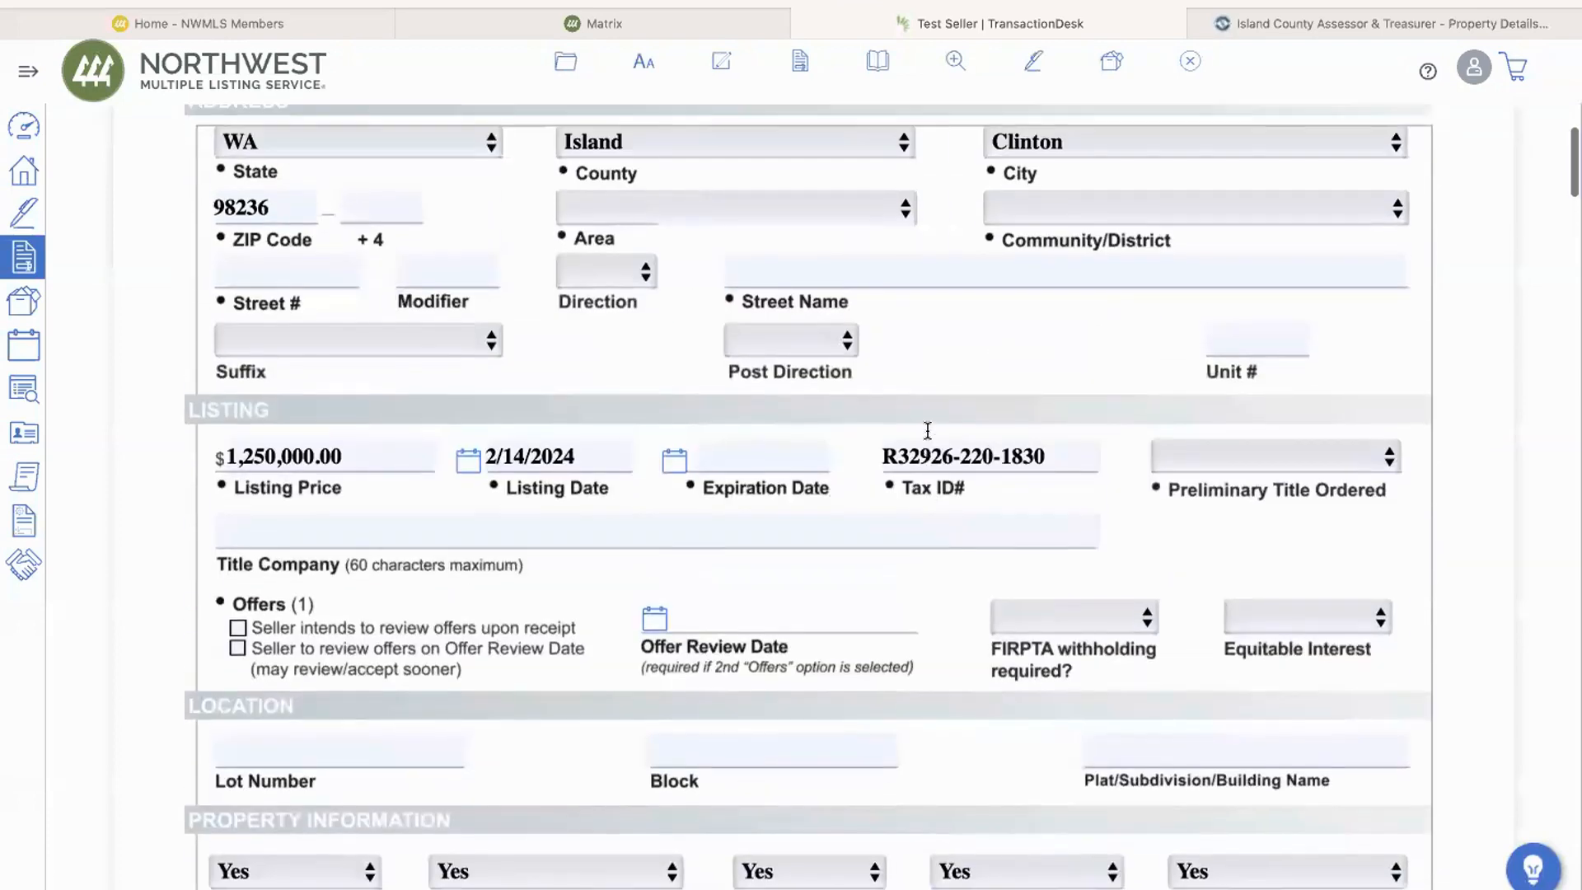
scroll(928, 430, "up", 3)
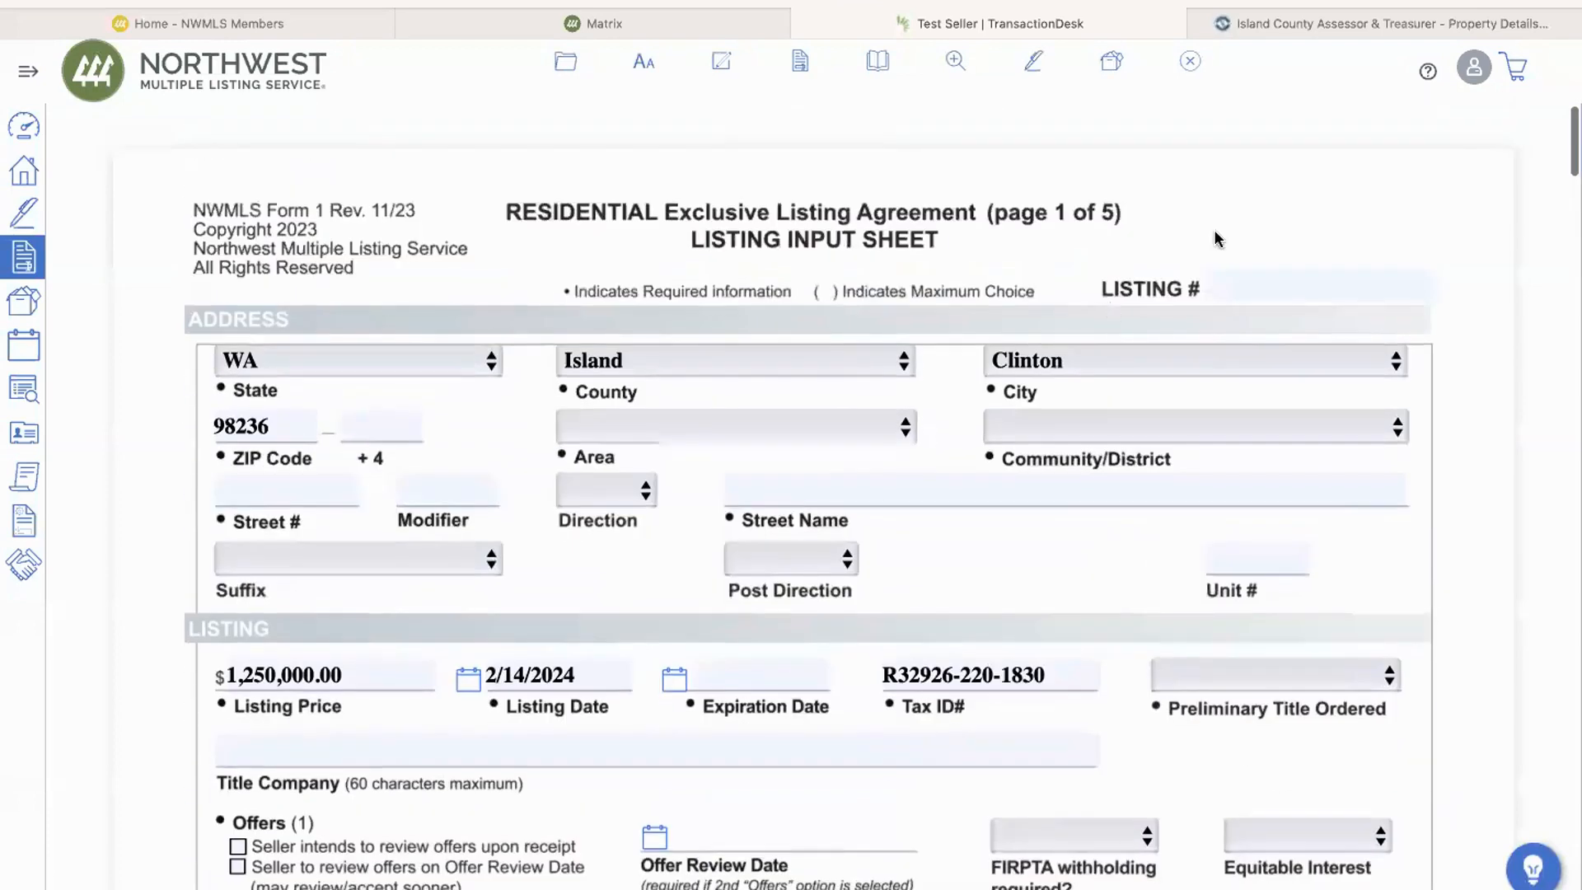
left_click(1191, 62)
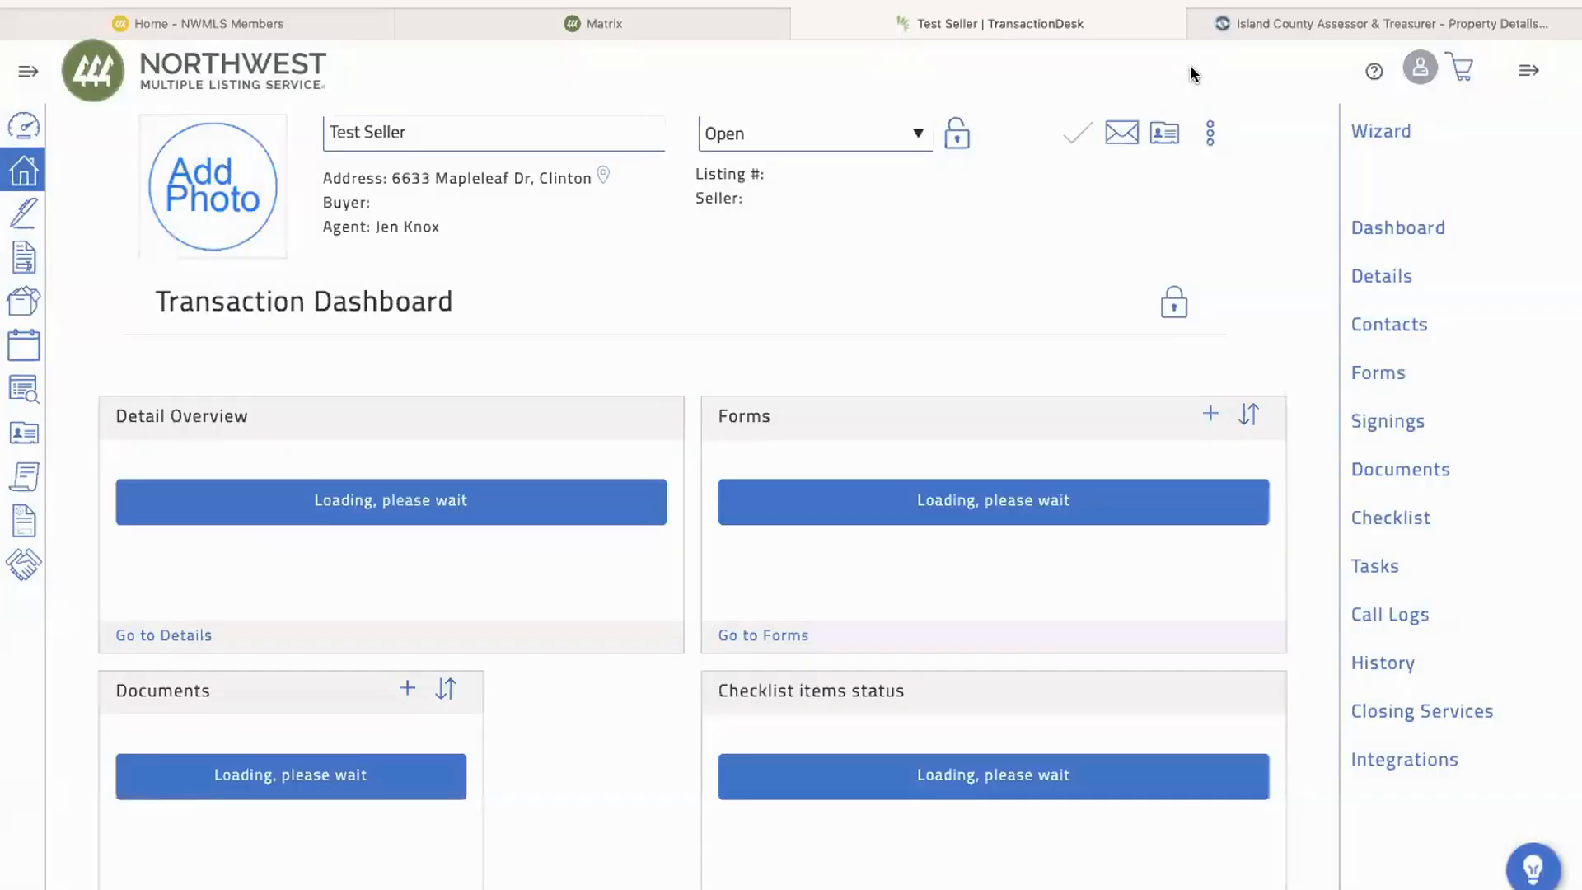
Step: Look through the dashboard's forms list down to the Form 17 seller disclosure and Form 1A listing agreement
scroll(1053, 493, "down", 1)
scroll(1053, 492, "down", 2)
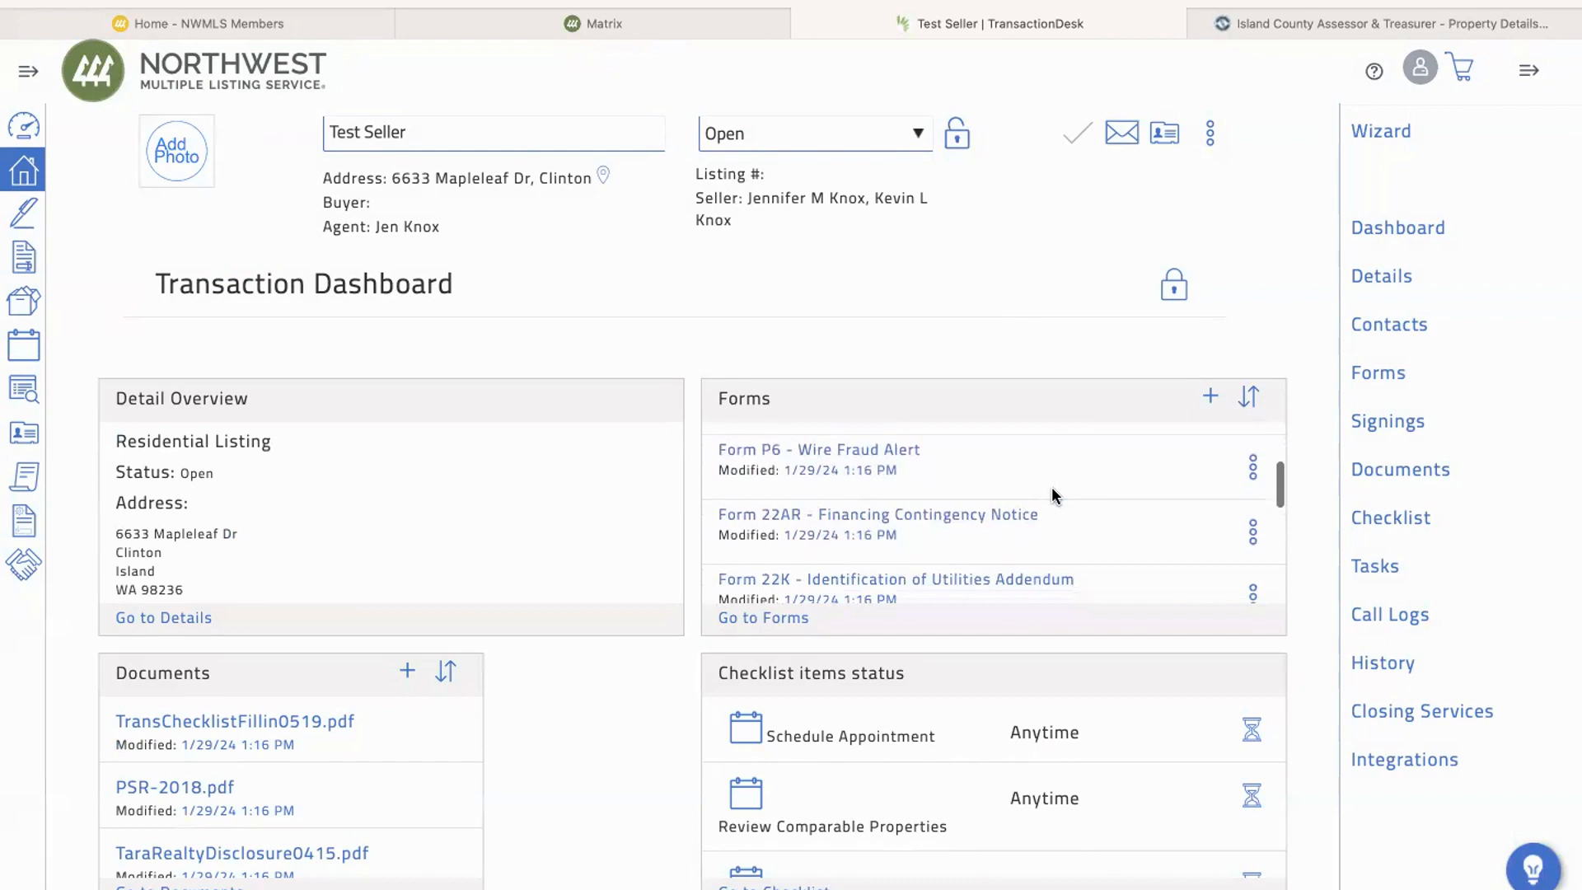
scroll(1052, 493, "down", 4)
scroll(1053, 491, "down", 2)
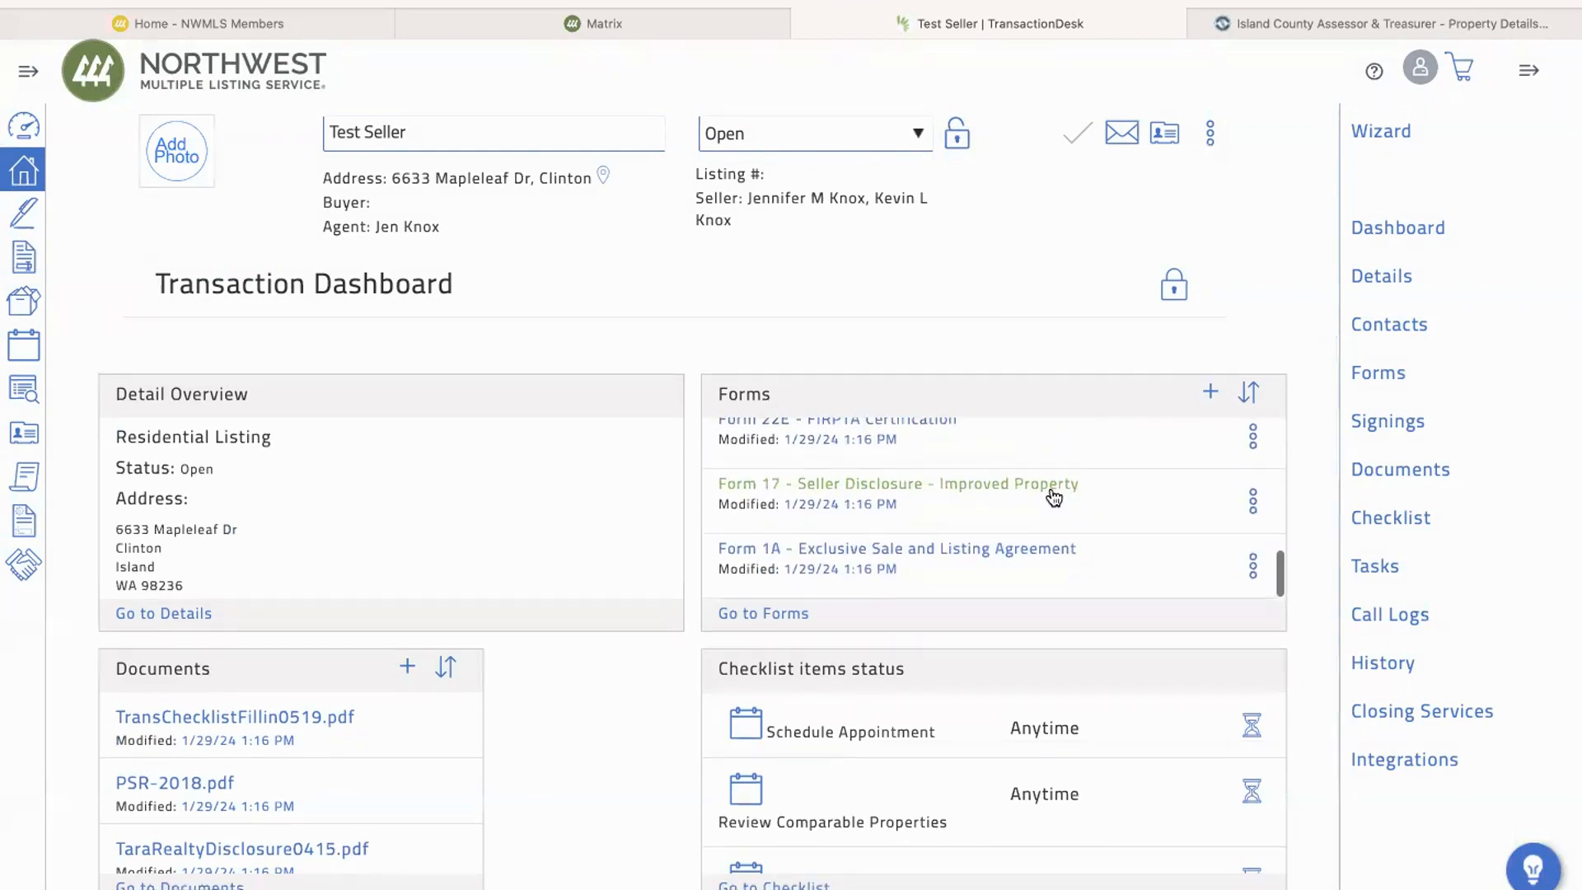